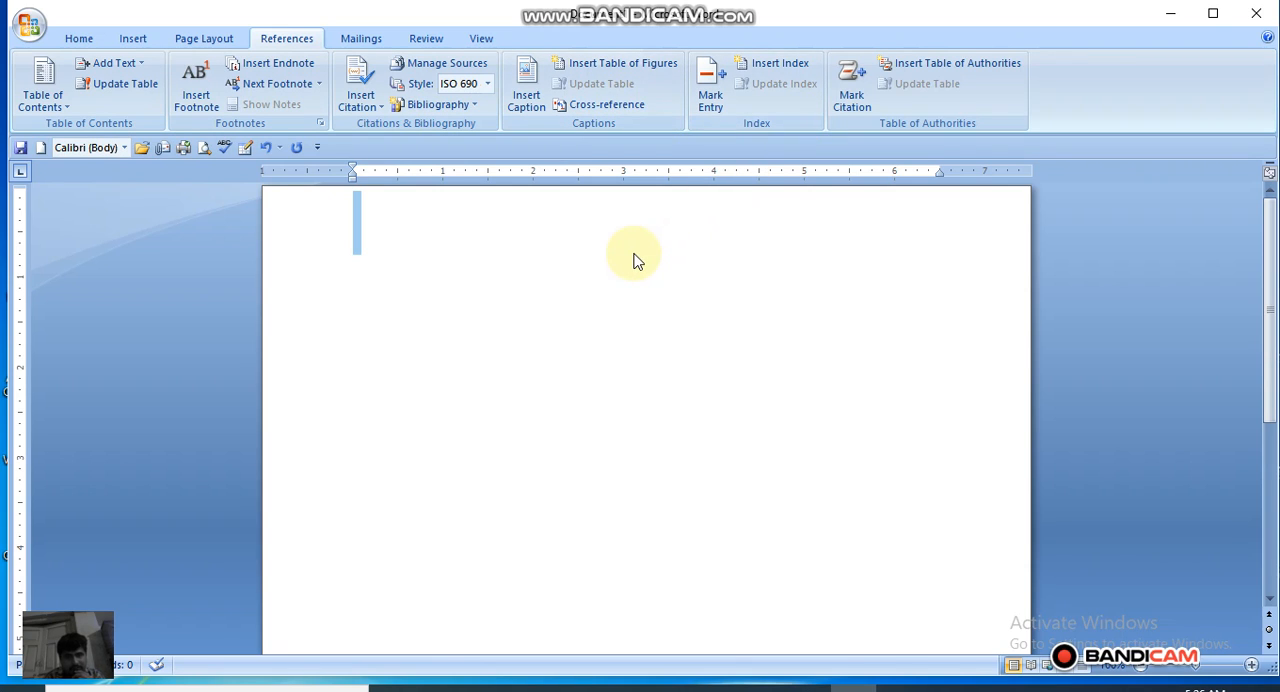
Step: Fill the blank page with sample paragraphs using the =rand() text generator
{"action": "left_click", "coordinate": [478, 285]}
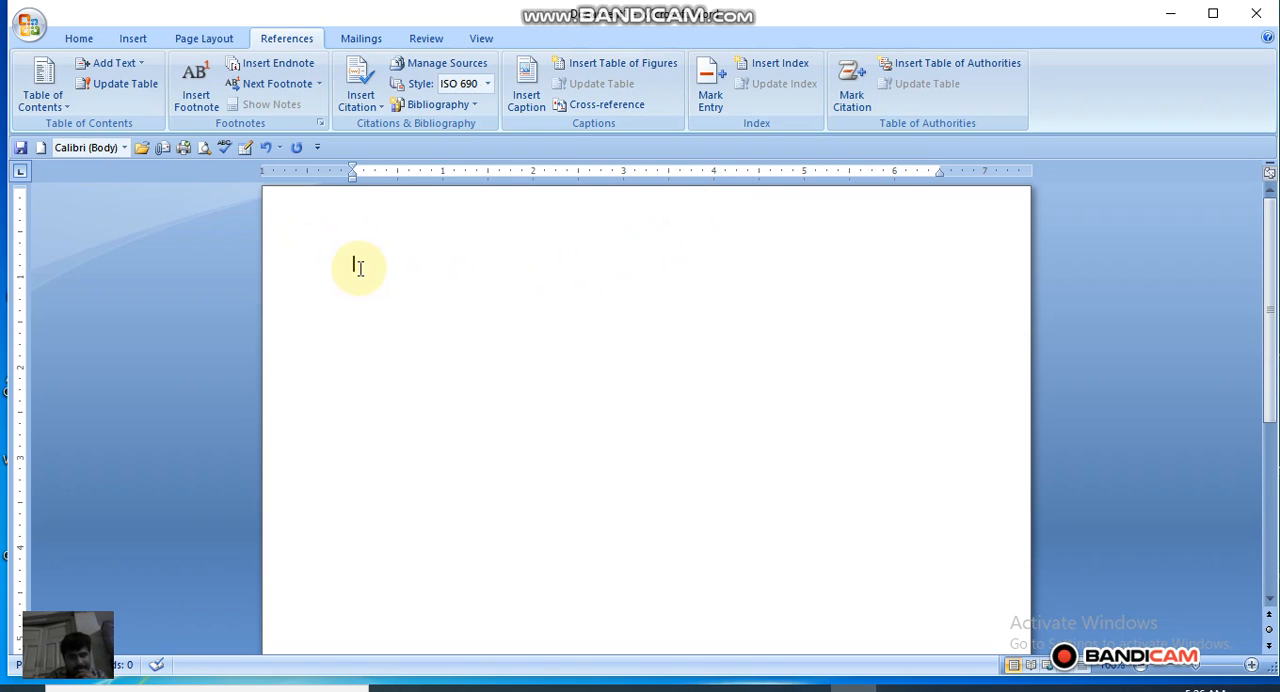
{"action": "type", "text": "=rand()"}
{"action": "key", "text": "Return"}
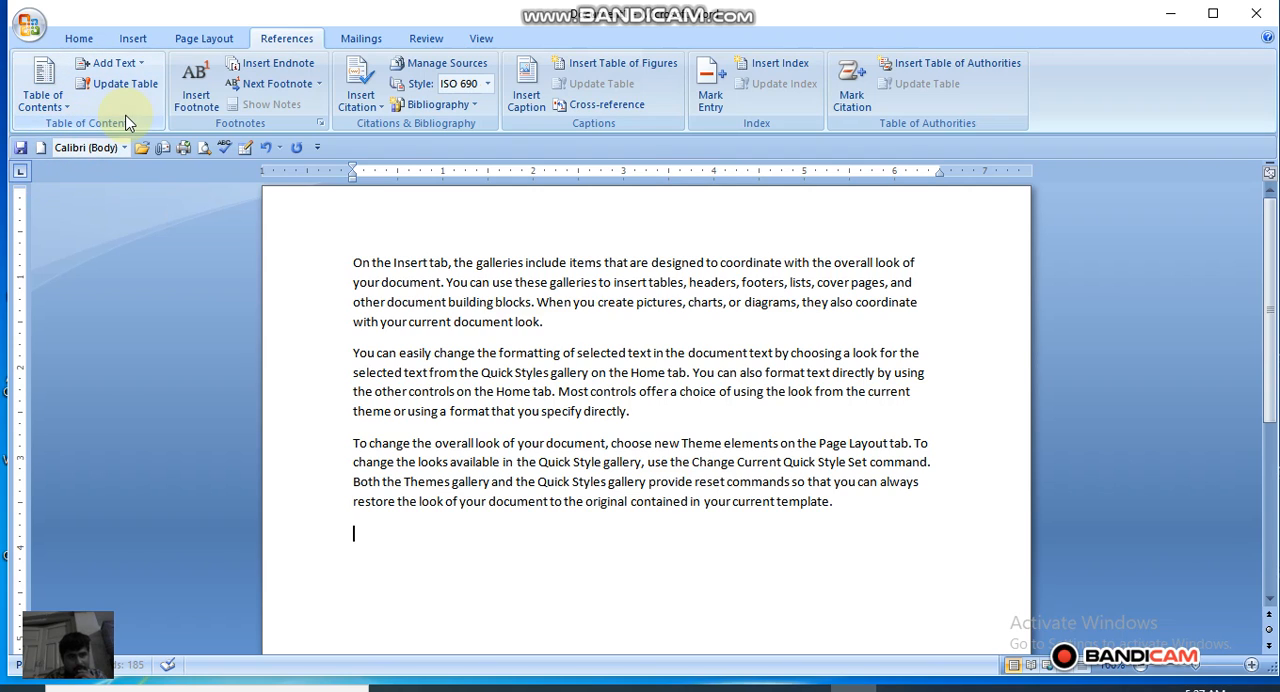
Step: Apply the Heading 2 style to "On the Insert tab" and move the text after its comma into a new paragraph
{"action": "left_click", "coordinate": [353, 263]}
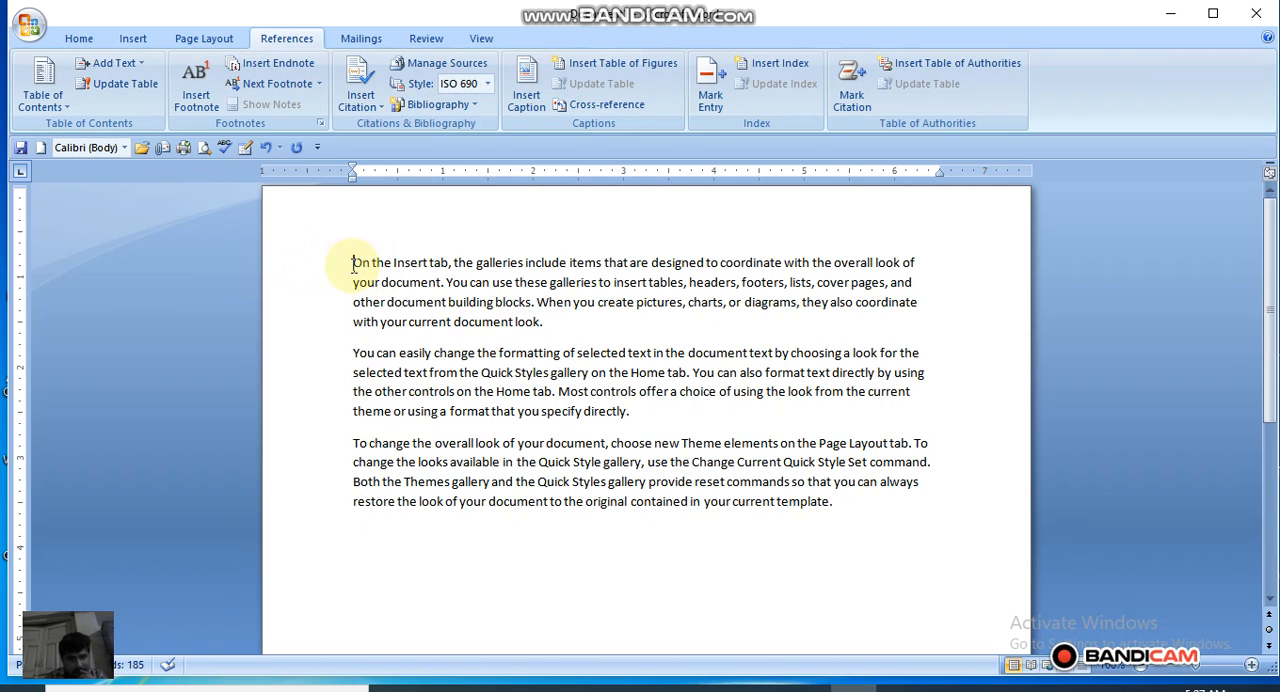
{"action": "left_click_drag", "start_coordinate": [353, 265], "coordinate": [449, 270]}
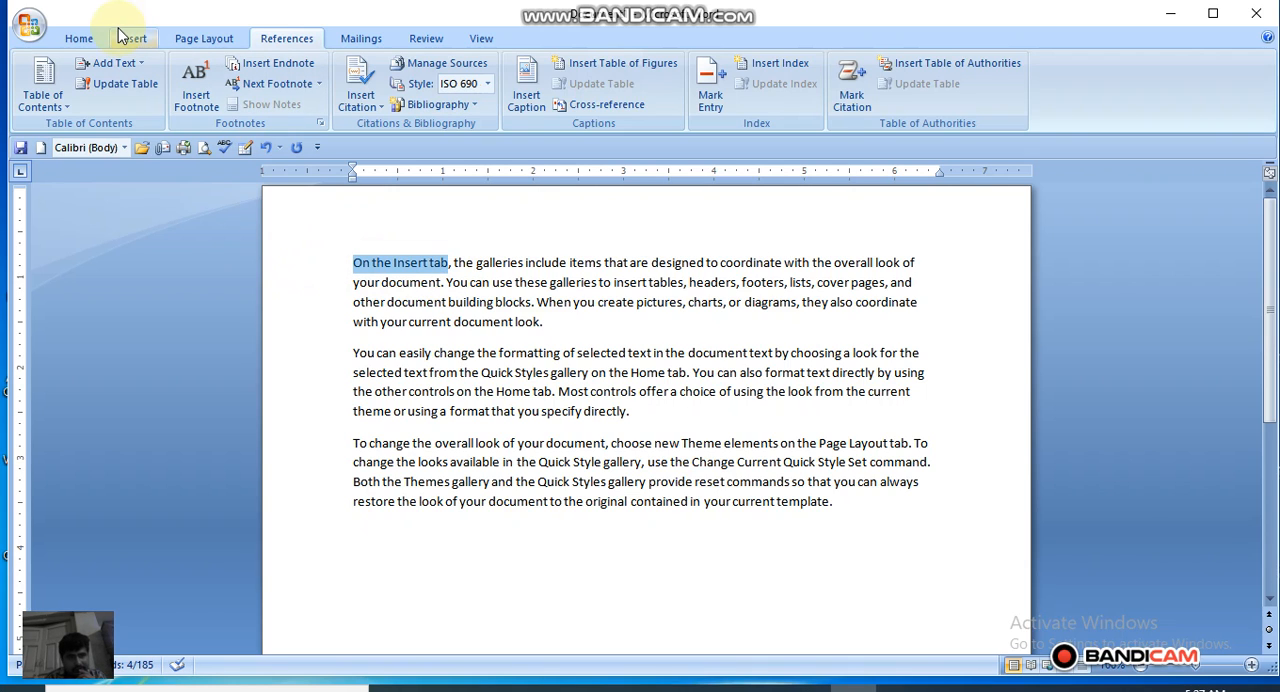
{"action": "left_click", "coordinate": [78, 40]}
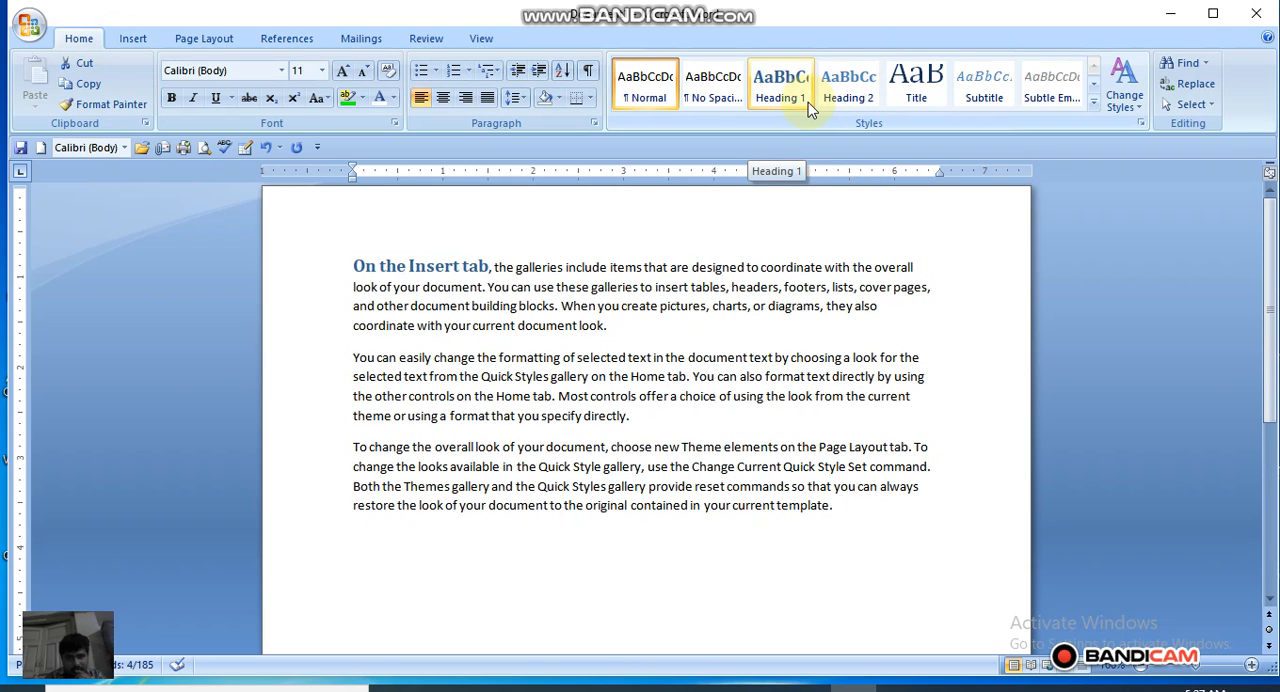
{"action": "left_click", "coordinate": [848, 88]}
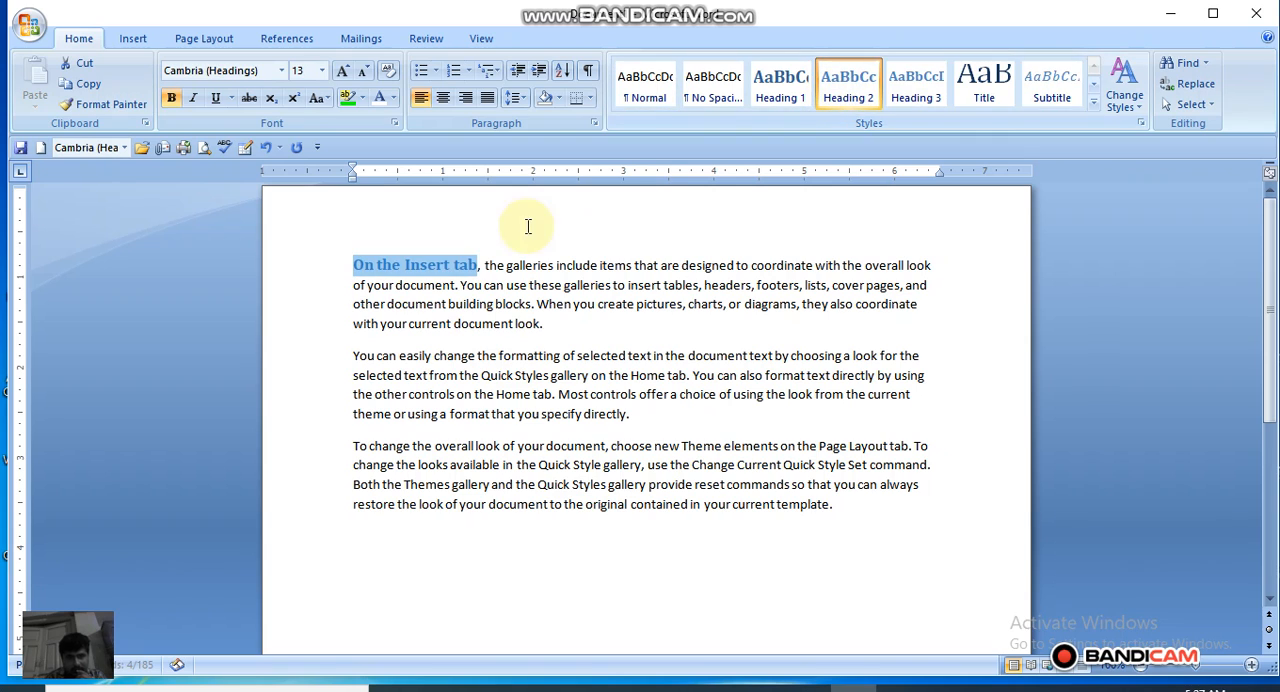
{"action": "left_click", "coordinate": [486, 265]}
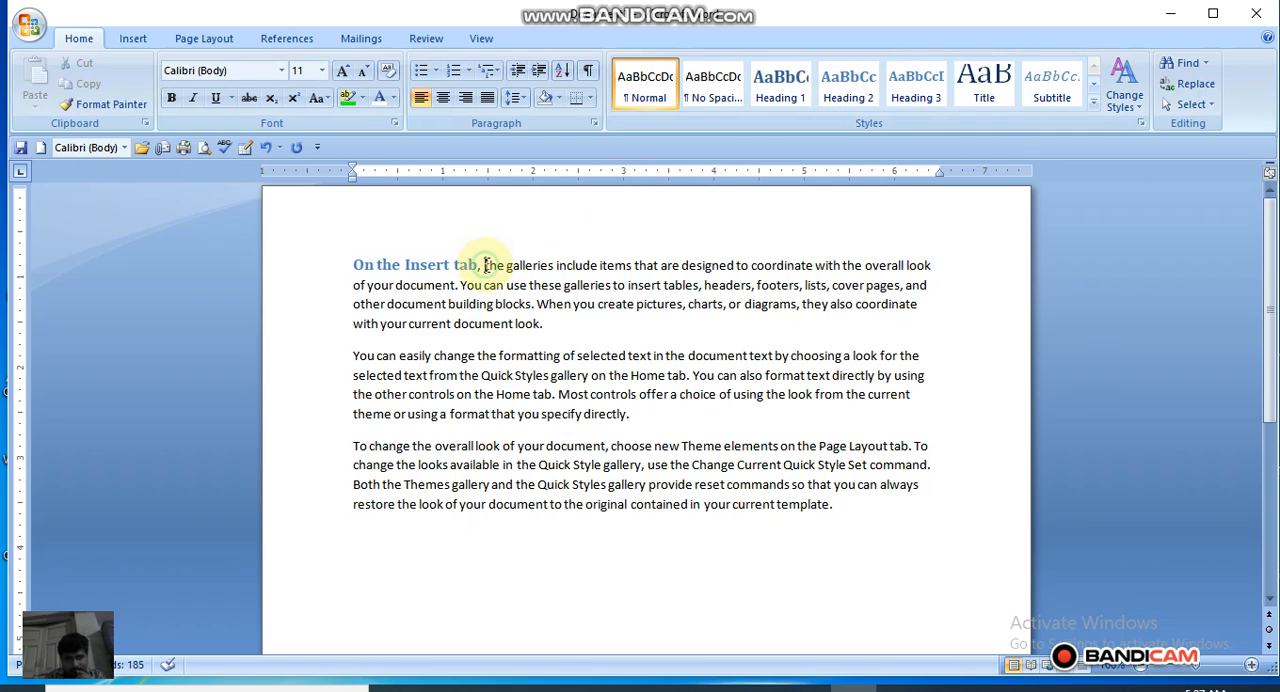
{"action": "key", "text": "Return"}
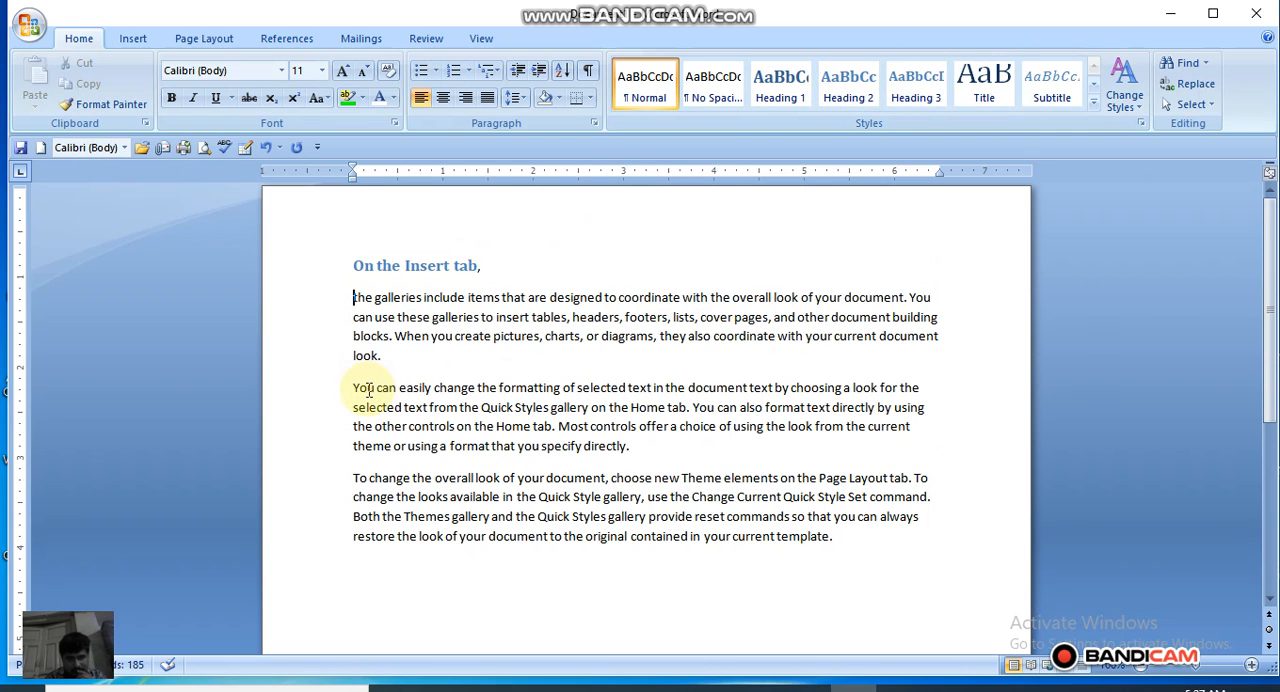
Step: Make the "On the Insert tab," heading bold and italic
{"action": "left_click_drag", "start_coordinate": [352, 392], "coordinate": [432, 390]}
{"action": "left_click", "coordinate": [495, 260]}
{"action": "left_click_drag", "start_coordinate": [495, 260], "coordinate": [376, 257]}
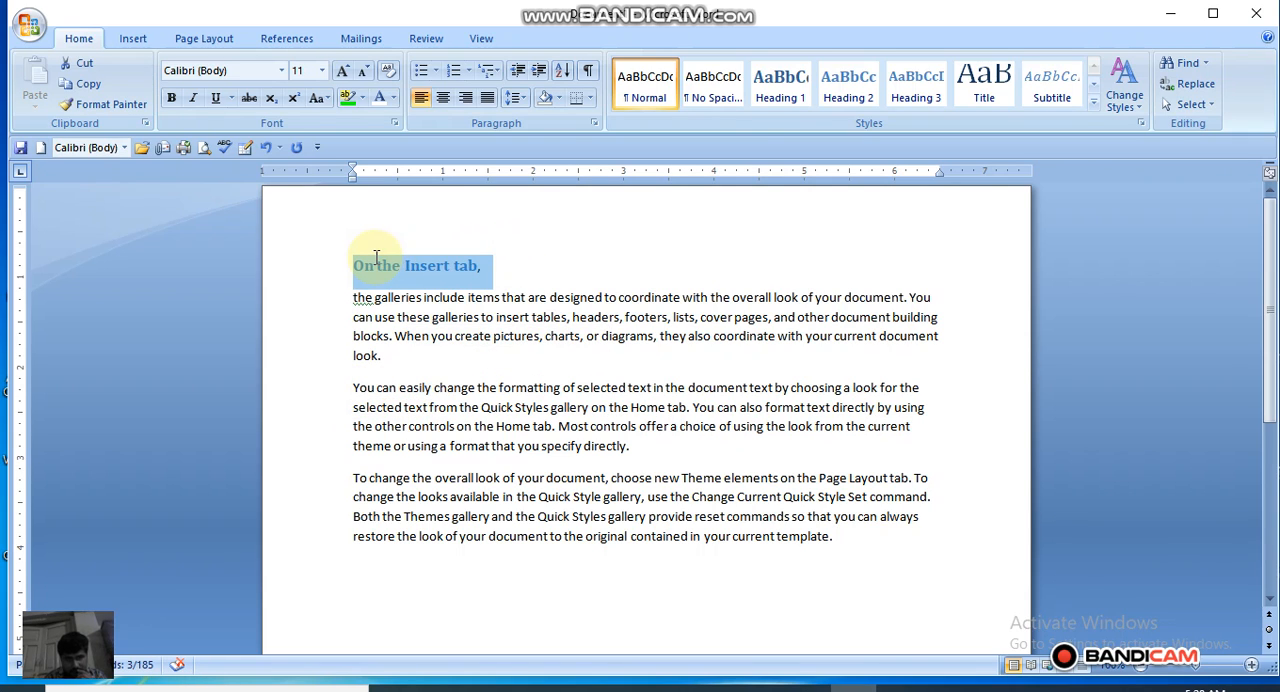
{"action": "left_click", "coordinate": [192, 98]}
{"action": "left_click", "coordinate": [171, 98]}
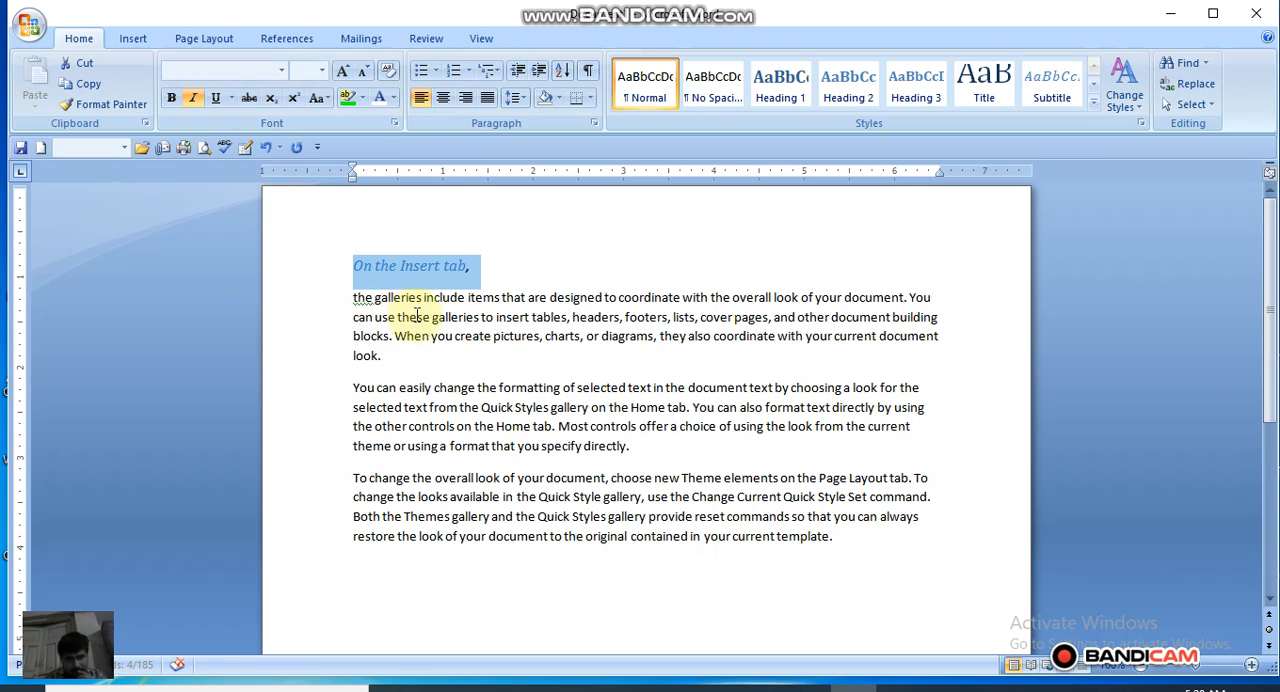
{"action": "left_click", "coordinate": [171, 98]}
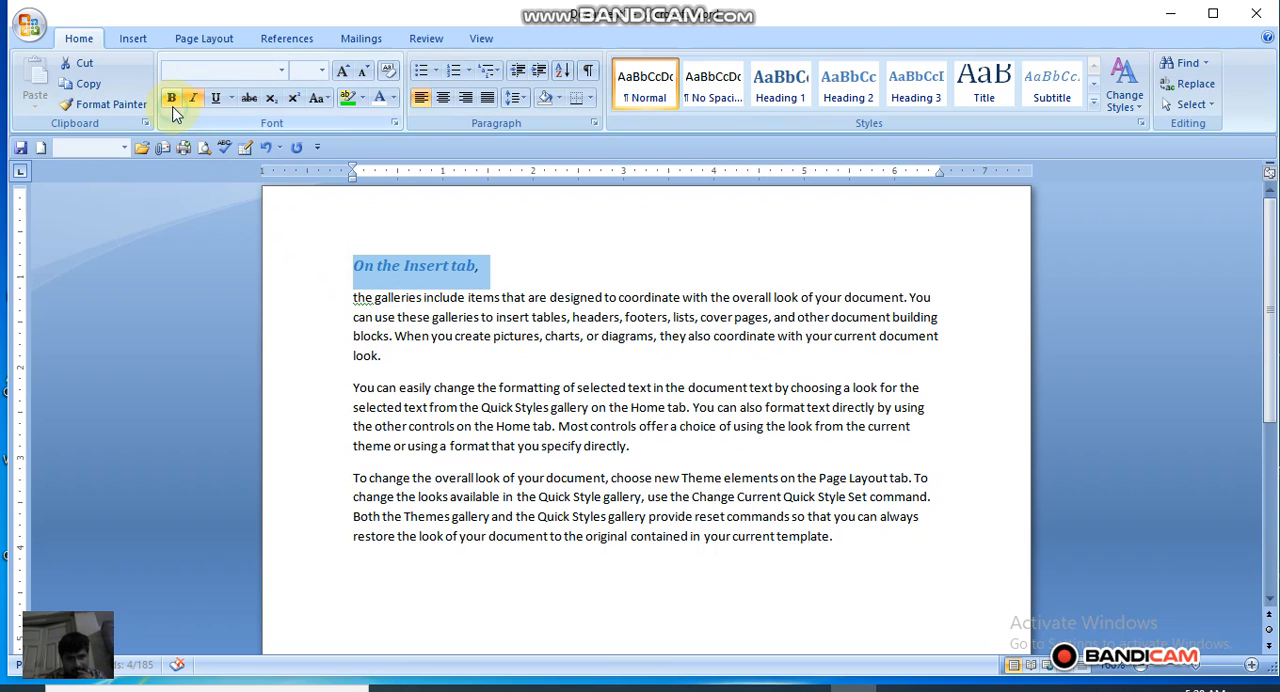
{"action": "left_click", "coordinate": [428, 368]}
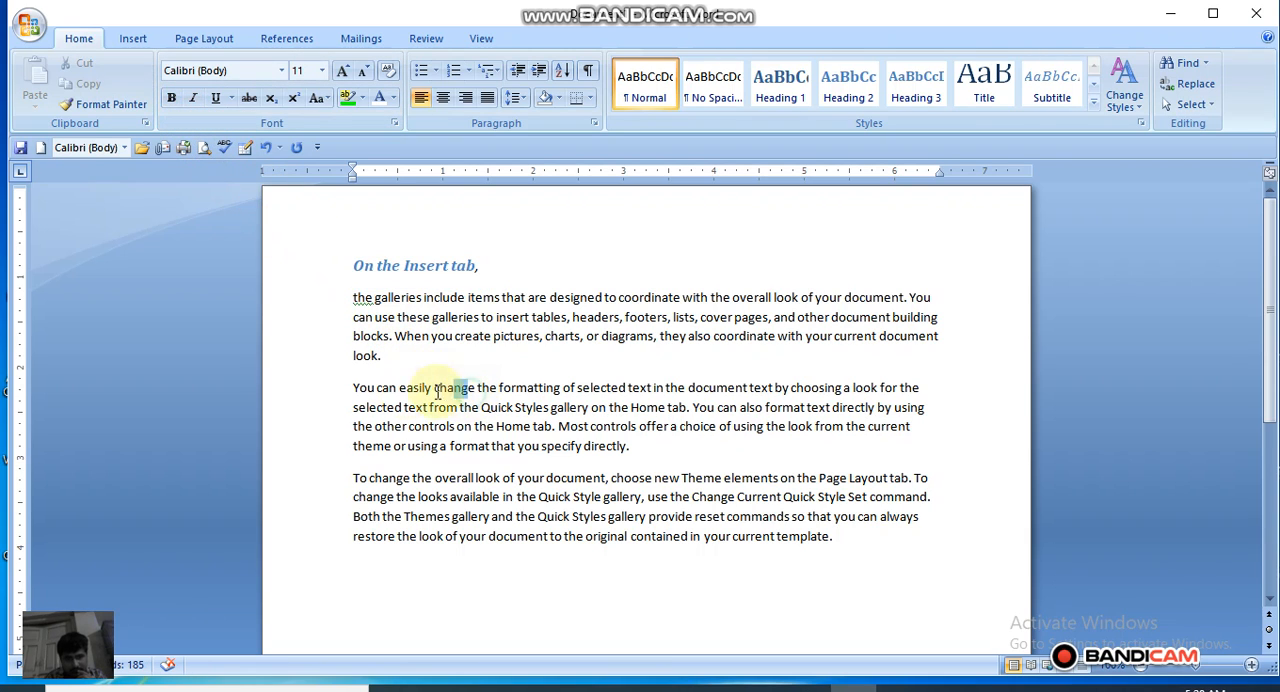
Step: Apply the Heading 4 style to "You can easily change" at the start of the second sample paragraph
{"action": "left_click_drag", "start_coordinate": [477, 390], "coordinate": [356, 398]}
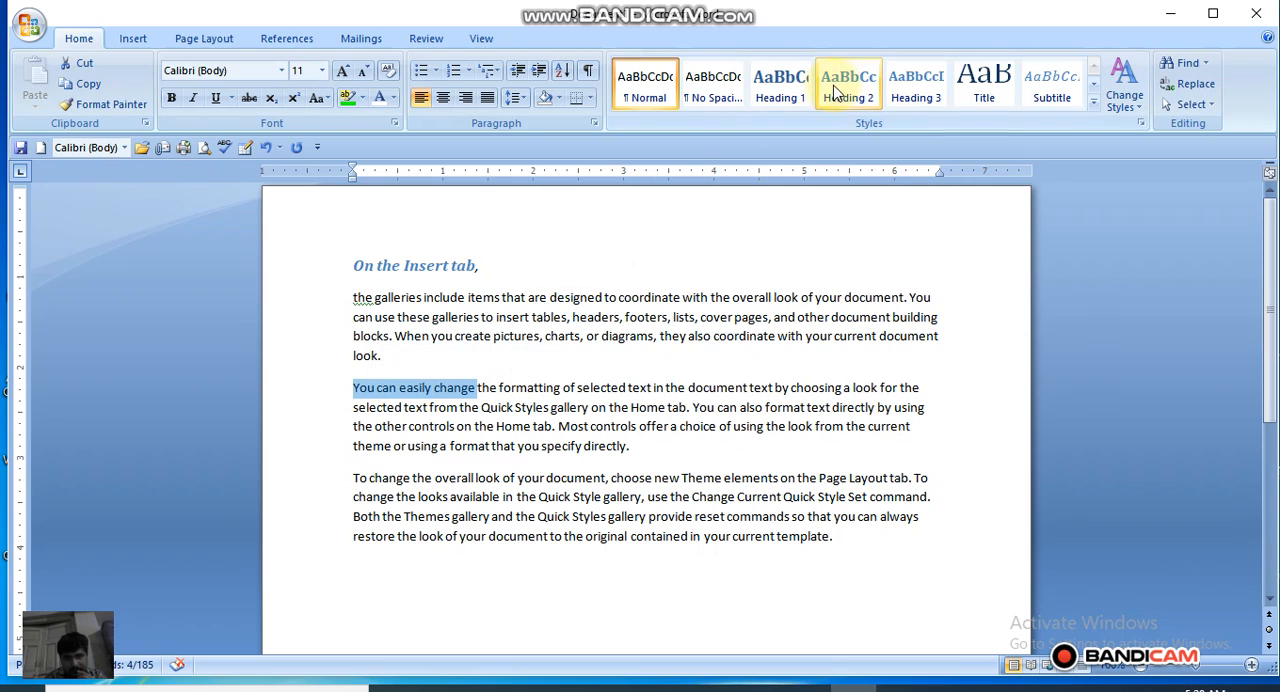
{"action": "left_click", "coordinate": [910, 88]}
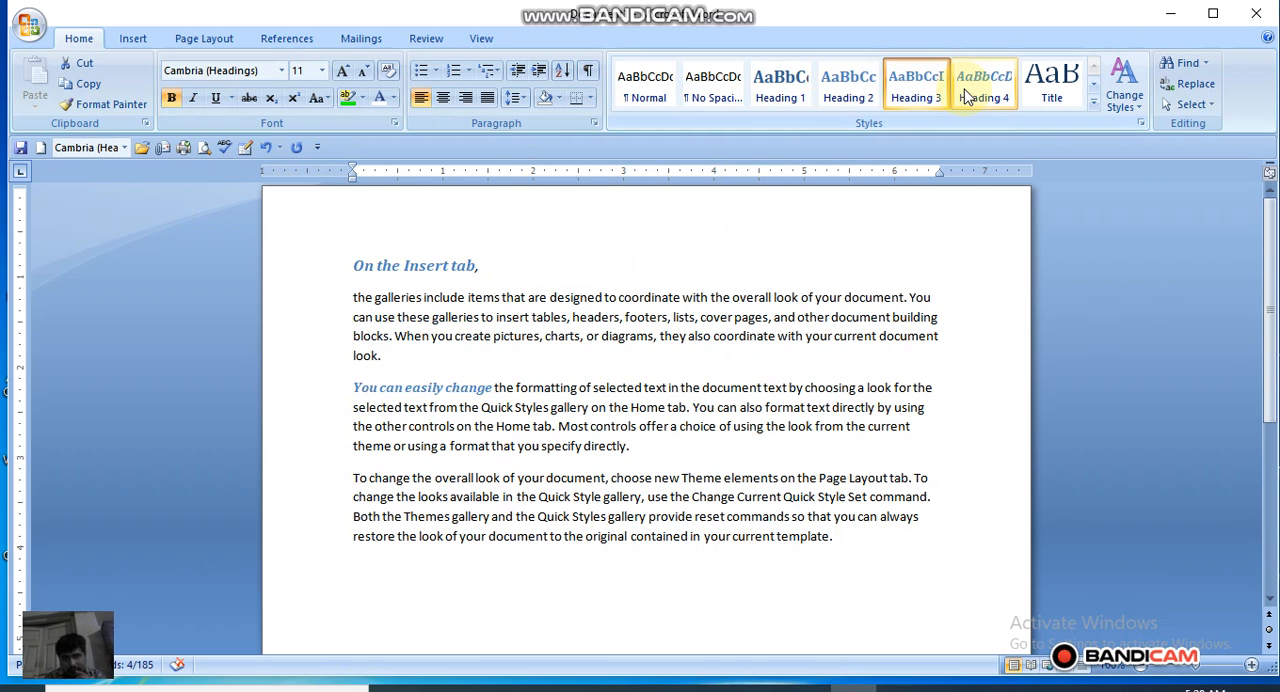
{"action": "left_click", "coordinate": [1094, 102]}
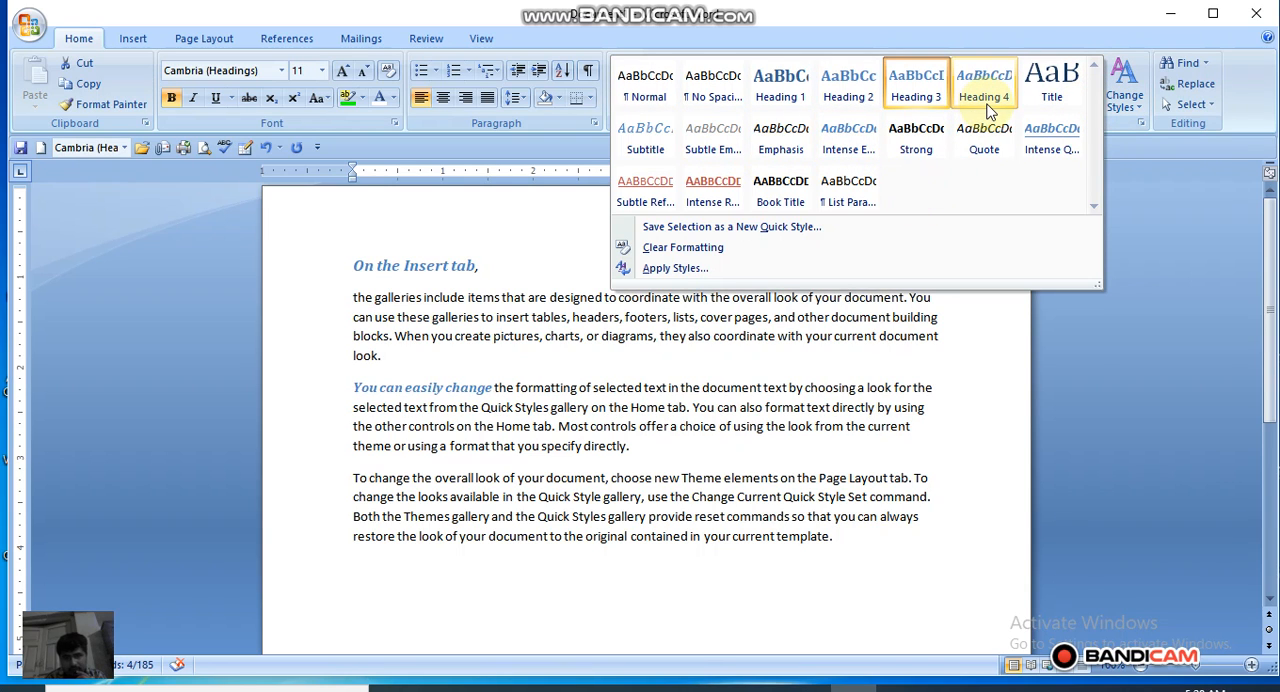
{"action": "left_click", "coordinate": [987, 108]}
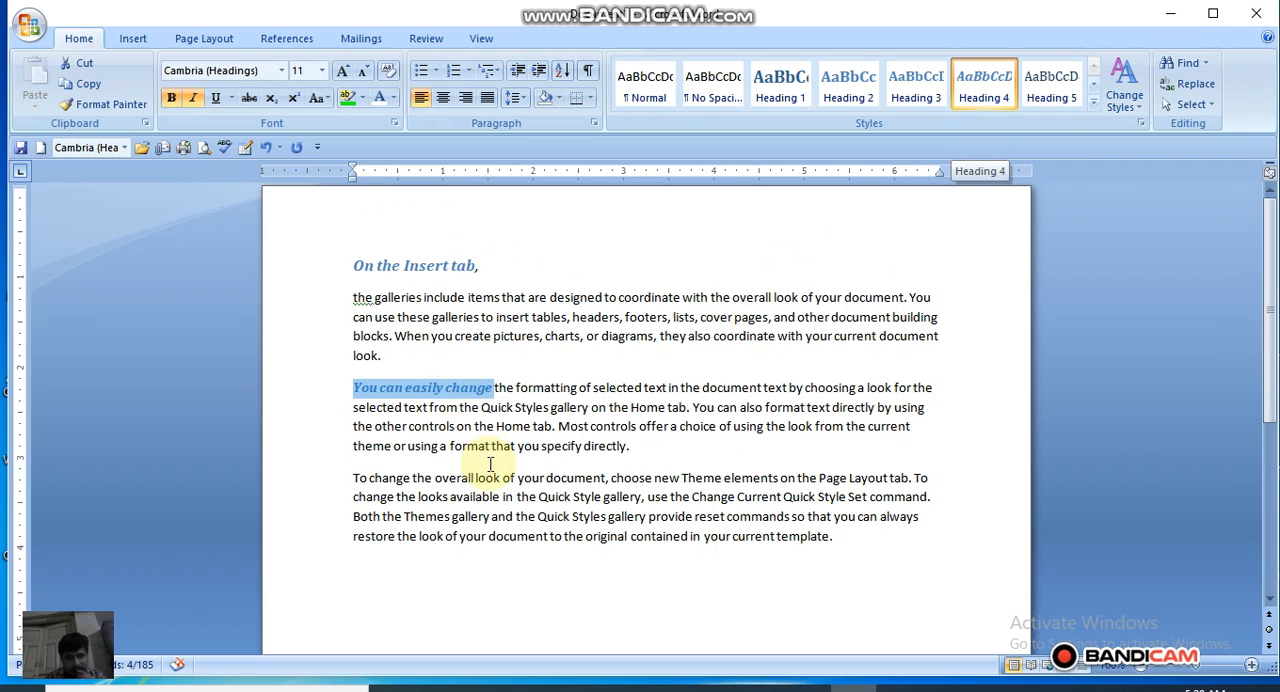
Step: Style "To change the overall look" as Heading 1 and break the text following it and "You can easily change" into separate paragraphs
{"action": "left_click_drag", "start_coordinate": [500, 478], "coordinate": [352, 480]}
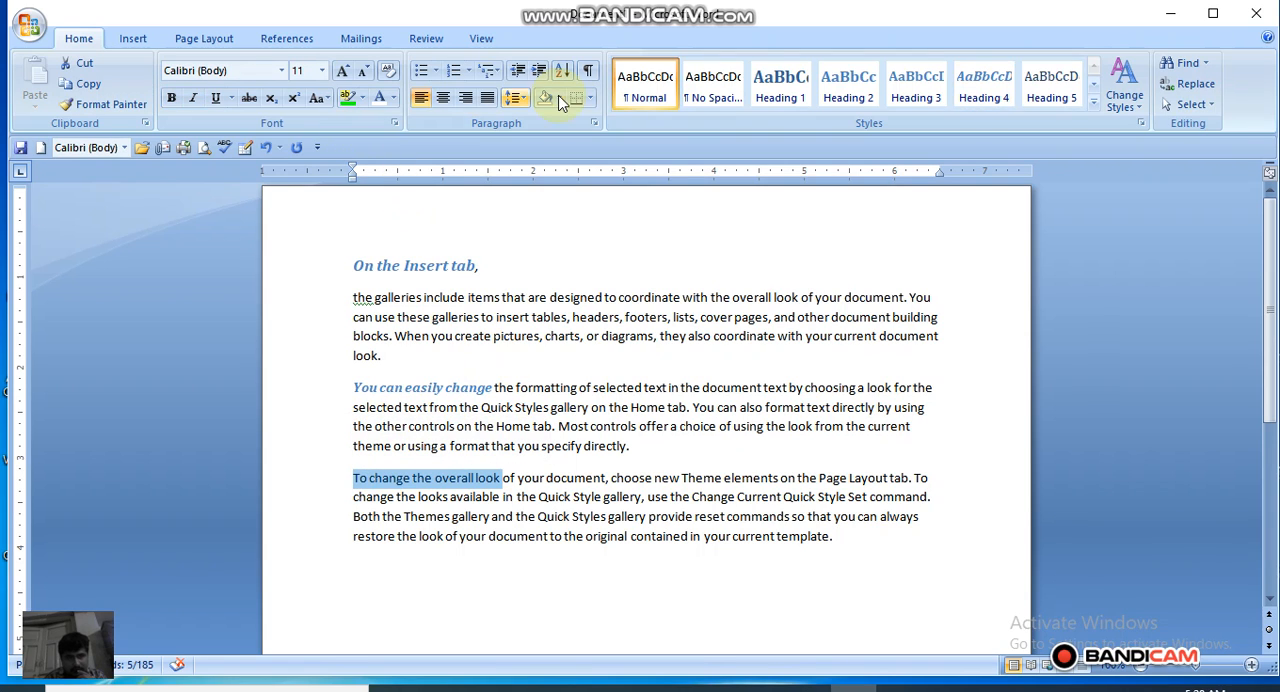
{"action": "left_click", "coordinate": [778, 104]}
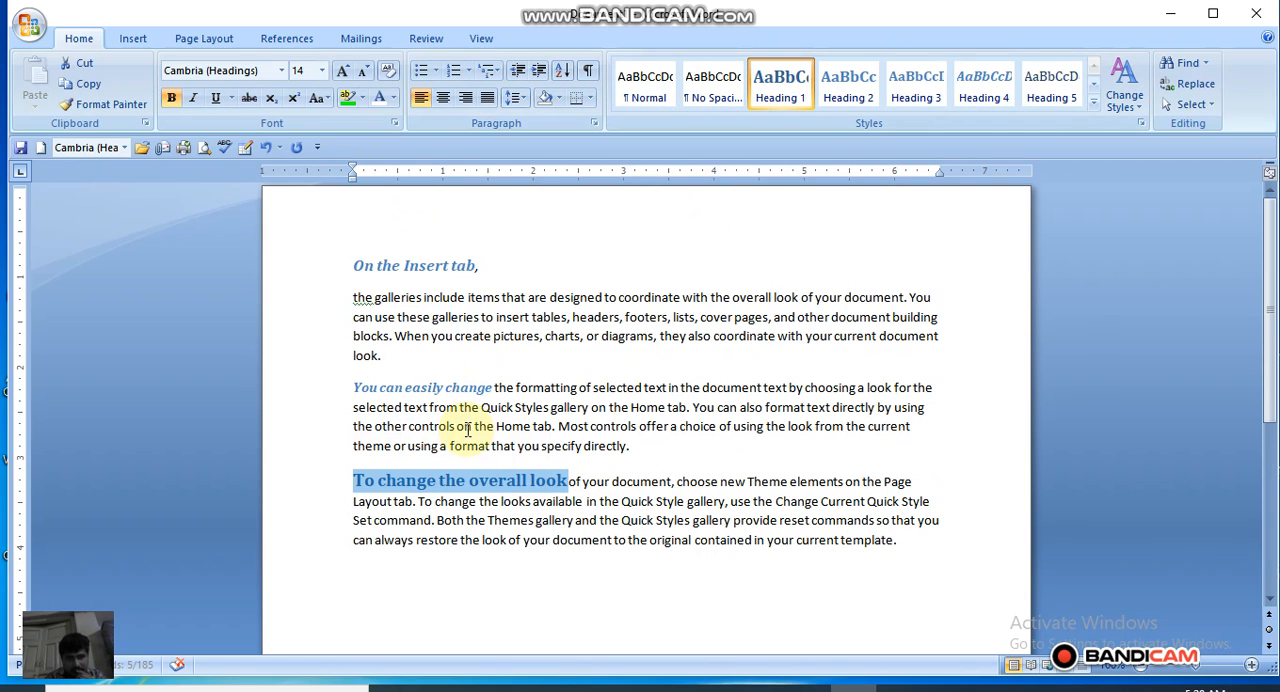
{"action": "left_click", "coordinate": [495, 392]}
{"action": "key", "text": "Return"}
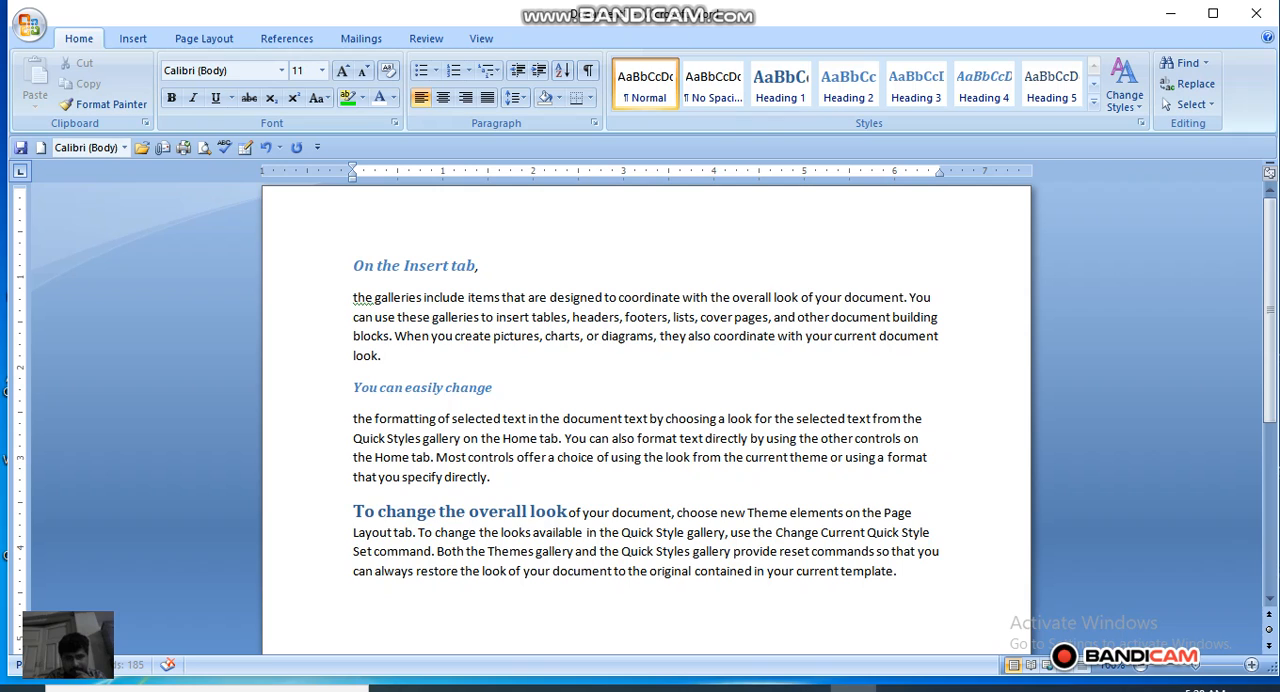
{"action": "left_click", "coordinate": [567, 513]}
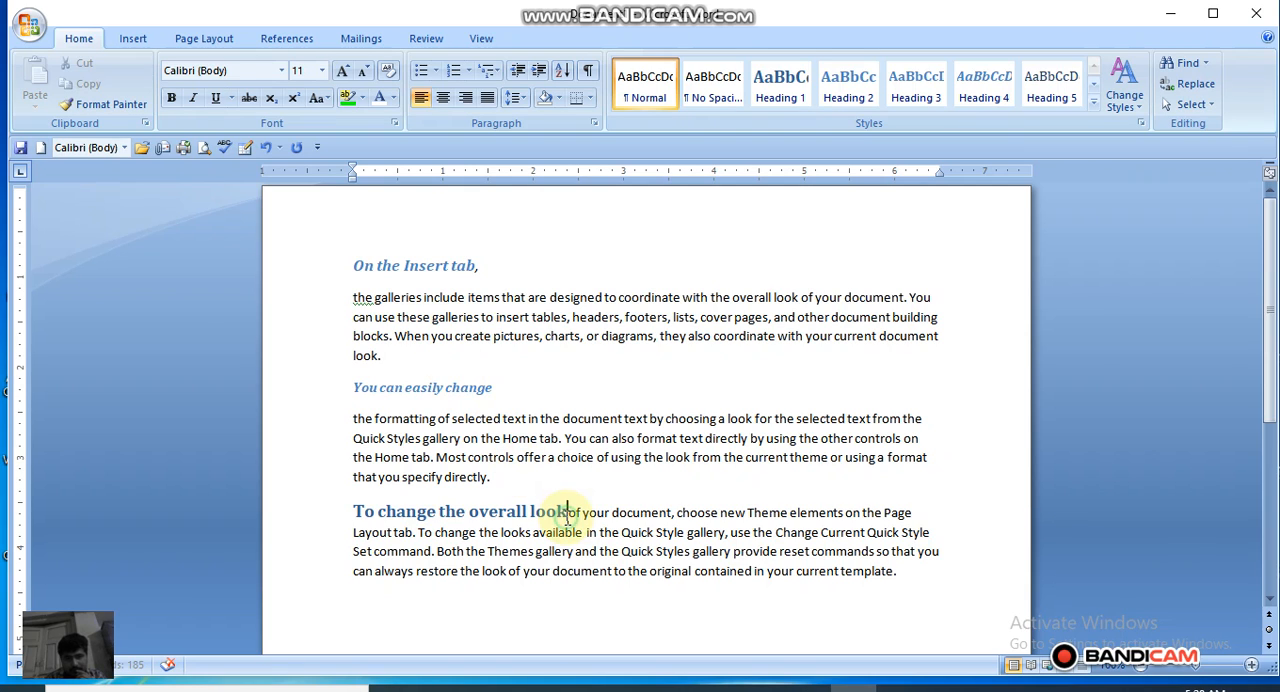
{"action": "key", "text": "Return"}
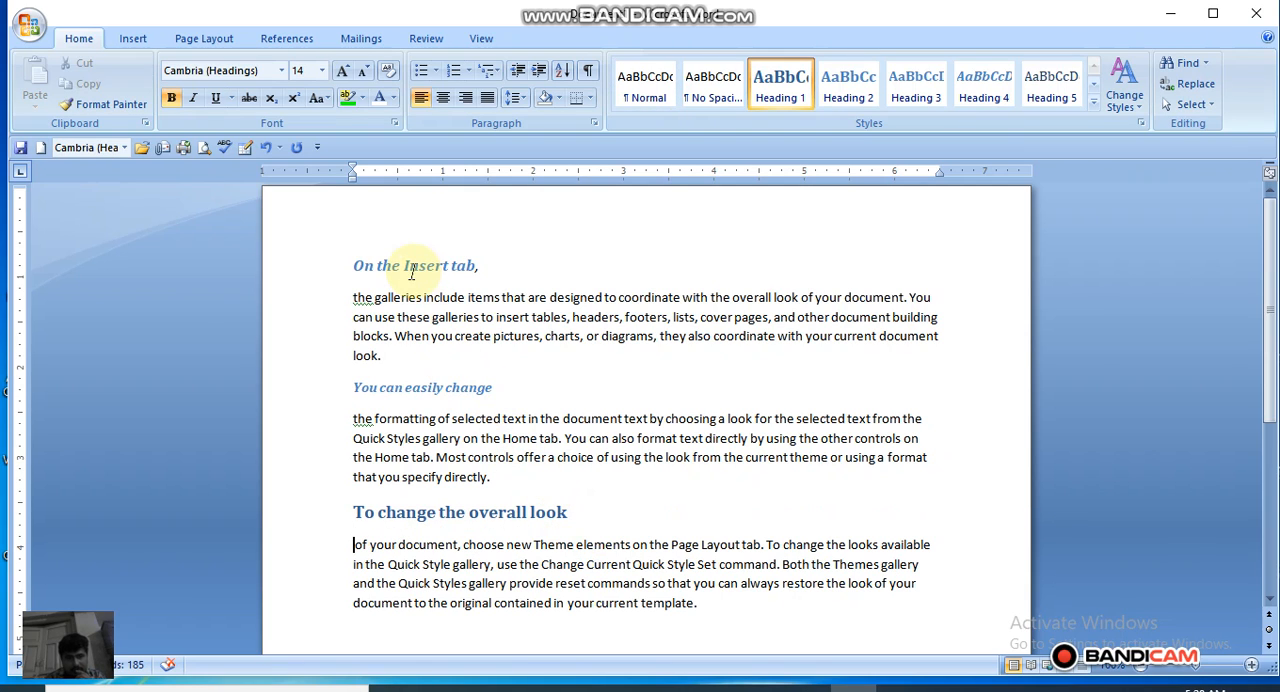
Step: Insert a page break before the "On the Insert tab" heading and add an Automatic Table 2 table of contents on the first page
{"action": "left_click", "coordinate": [355, 268]}
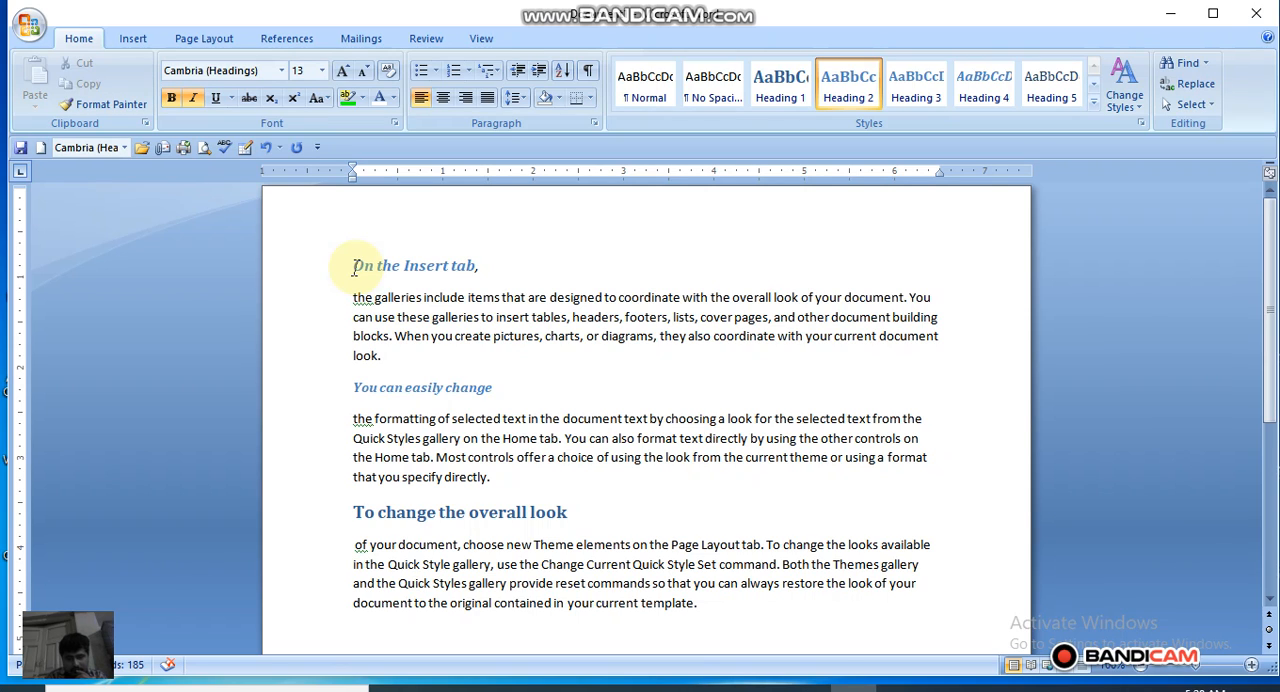
{"action": "key", "text": "ctrl+Return"}
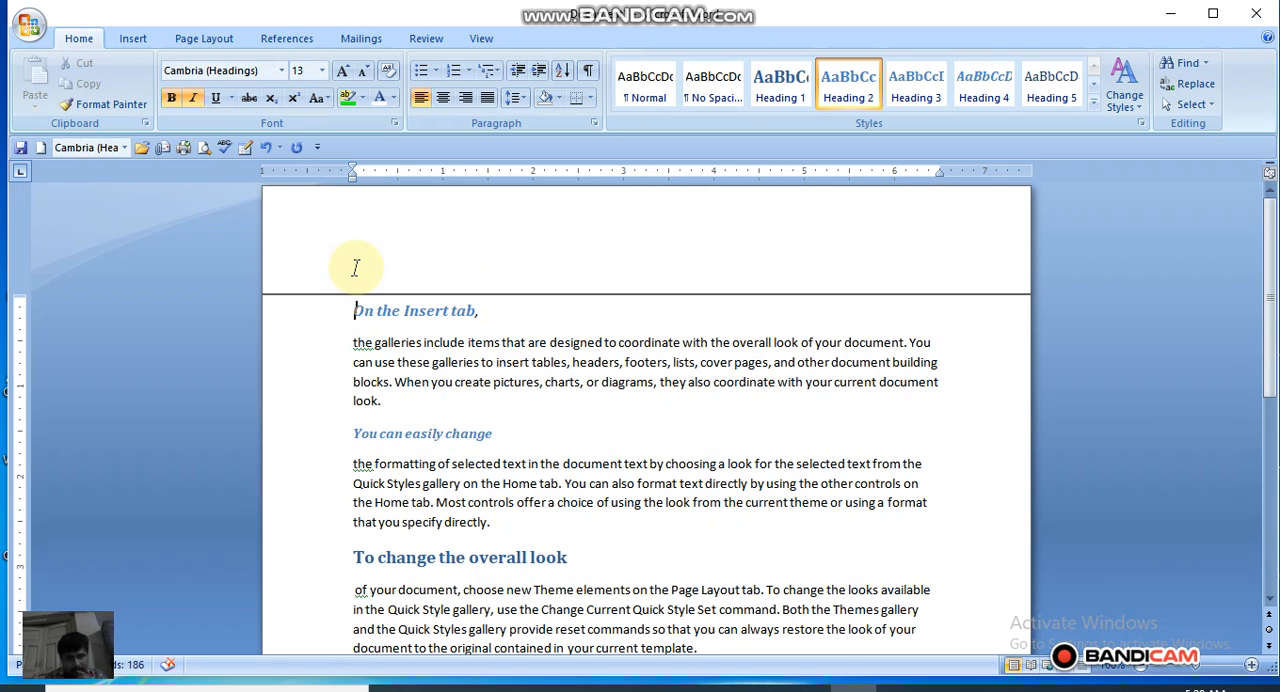
{"action": "left_click", "coordinate": [358, 265]}
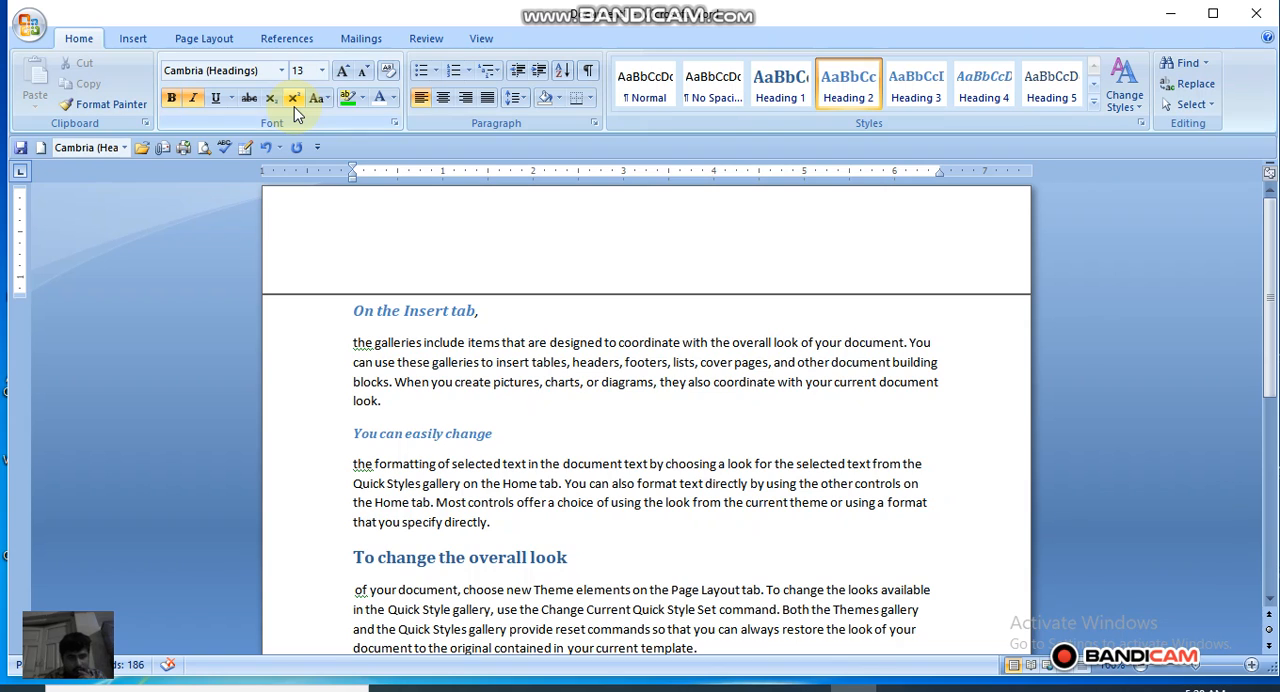
{"action": "left_click", "coordinate": [287, 38]}
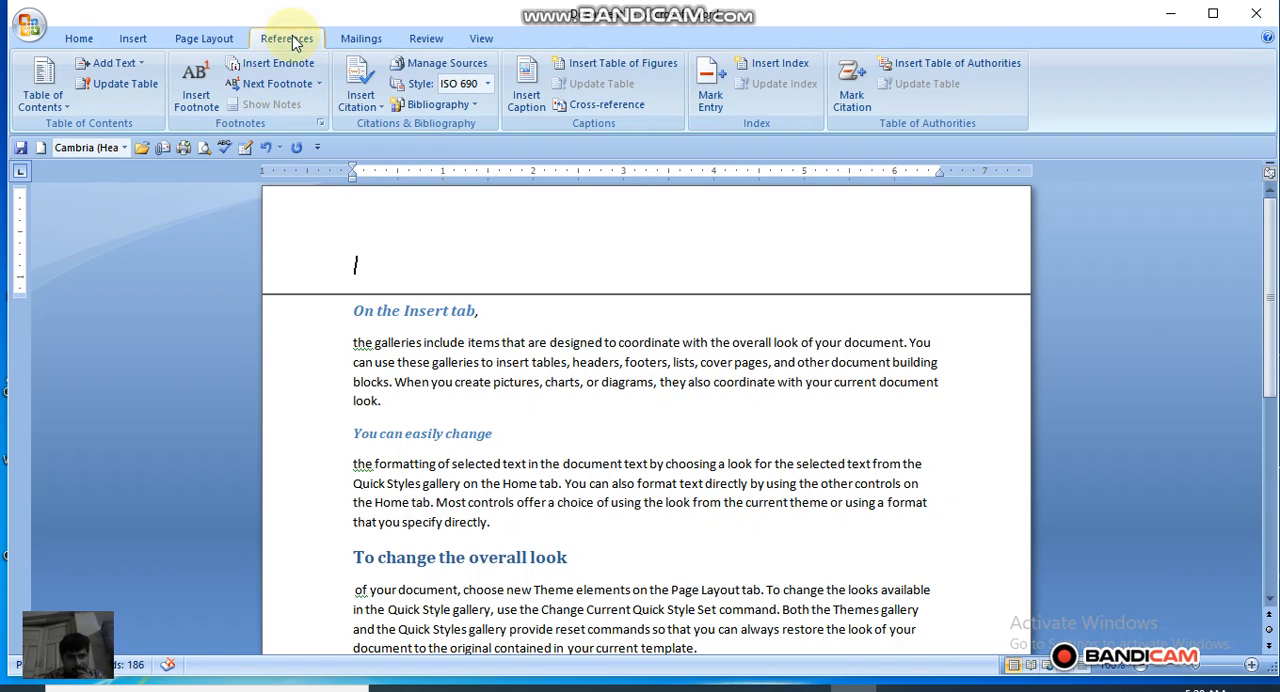
{"action": "left_click", "coordinate": [46, 110]}
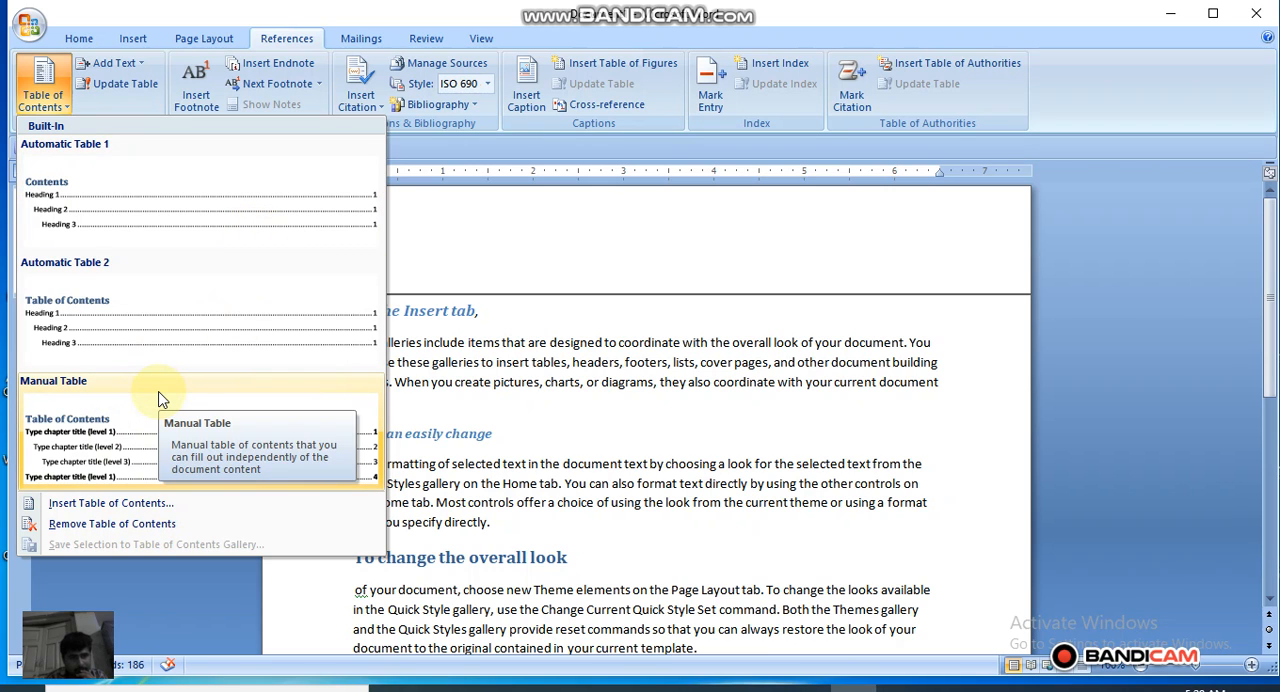
{"action": "left_click", "coordinate": [143, 288]}
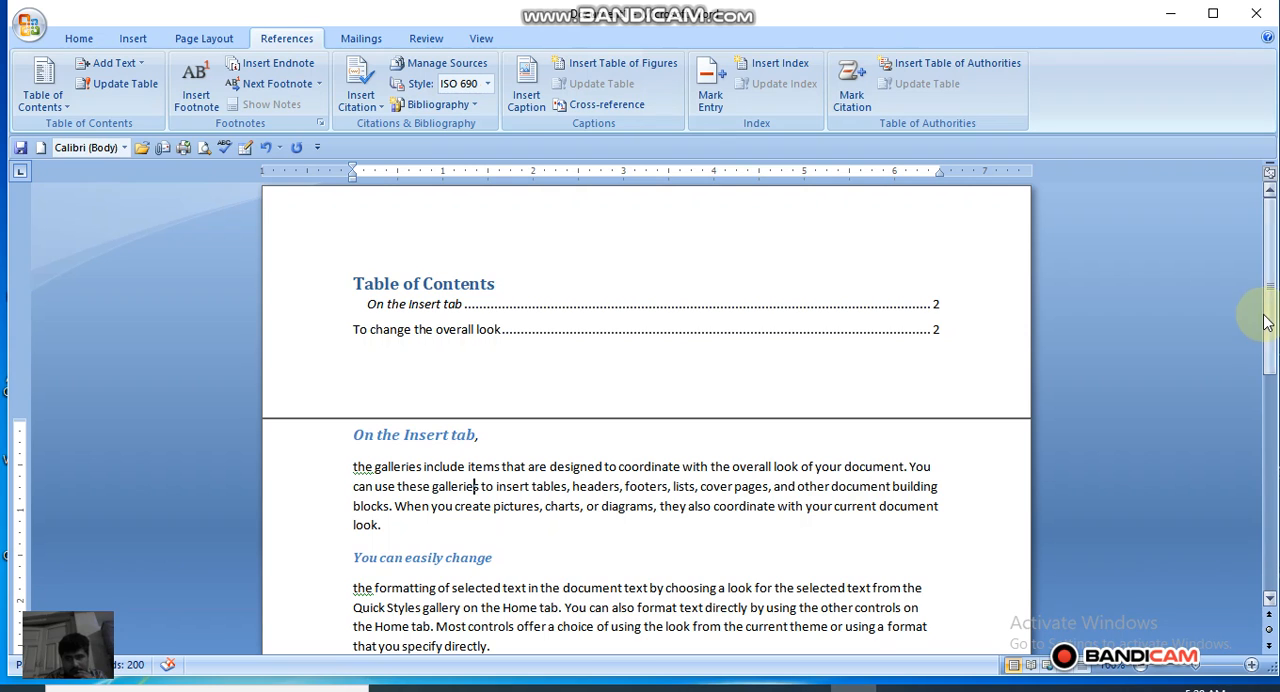
Step: Insert a page break before the word "tab" in the "On the Insert tab" entry of the table of contents
{"action": "left_click_drag", "start_coordinate": [1268, 312], "coordinate": [1261, 393]}
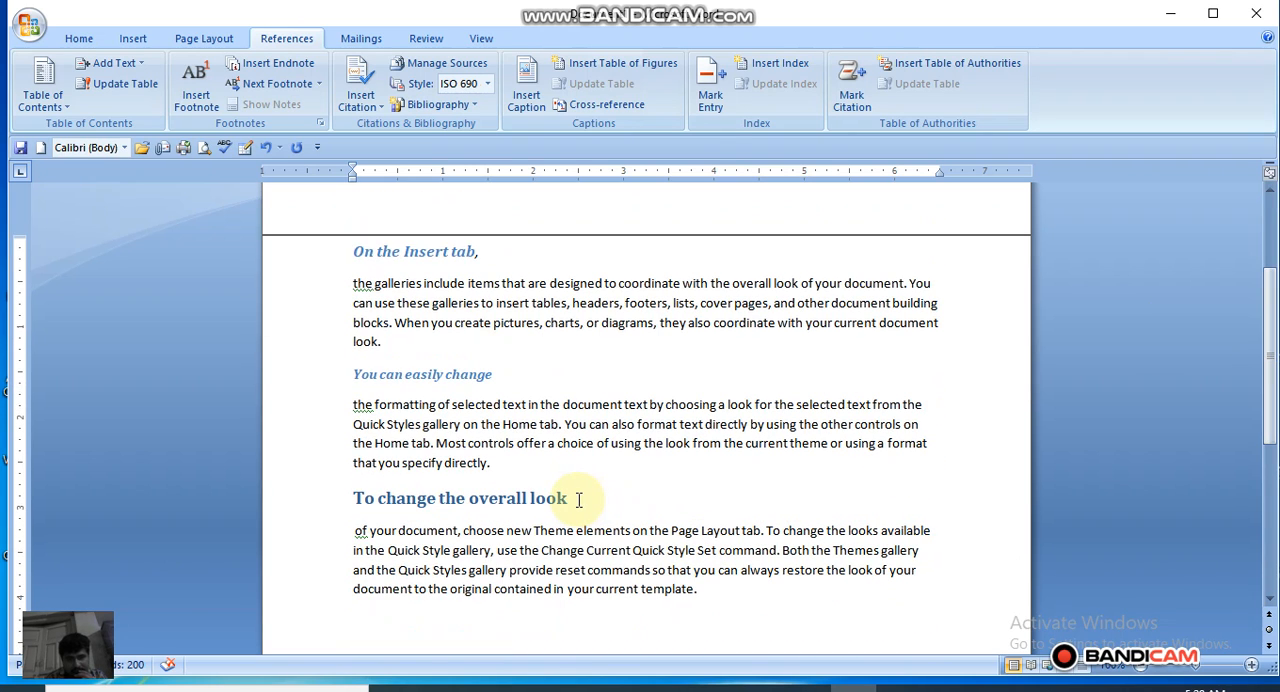
{"action": "left_click_drag", "start_coordinate": [1267, 385], "coordinate": [1260, 326]}
{"action": "left_click", "coordinate": [487, 302]}
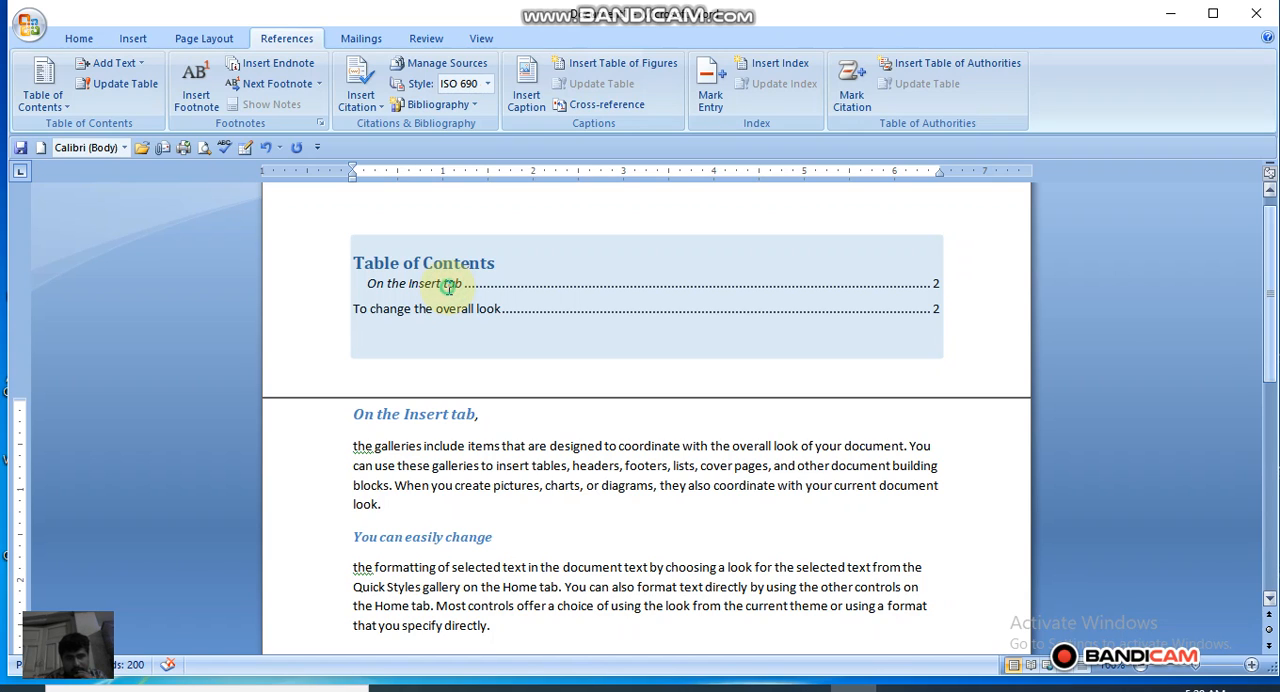
{"action": "key", "text": "ctrl+Return"}
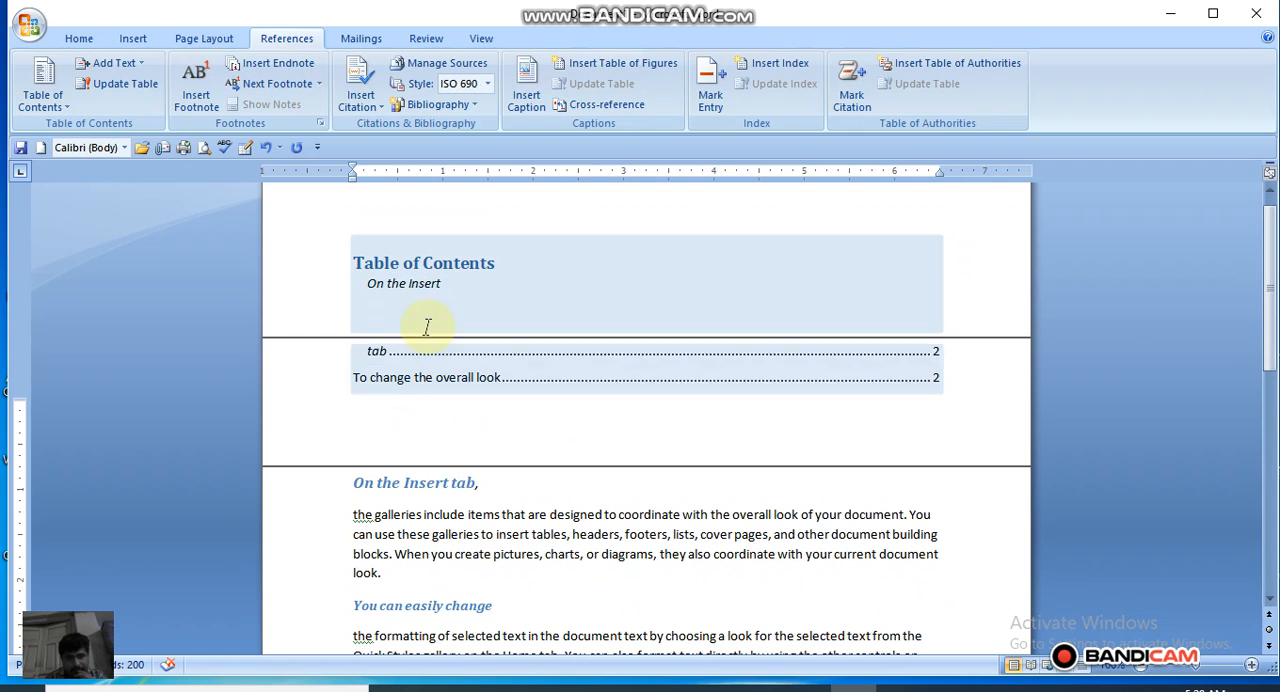
{"action": "double_click", "coordinate": [427, 327]}
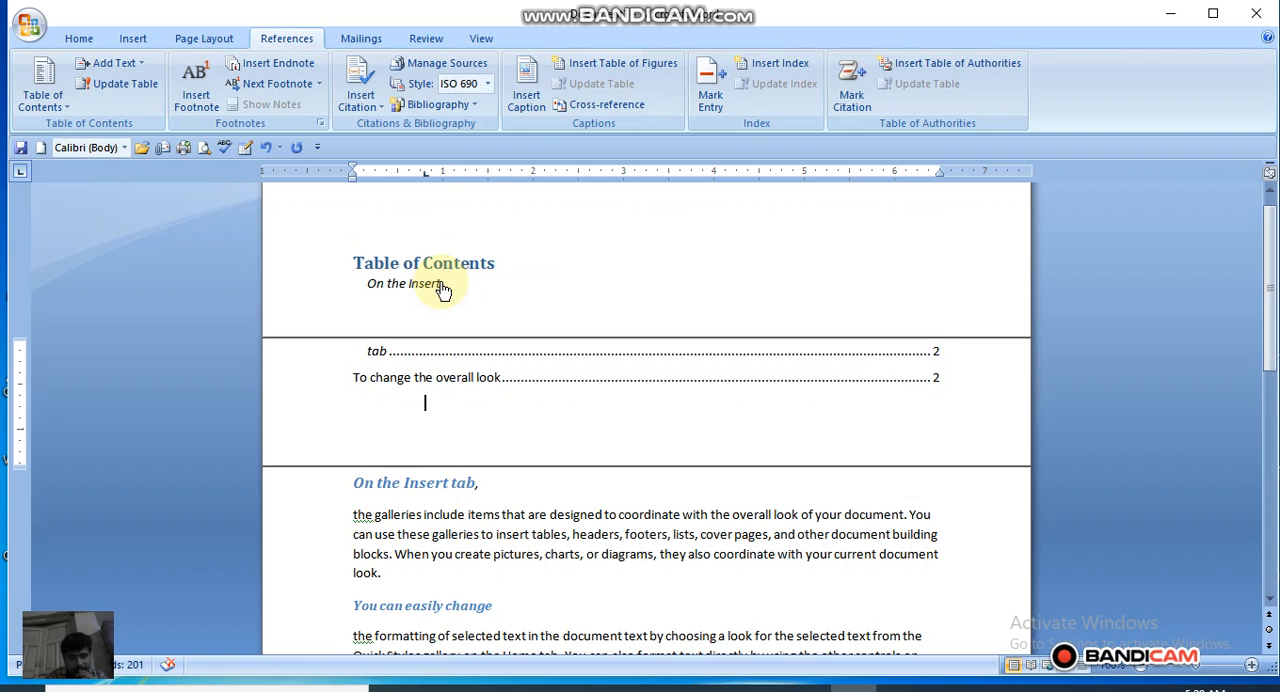
{"action": "key", "text": "ctrl+z"}
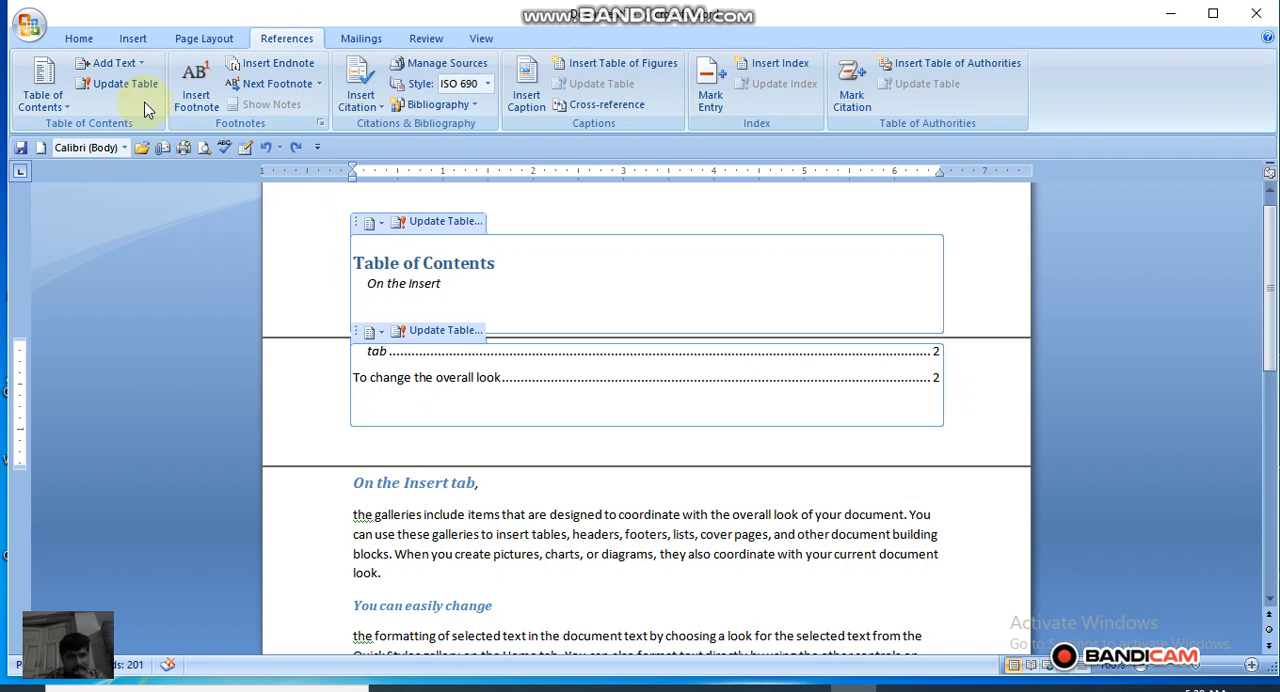
Step: Assign Level 1 to the text inside the table of contents with Add Text
{"action": "left_click", "coordinate": [120, 66]}
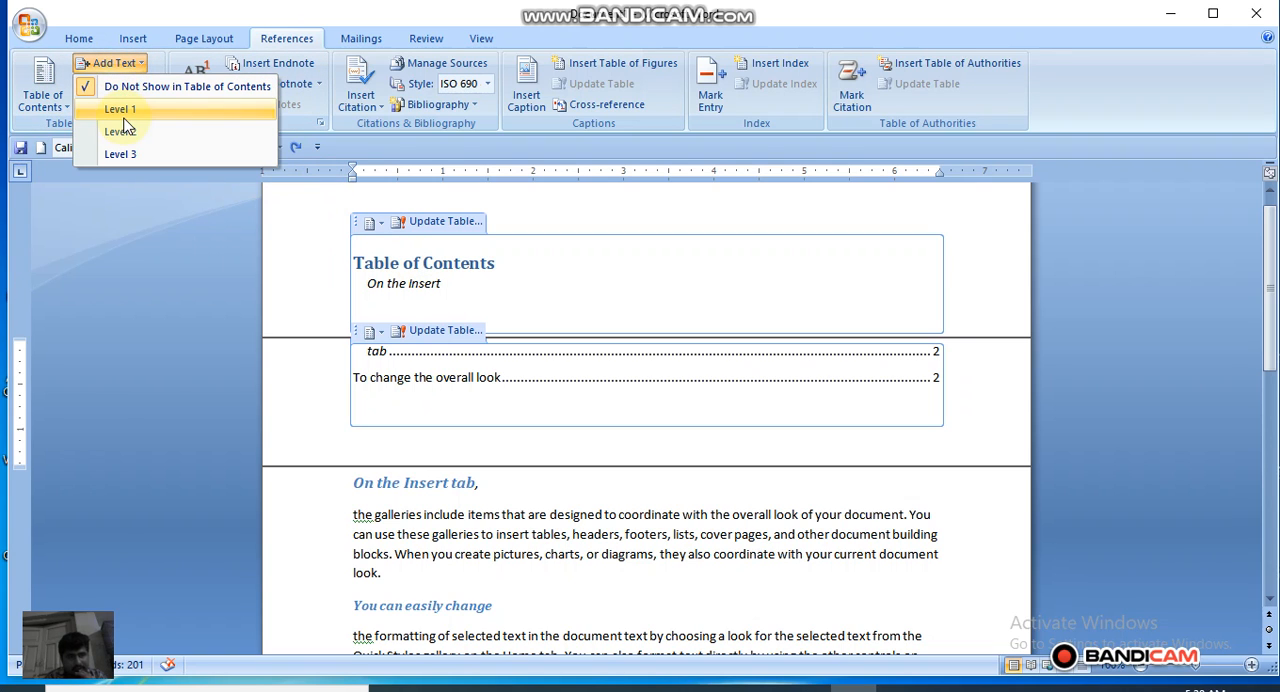
{"action": "left_click", "coordinate": [124, 116]}
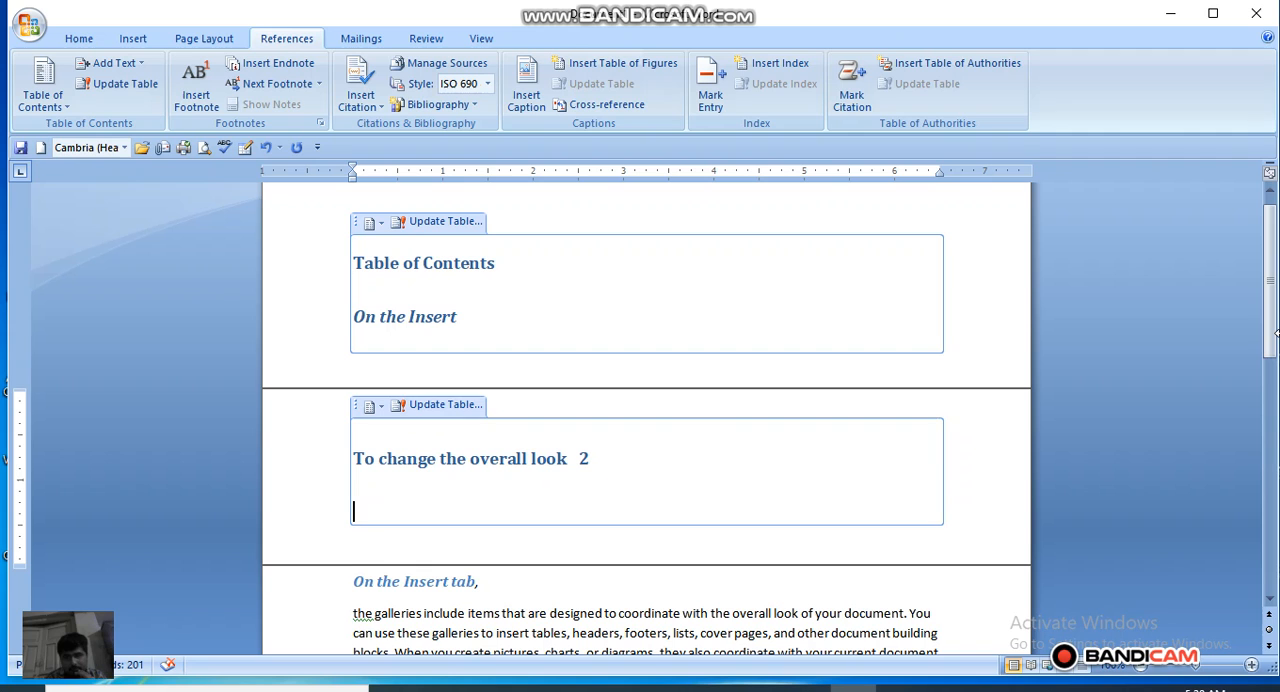
Step: Add a new line reading "Introduce" below the last paragraph of the document
{"action": "left_click_drag", "start_coordinate": [1256, 318], "coordinate": [1230, 488]}
{"action": "left_click", "coordinate": [450, 455]}
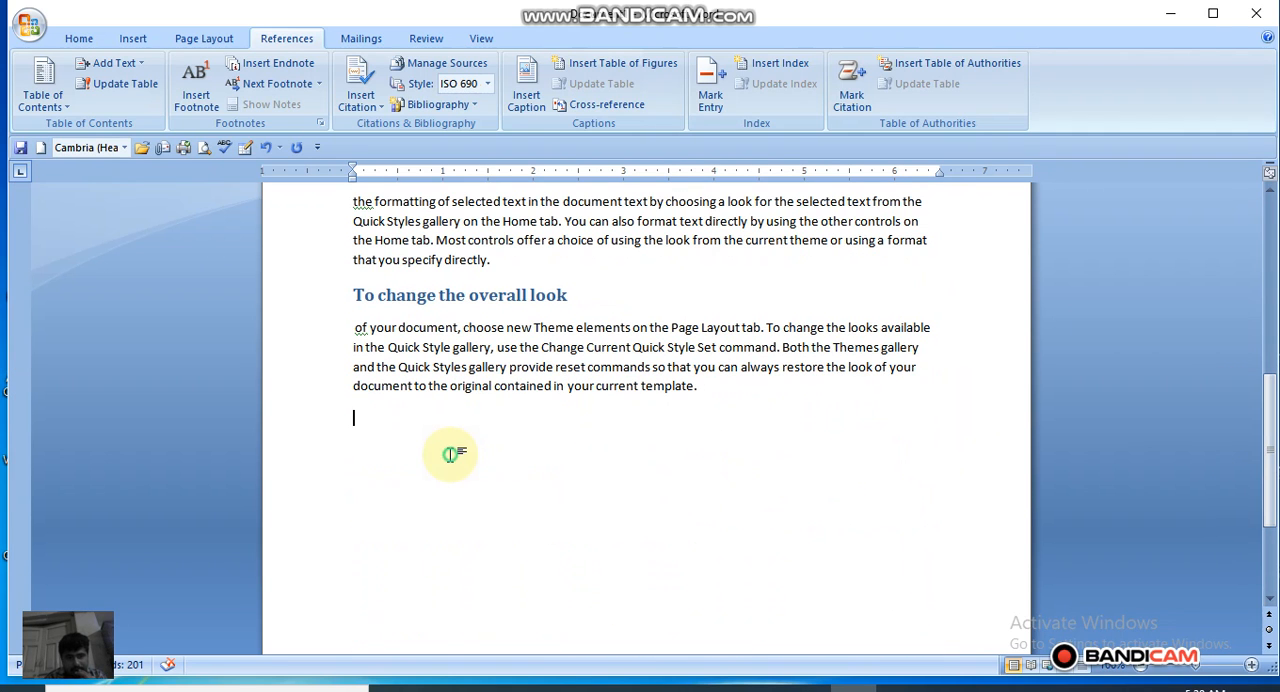
{"action": "type", "text": "intro"}
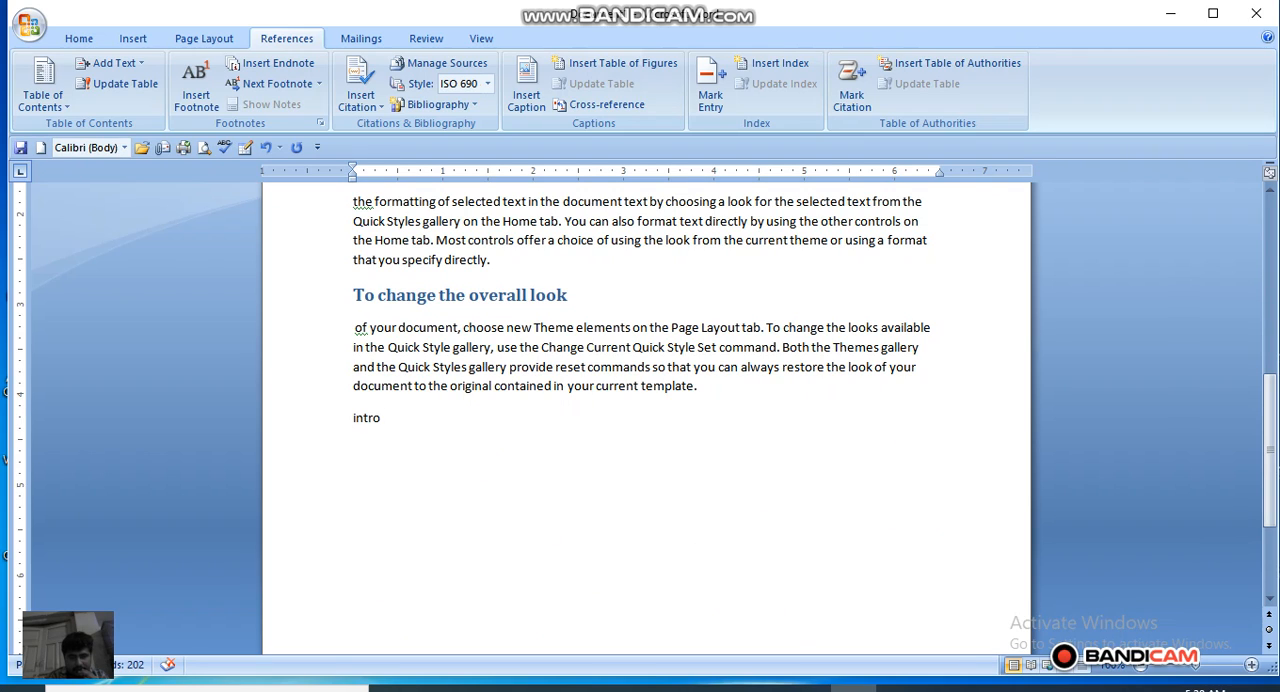
{"action": "type", "text": "duce "}
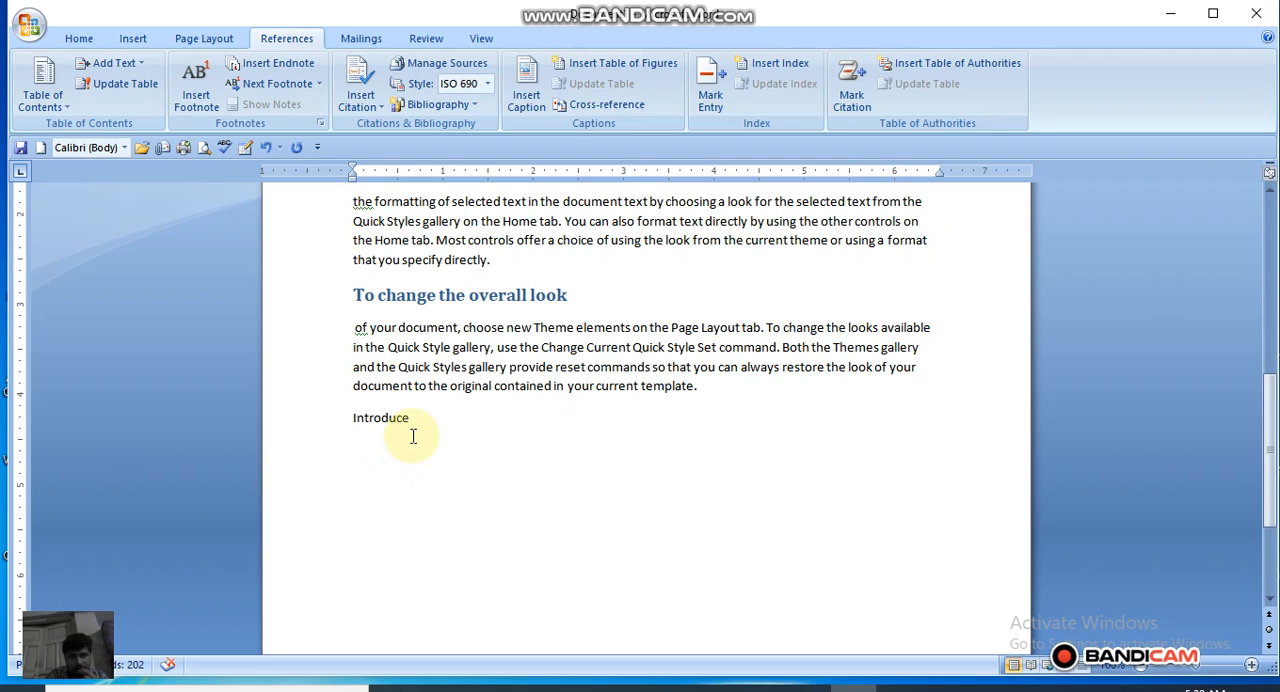
{"action": "type", "text": "j"}
Step: Apply the Heading 1 style to the "Introduce" line and add a blank line below it
{"action": "left_click_drag", "start_coordinate": [423, 420], "coordinate": [357, 418]}
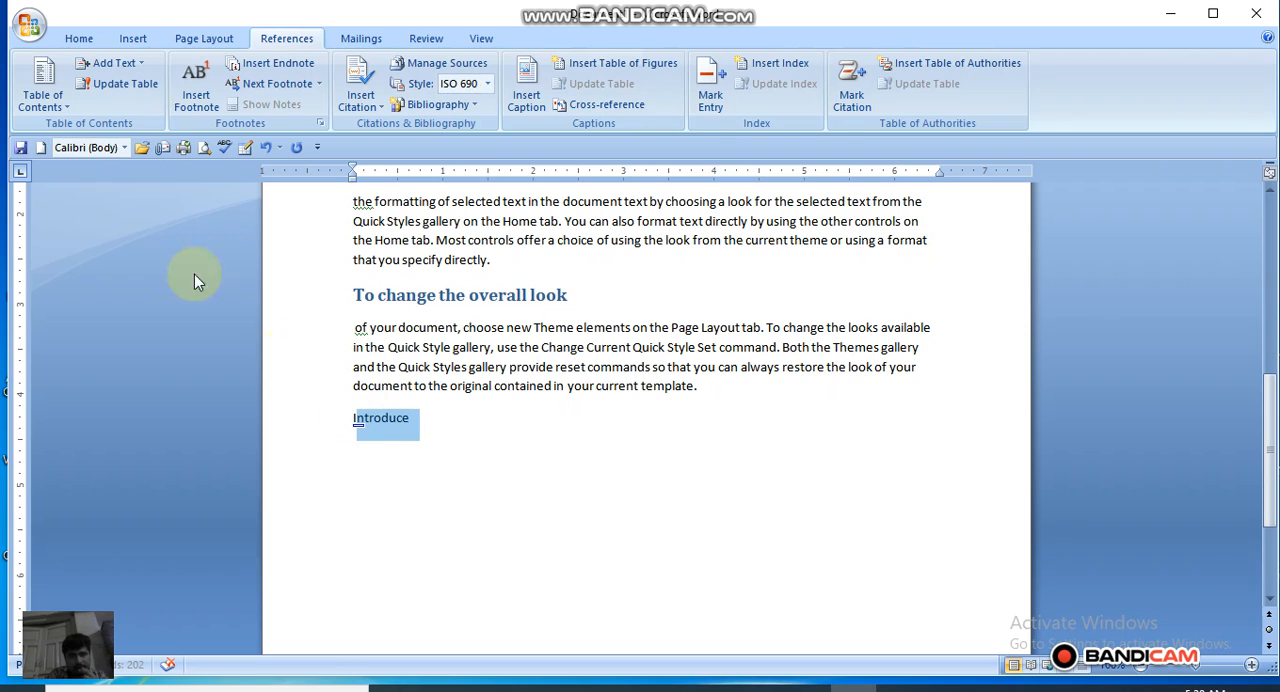
{"action": "left_click", "coordinate": [79, 40]}
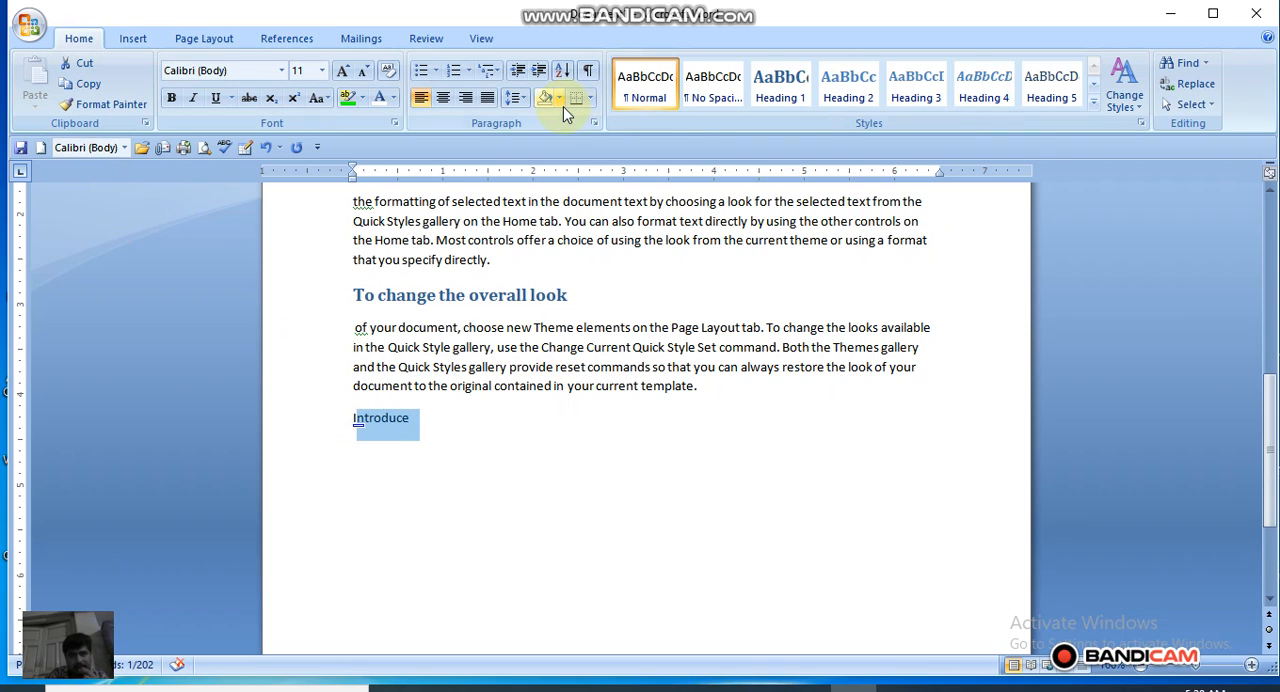
{"action": "left_click", "coordinate": [780, 85]}
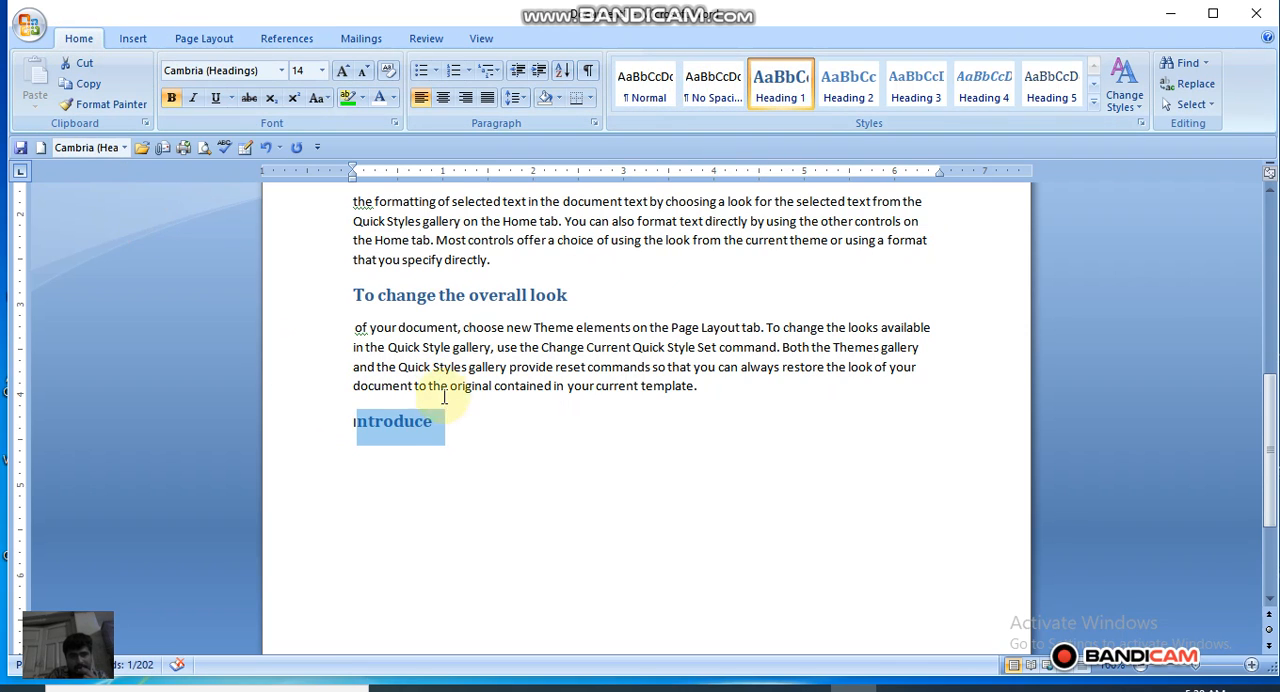
{"action": "left_click", "coordinate": [464, 448]}
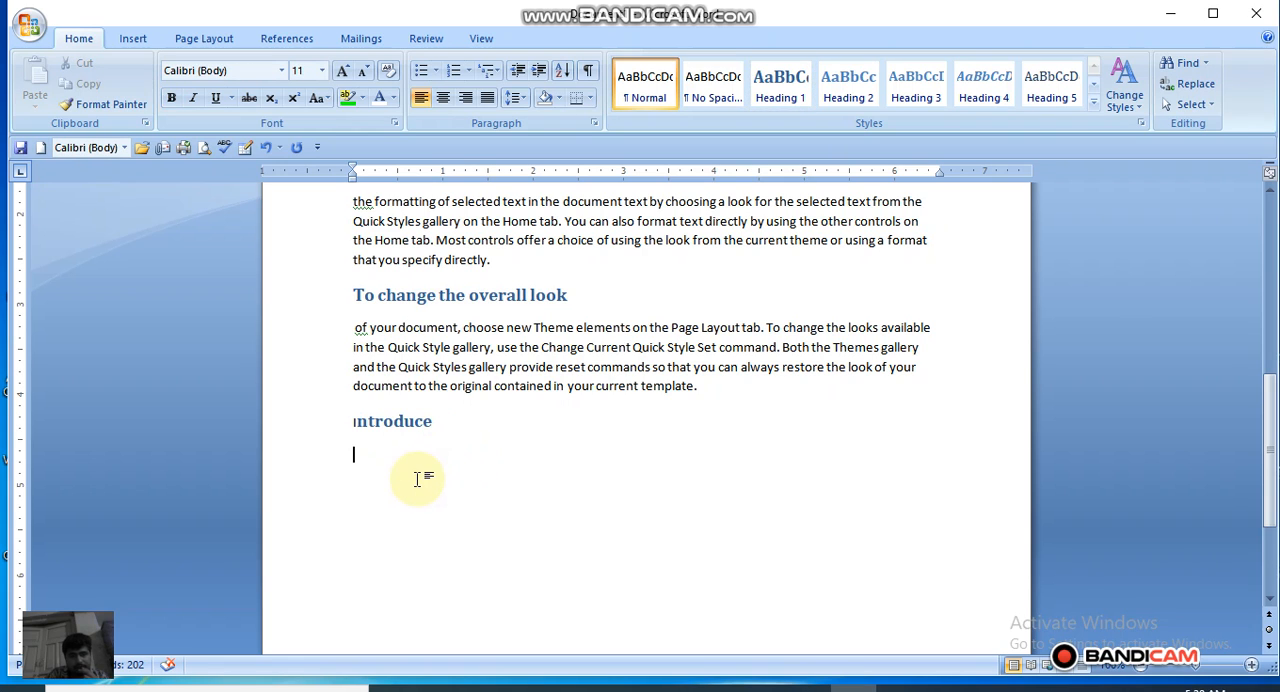
{"action": "key", "text": "Return"}
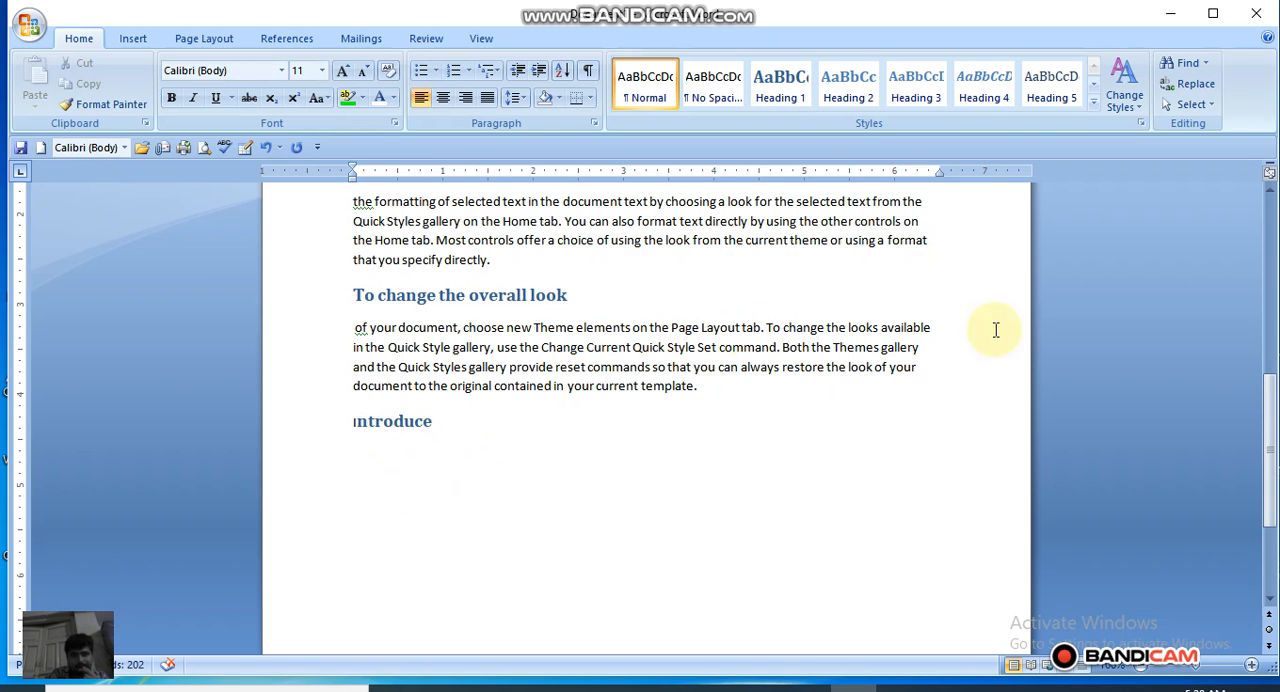
Step: Update the entire table of contents and return to the first page
{"action": "left_click_drag", "start_coordinate": [1278, 394], "coordinate": [1279, 401]}
{"action": "left_click", "coordinate": [1275, 400]}
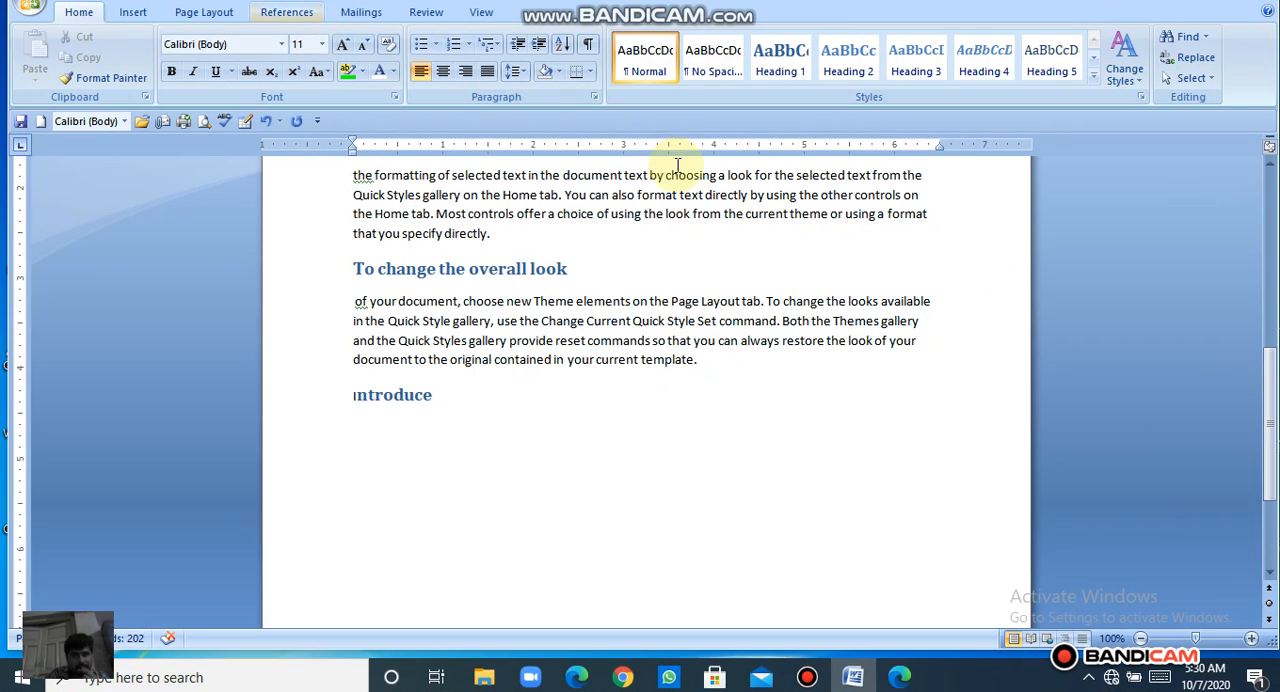
{"action": "left_click_drag", "start_coordinate": [1262, 425], "coordinate": [1234, 271]}
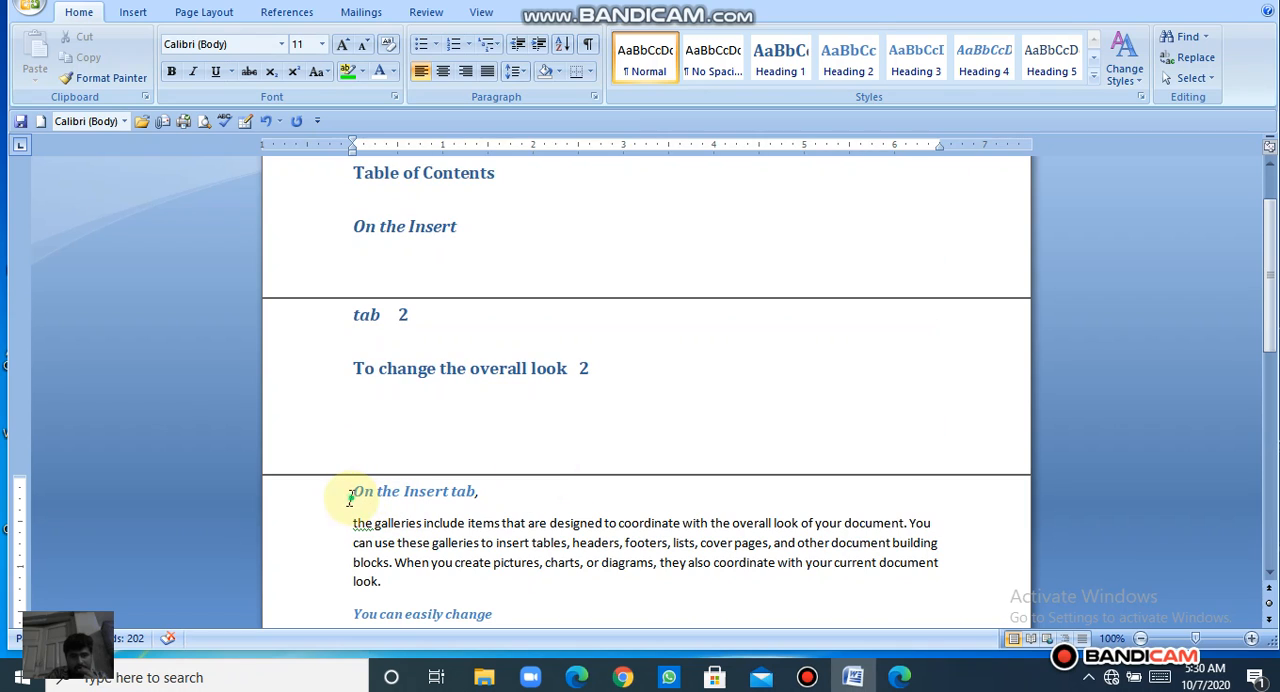
{"action": "left_click", "coordinate": [350, 498]}
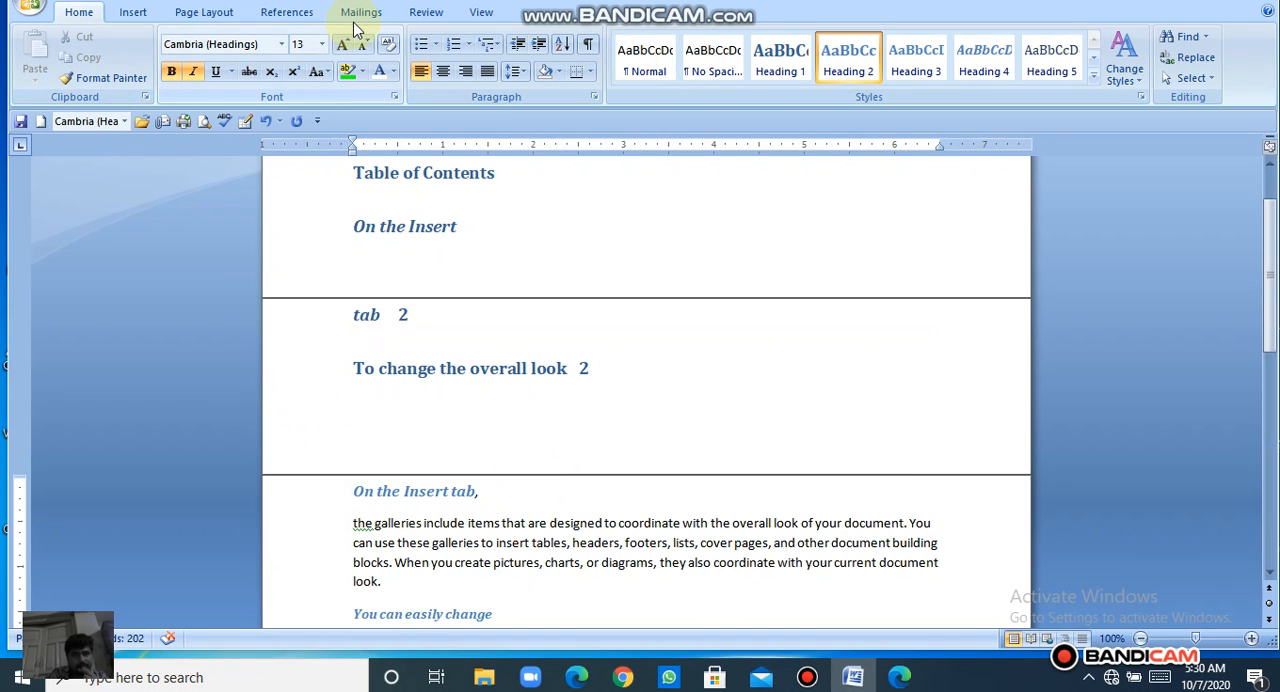
{"action": "left_click", "coordinate": [305, 13]}
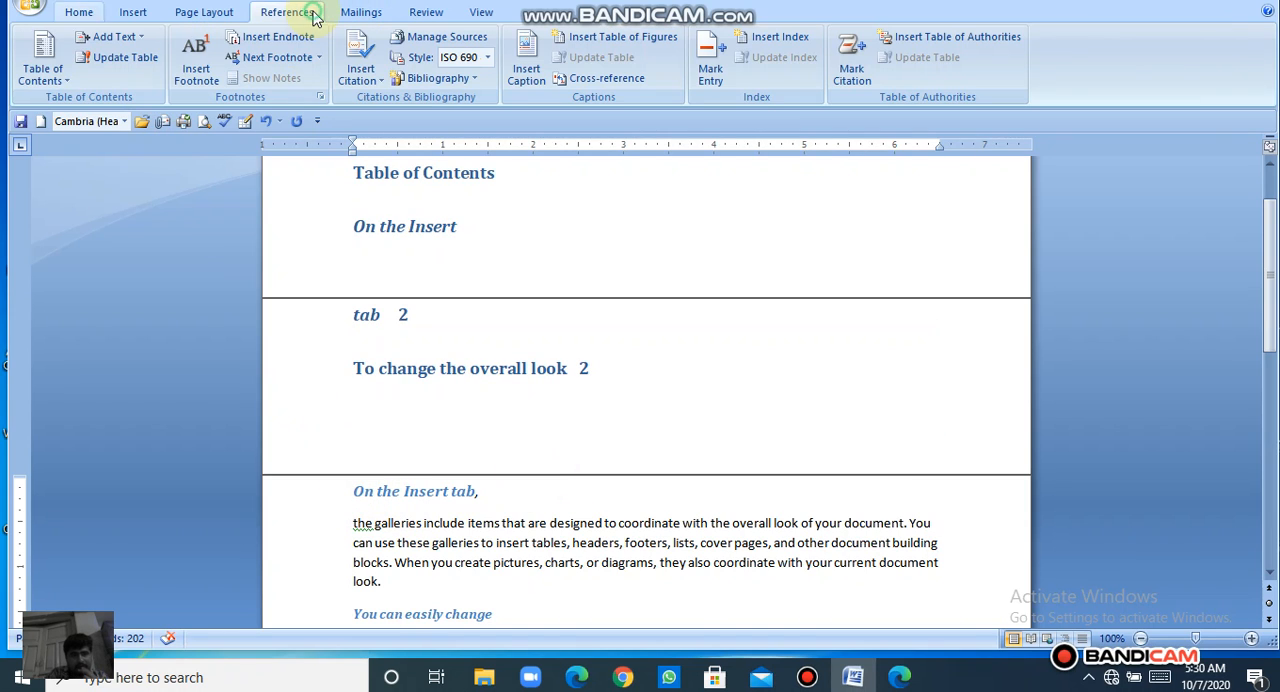
{"action": "left_click", "coordinate": [152, 62]}
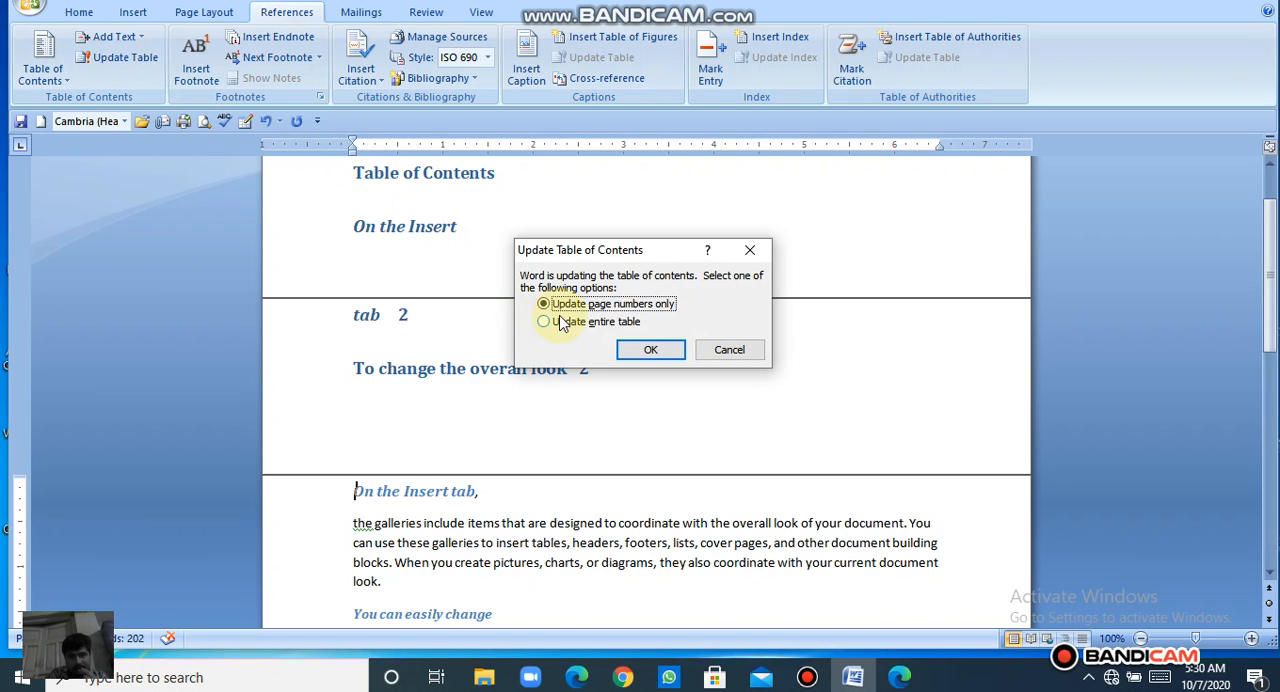
{"action": "left_click", "coordinate": [546, 321]}
{"action": "left_click", "coordinate": [638, 349]}
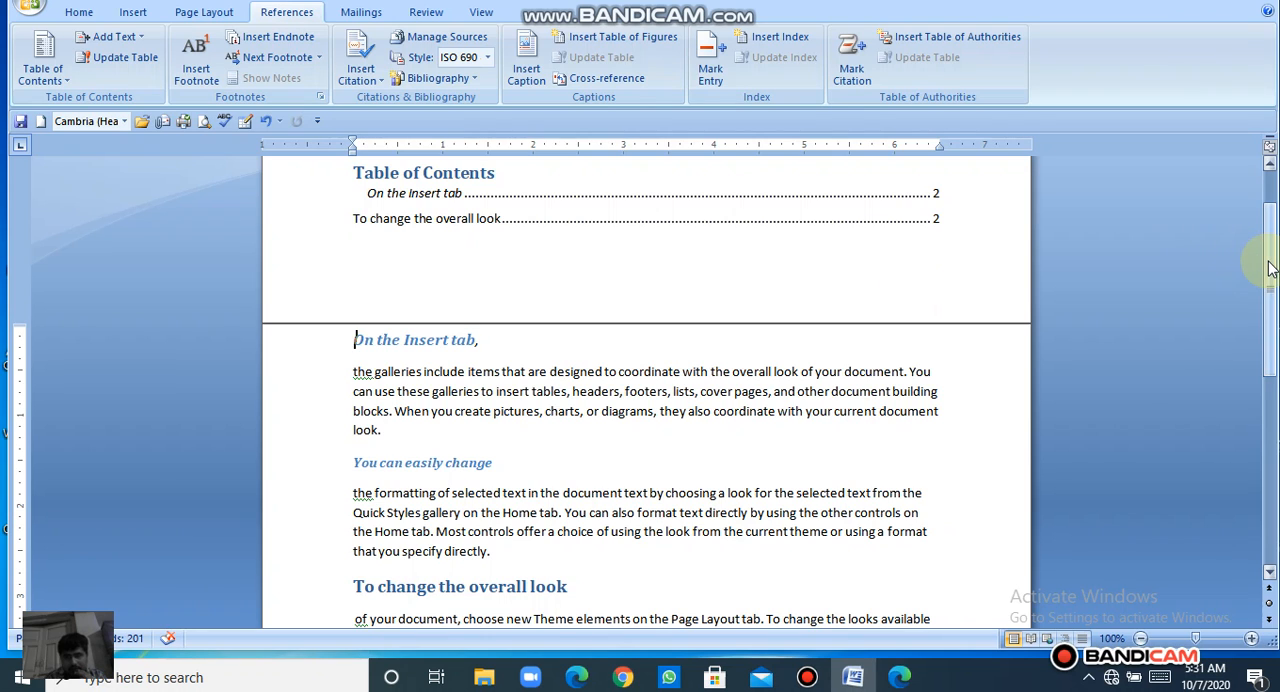
{"action": "left_click_drag", "start_coordinate": [1268, 268], "coordinate": [1268, 210]}
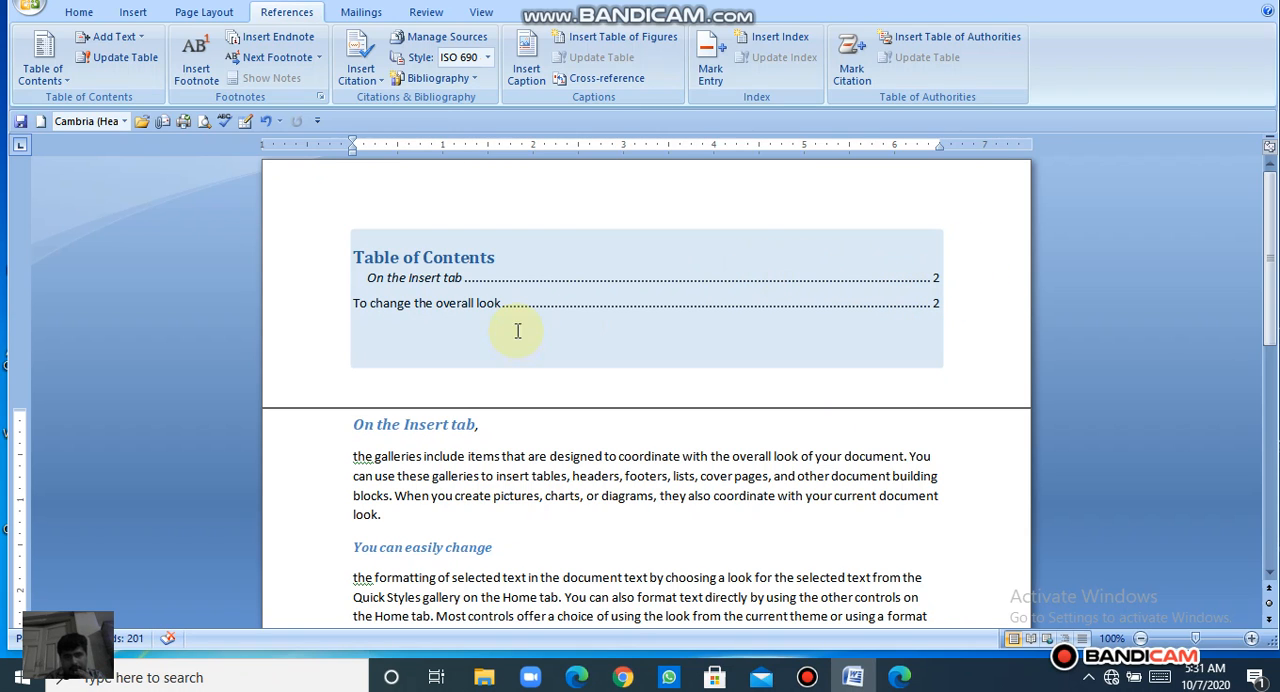
{"action": "left_click", "coordinate": [503, 287]}
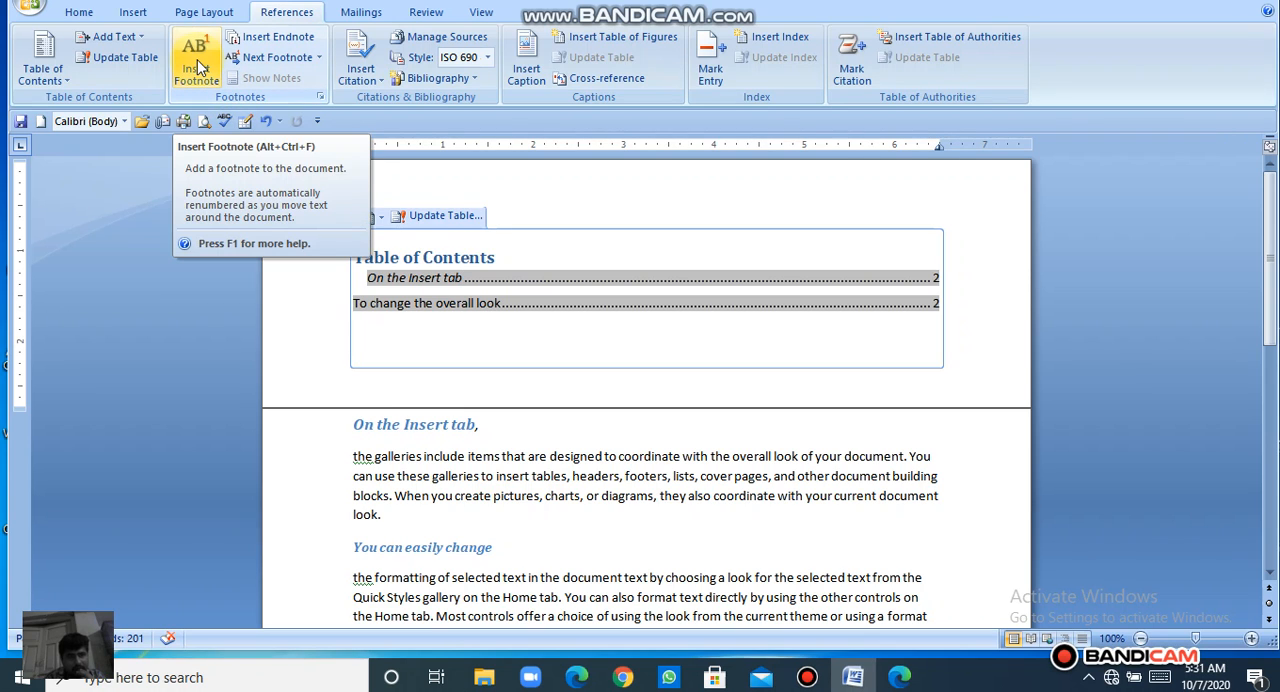
{"action": "left_click", "coordinate": [320, 100]}
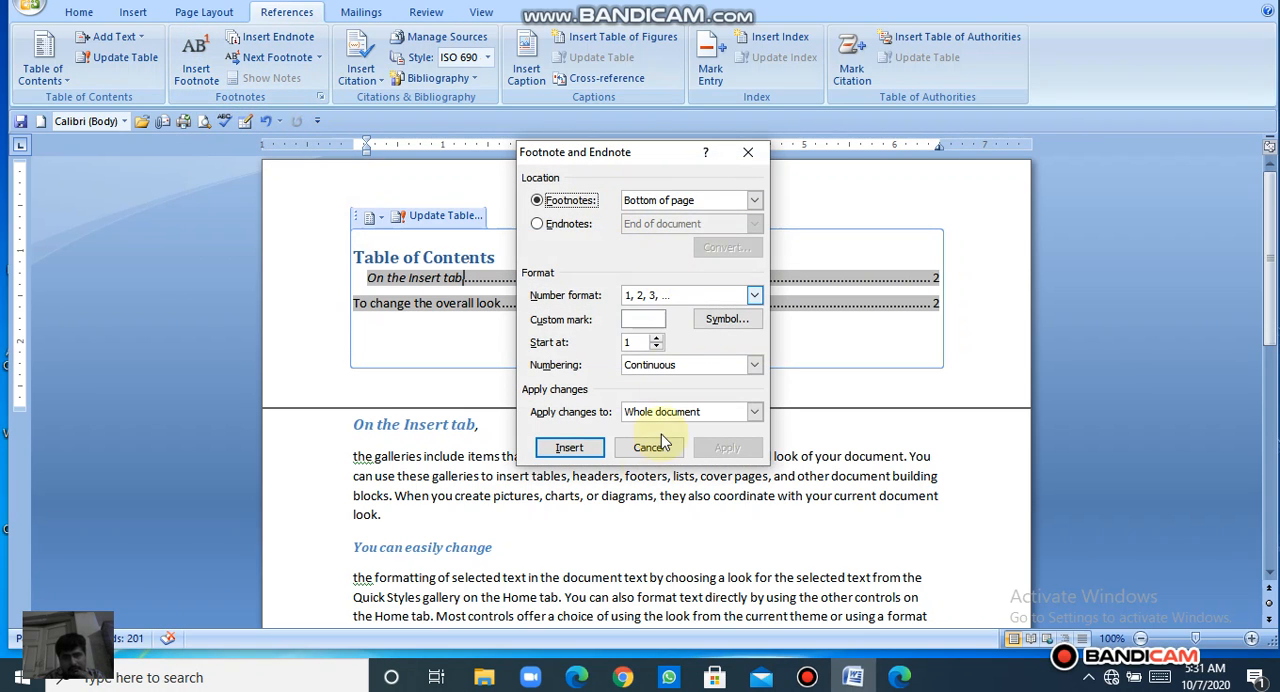
{"action": "left_click", "coordinate": [655, 446]}
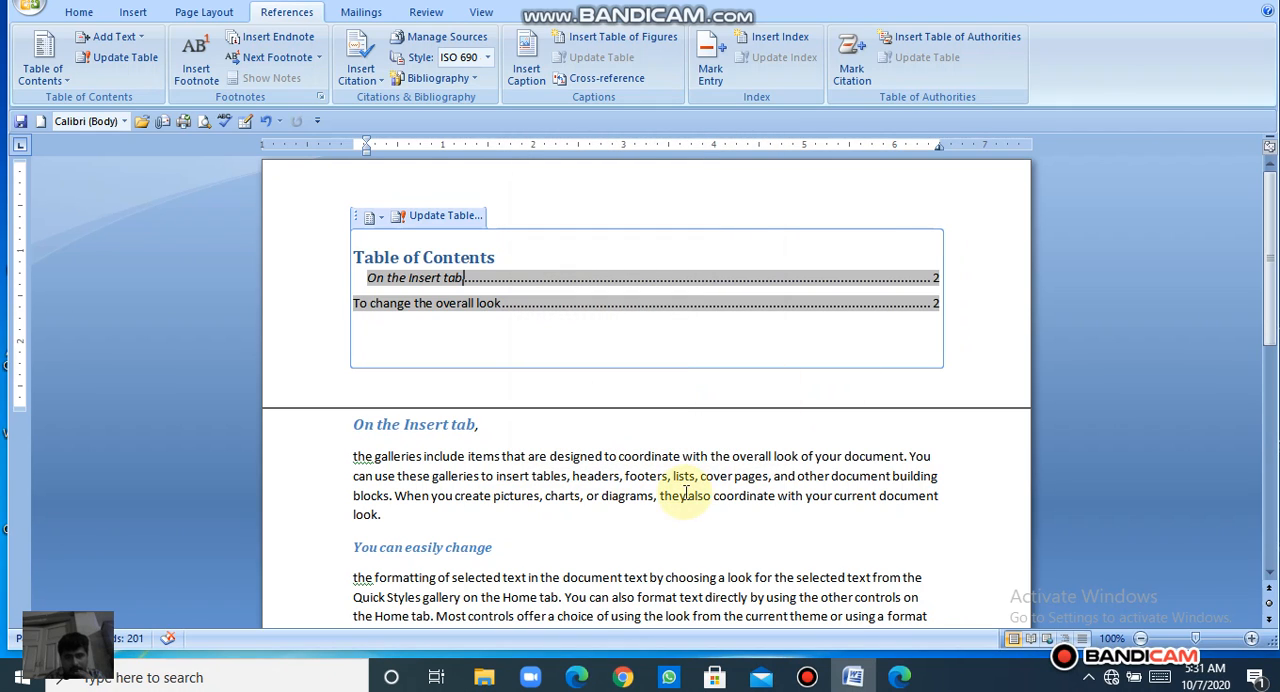
Step: Add "CD" at the end of the paragraph under "On the Insert tab" and attach a footnote reading "Compact disk"
{"action": "left_click", "coordinate": [421, 523]}
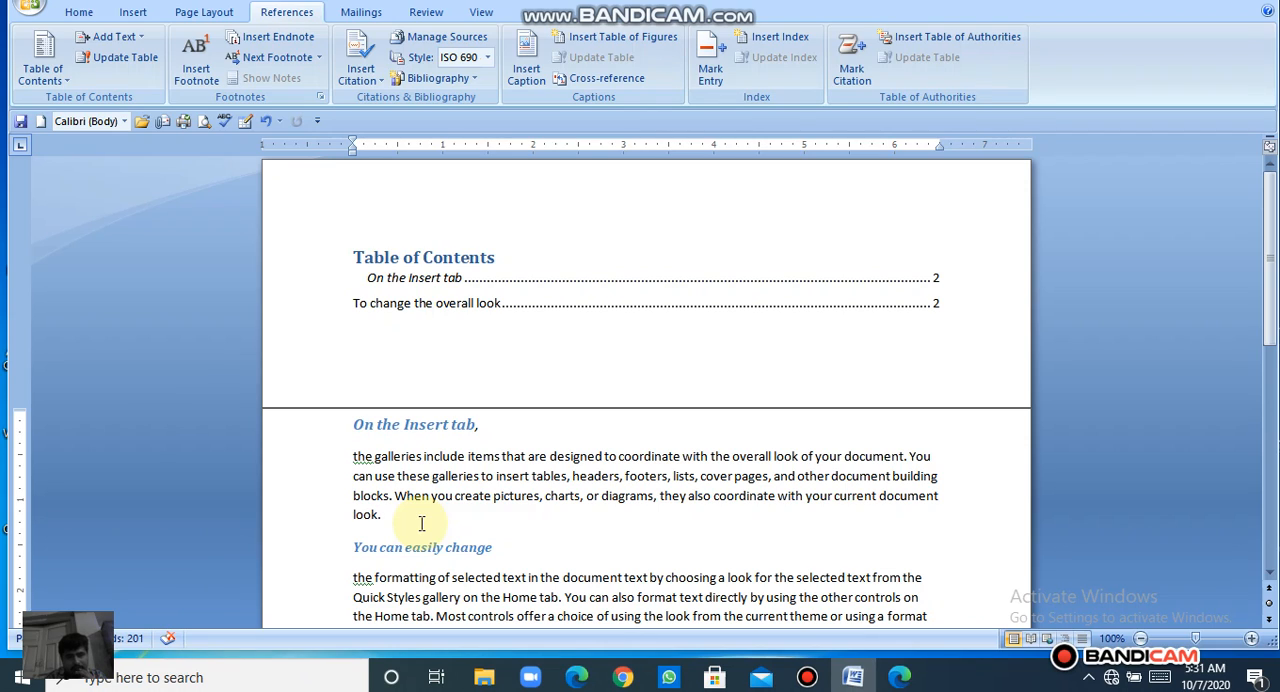
{"action": "type", "text": "CD"}
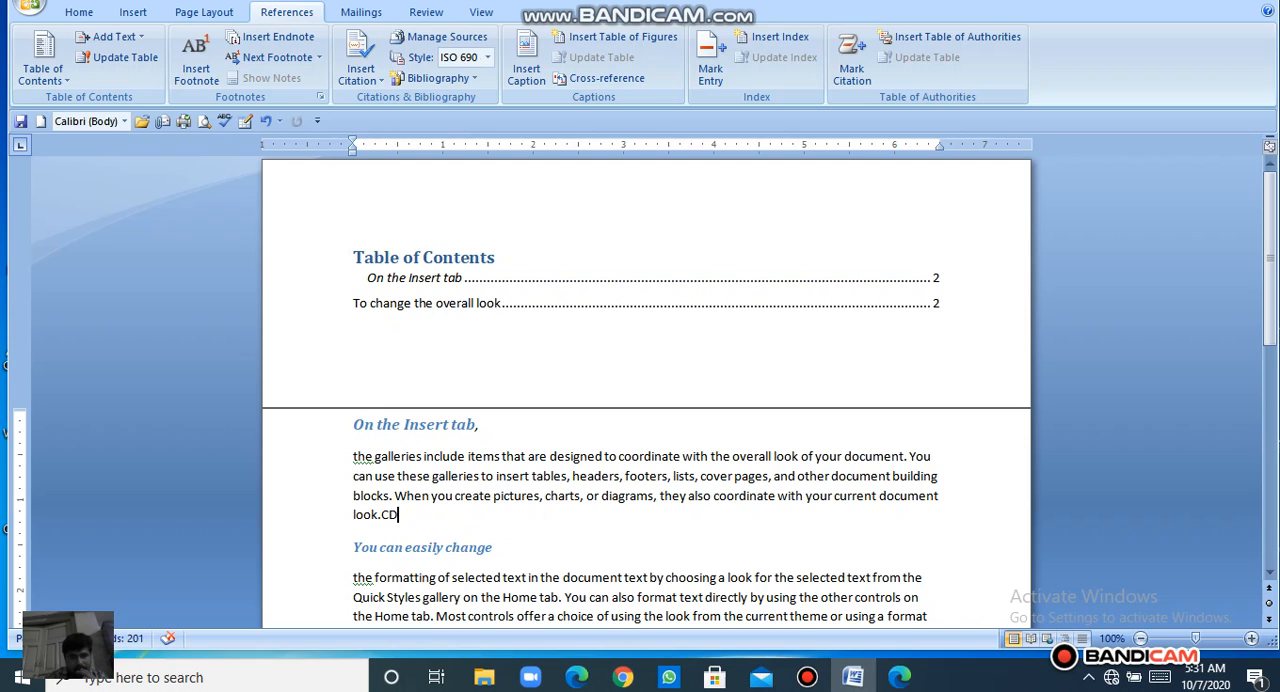
{"action": "left_click", "coordinate": [178, 64]}
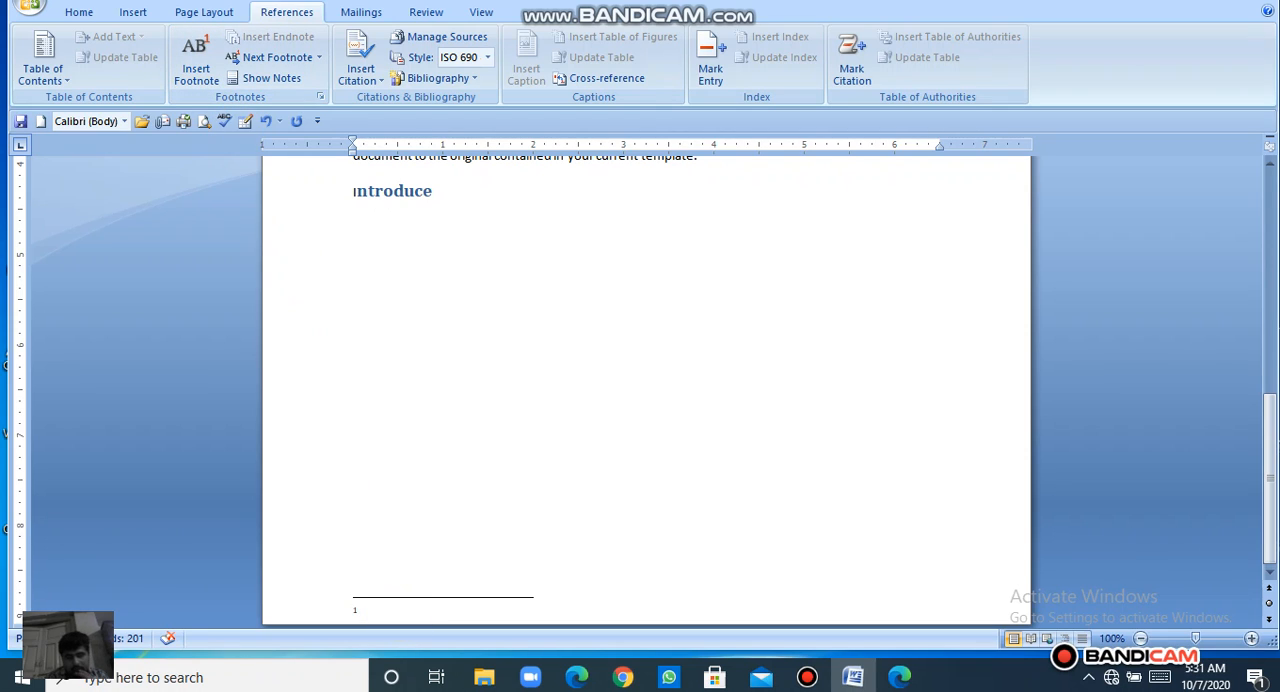
{"action": "type", "text": "Compact disk"}
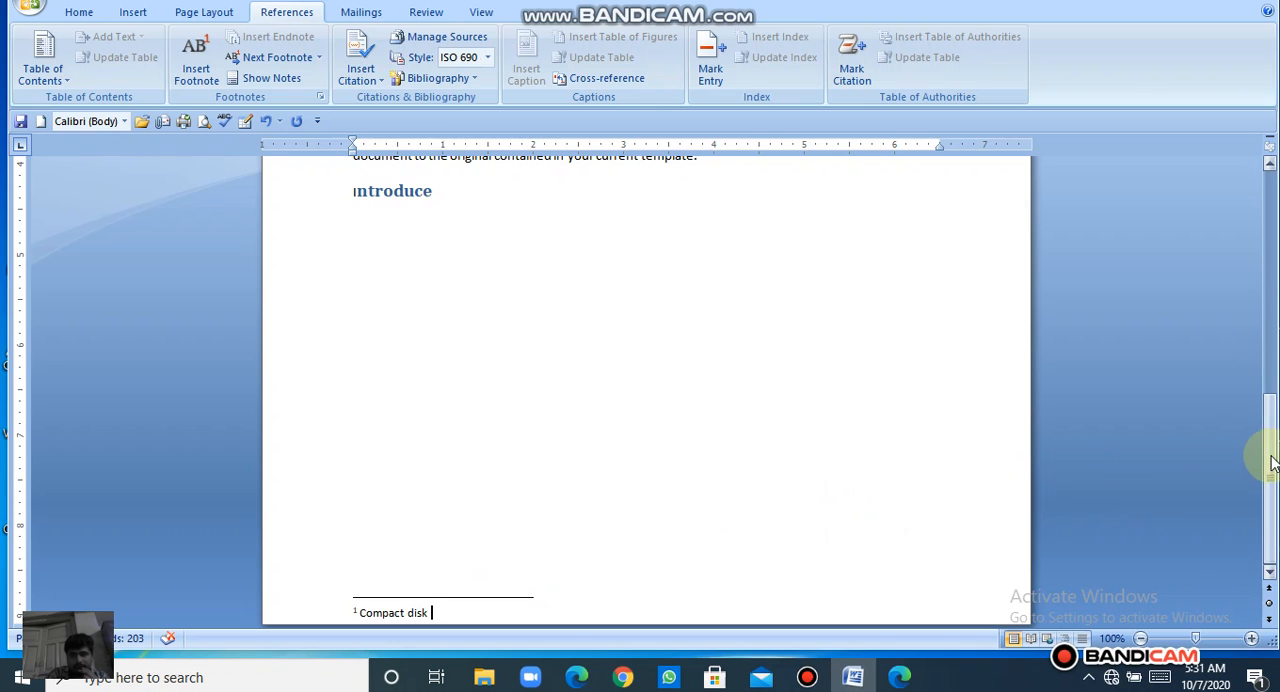
Step: Zoom to 120%, preview the footnote at its reference mark after "CD", and jump from the mark to the footnote text
{"action": "left_click_drag", "start_coordinate": [1272, 462], "coordinate": [1250, 346]}
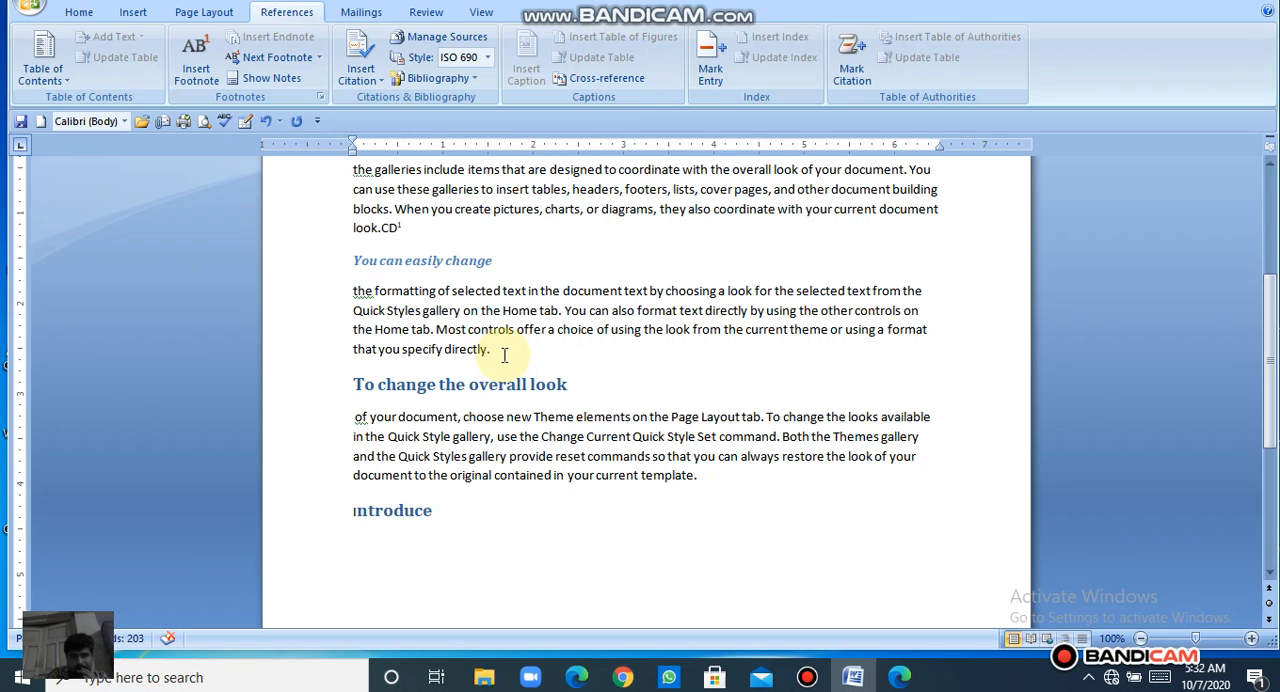
{"action": "mouse_move", "coordinate": [400, 227]}
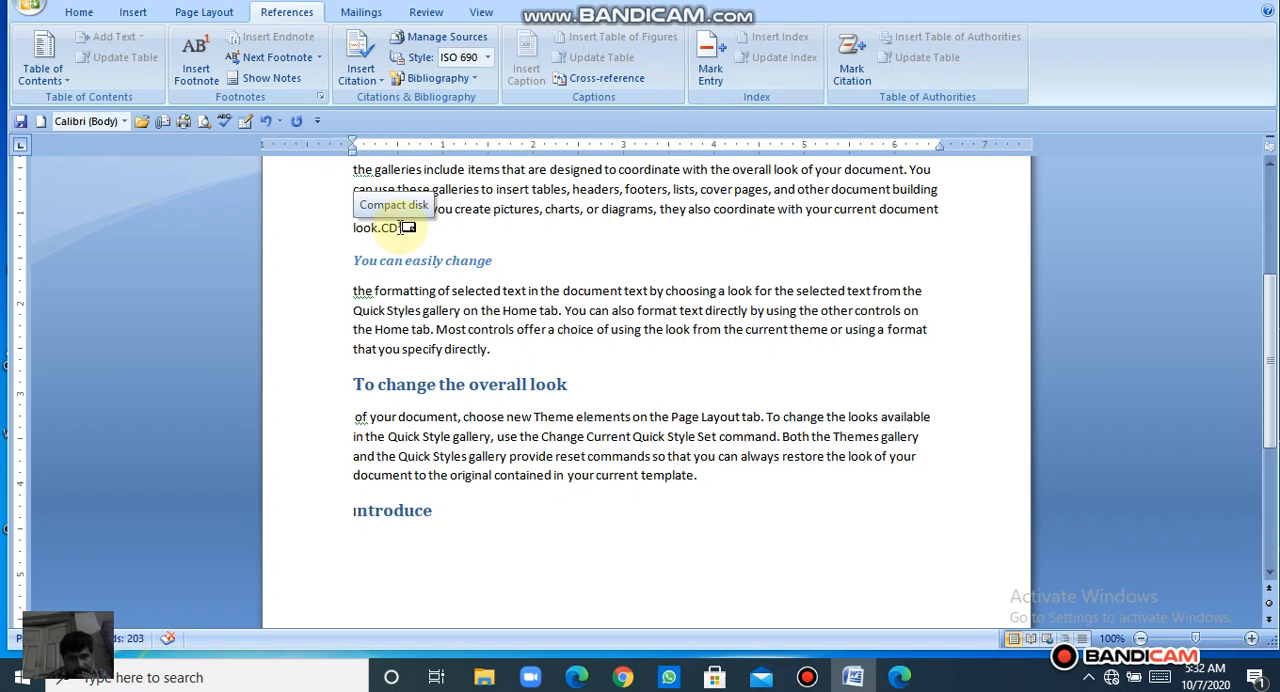
{"action": "left_click", "coordinate": [1251, 638]}
{"action": "left_click", "coordinate": [1251, 638]}
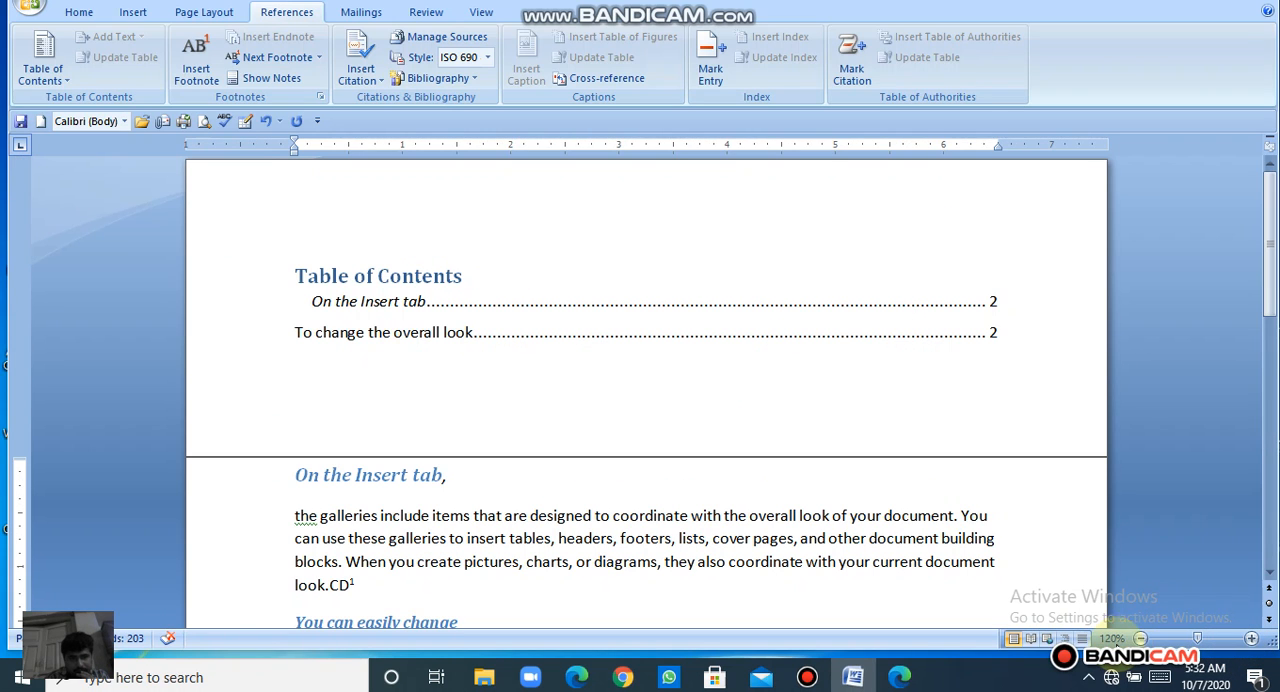
{"action": "left_click_drag", "start_coordinate": [1270, 271], "coordinate": [1262, 320]}
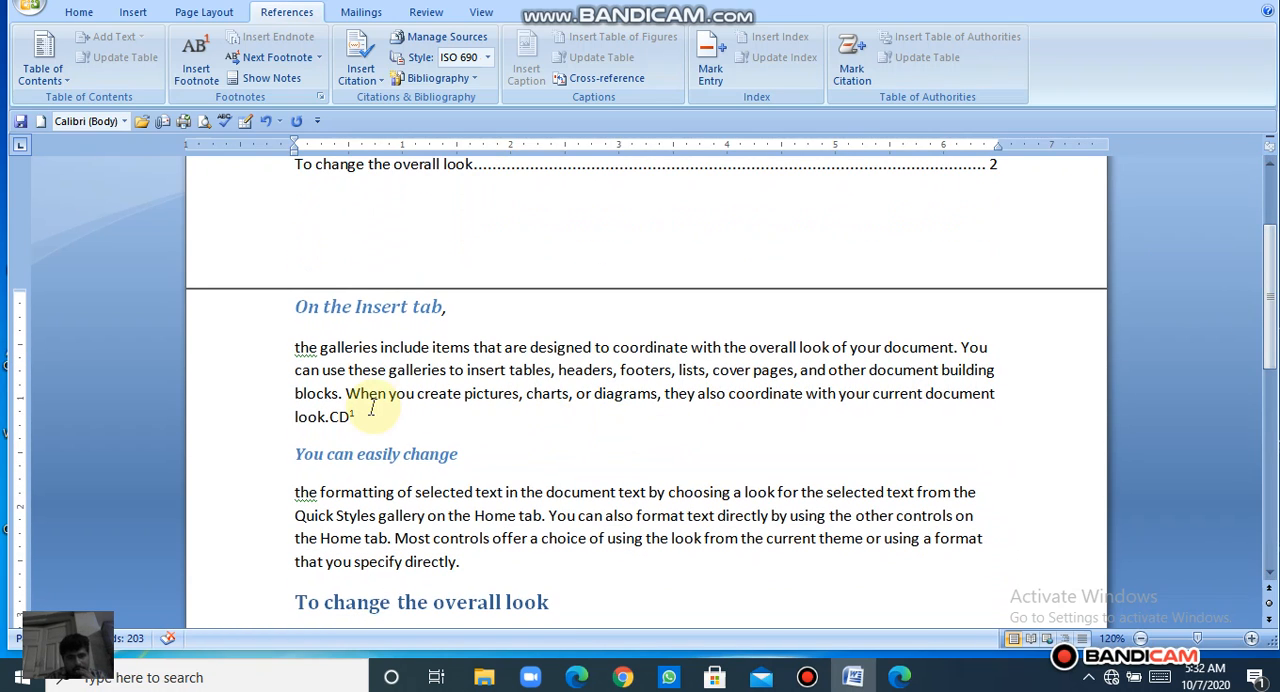
{"action": "mouse_move", "coordinate": [356, 419]}
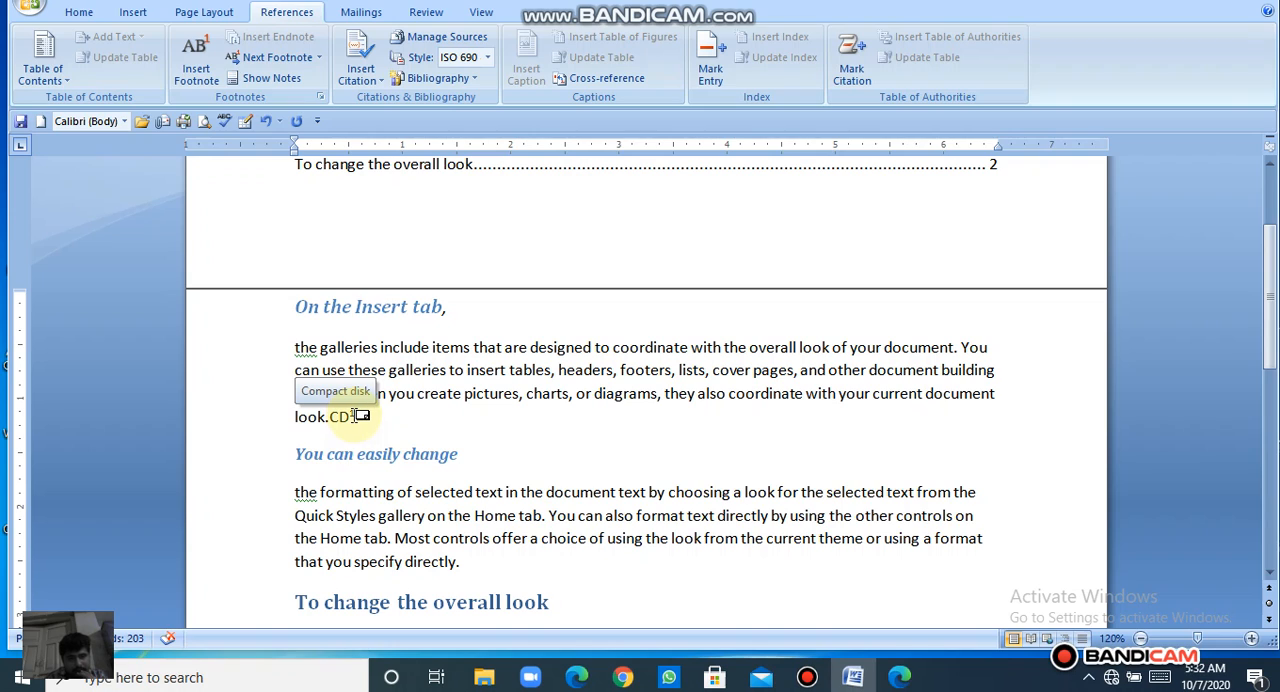
{"action": "double_click", "coordinate": [356, 417]}
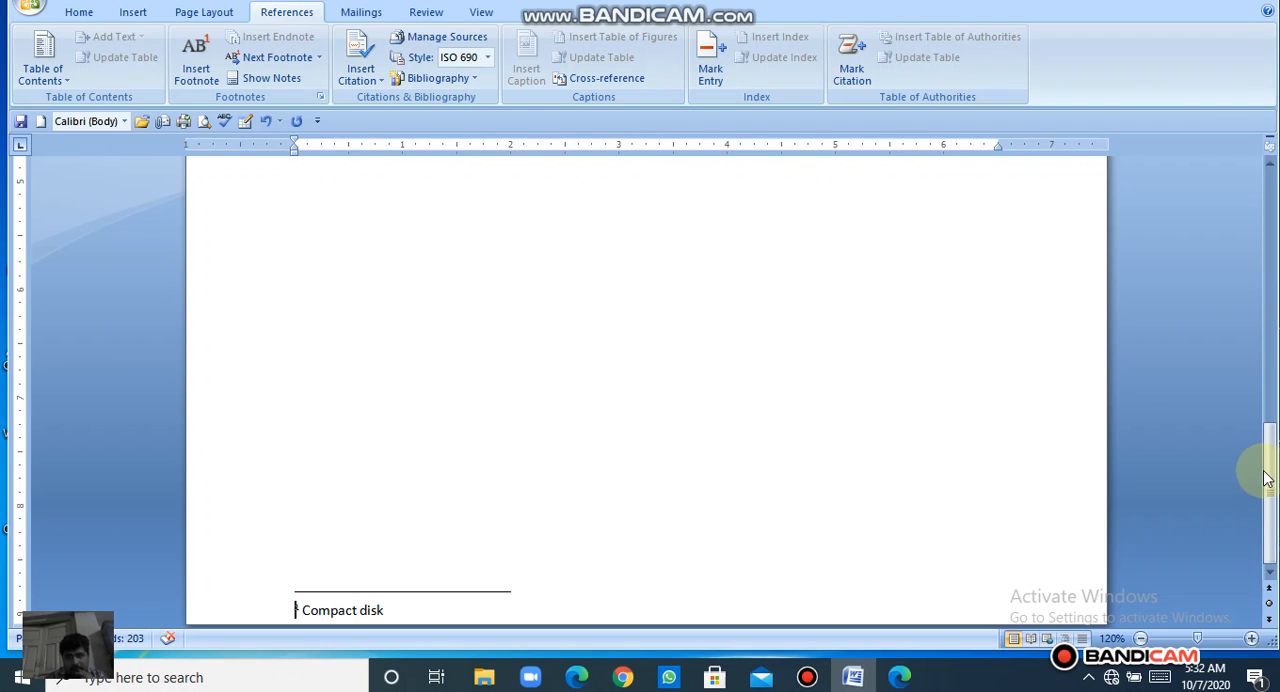
Step: Insert an endnote at the end of the "On the Insert tab," heading
{"action": "left_click_drag", "start_coordinate": [1273, 483], "coordinate": [1272, 242]}
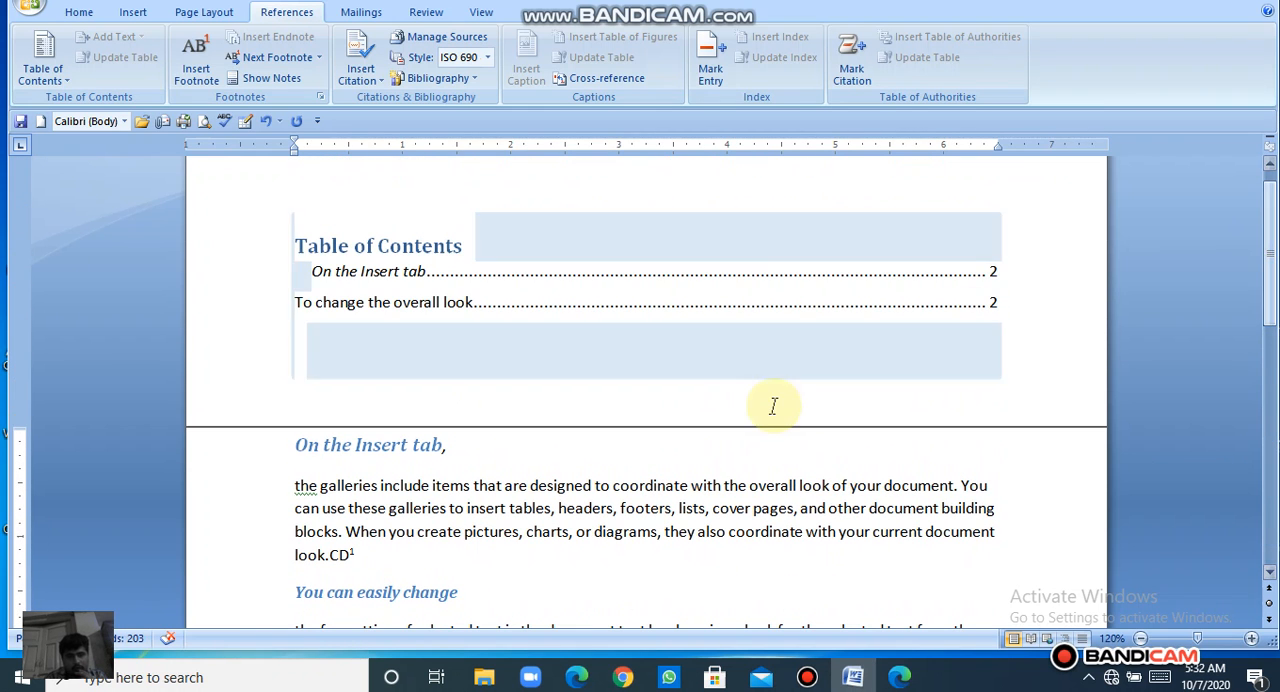
{"action": "left_click", "coordinate": [479, 493]}
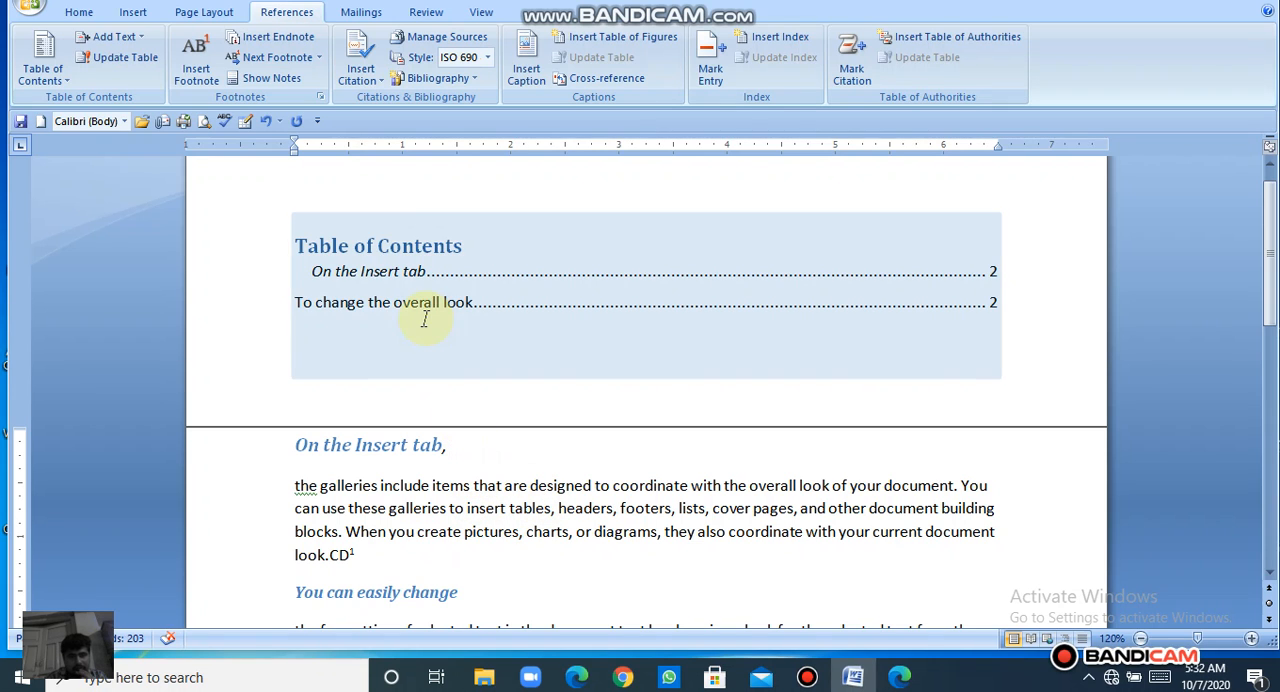
{"action": "left_click", "coordinate": [262, 40]}
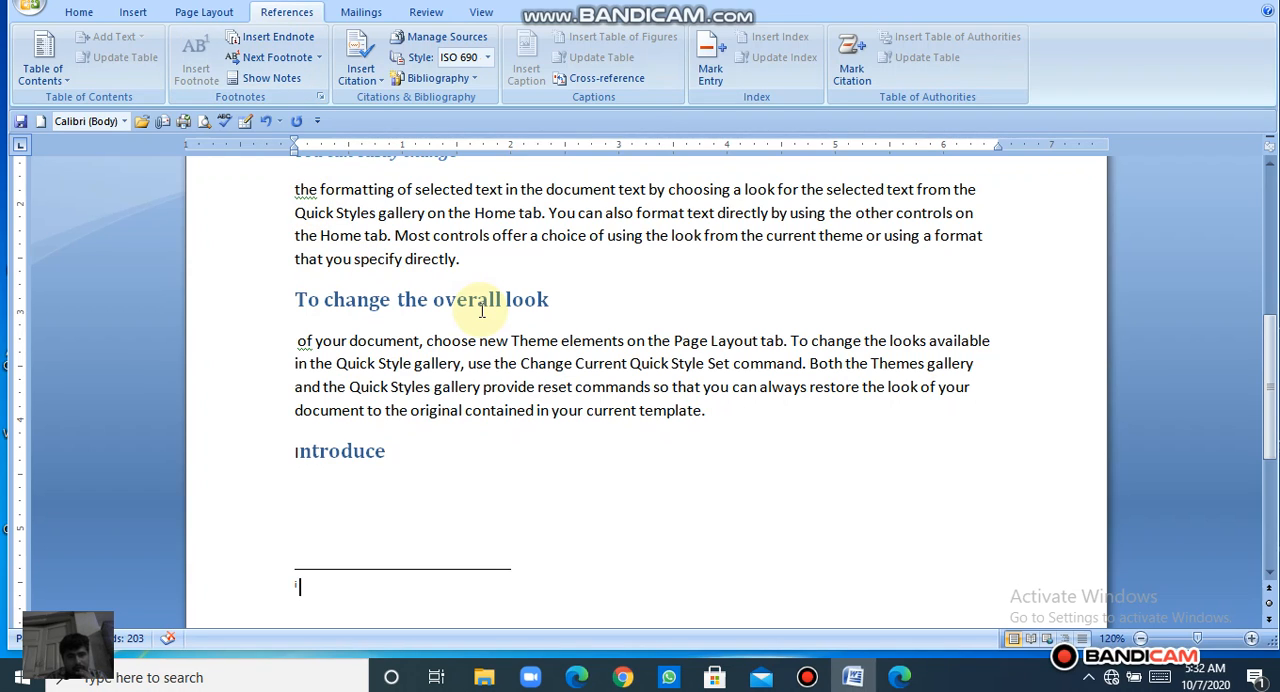
Step: Add "CBD" at the end of the paragraph under "You can easily change" and attach an endnote reading "Blue"
{"action": "left_click", "coordinate": [458, 259]}
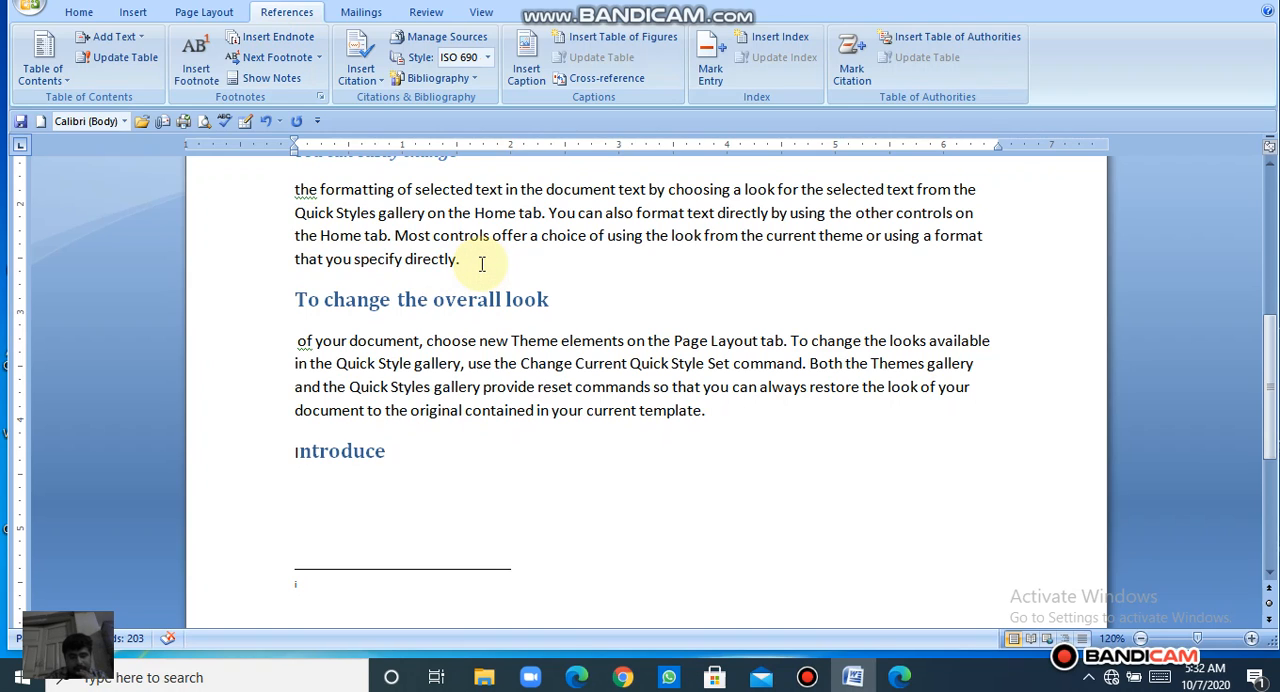
{"action": "type", "text": "CBD"}
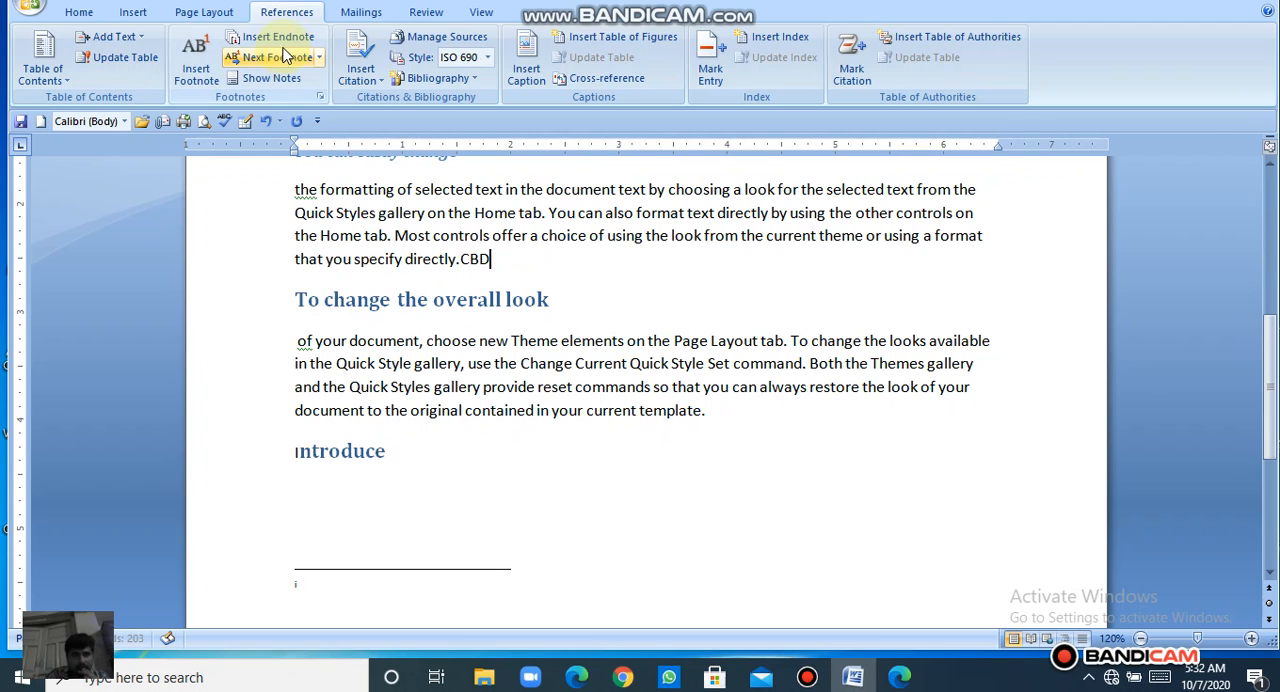
{"action": "left_click", "coordinate": [278, 38]}
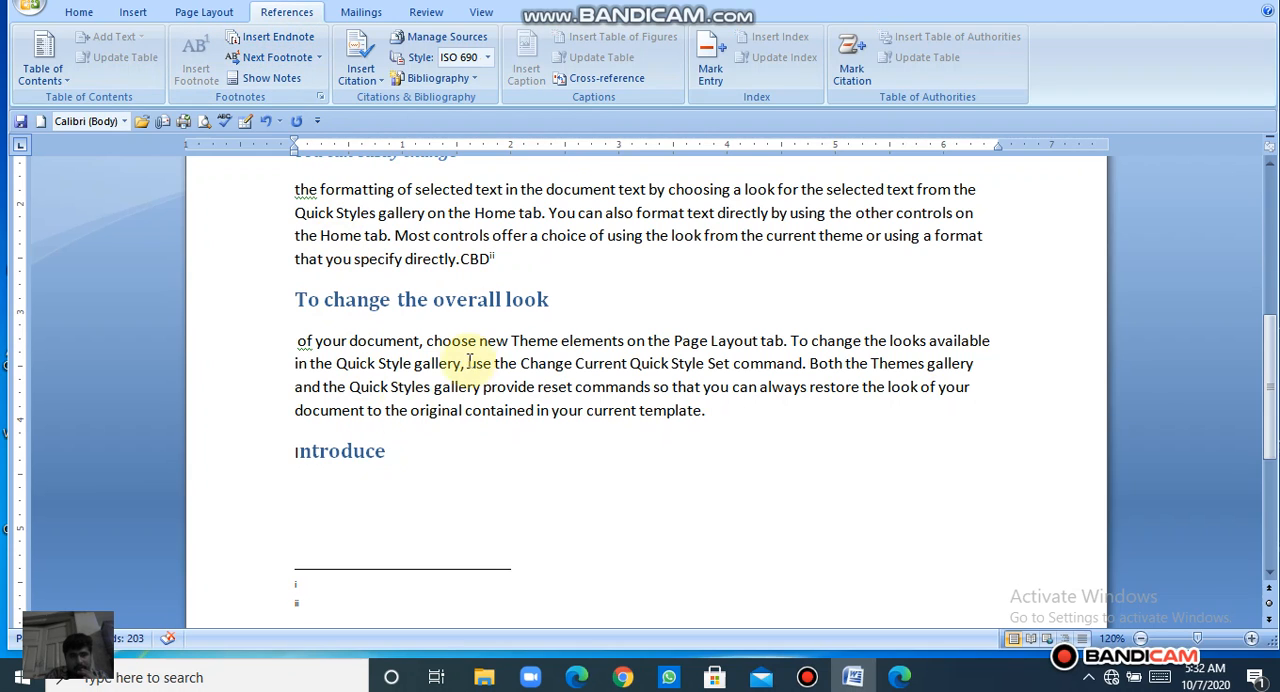
{"action": "mouse_move", "coordinate": [494, 261]}
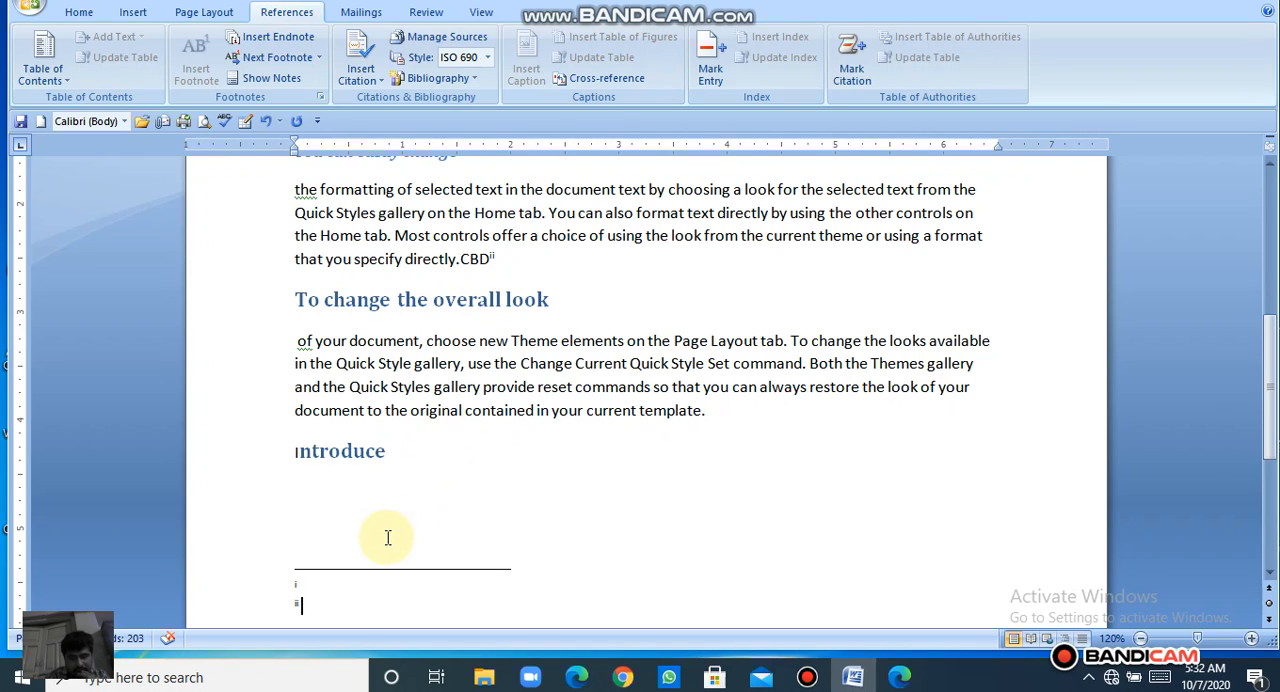
{"action": "type", "text": "b"}
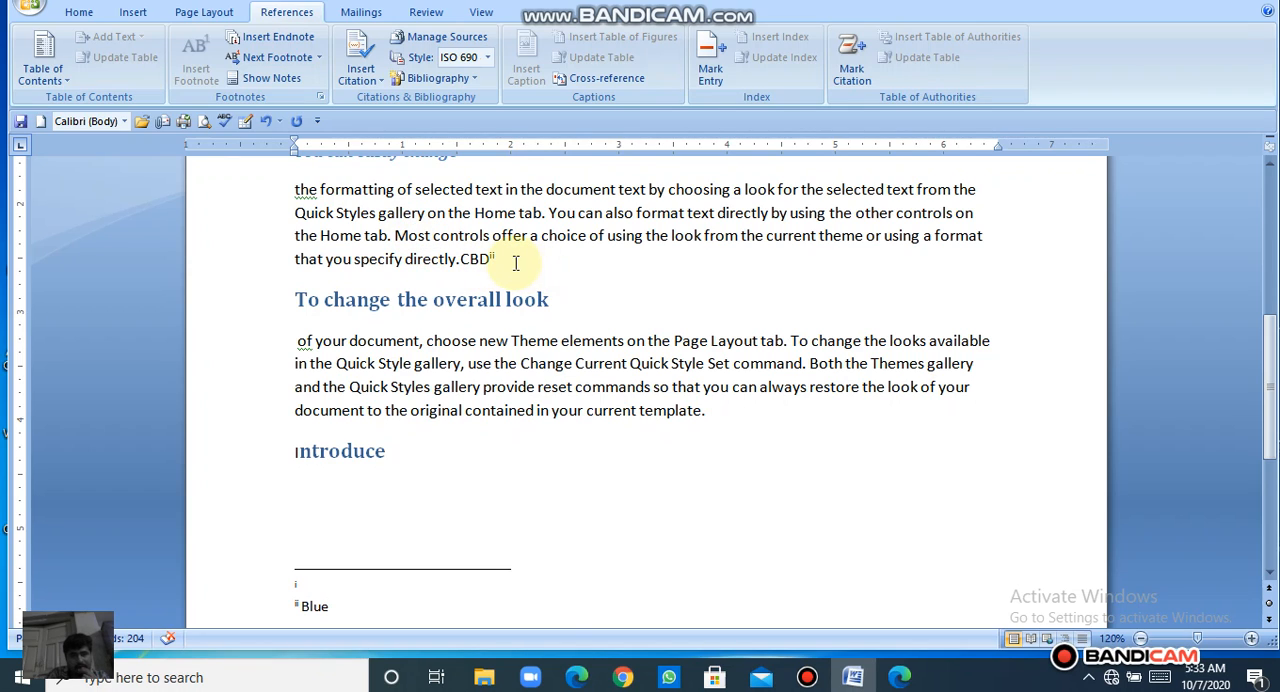
Step: Show the document's notes and go to the footnote area
{"action": "left_click", "coordinate": [301, 69]}
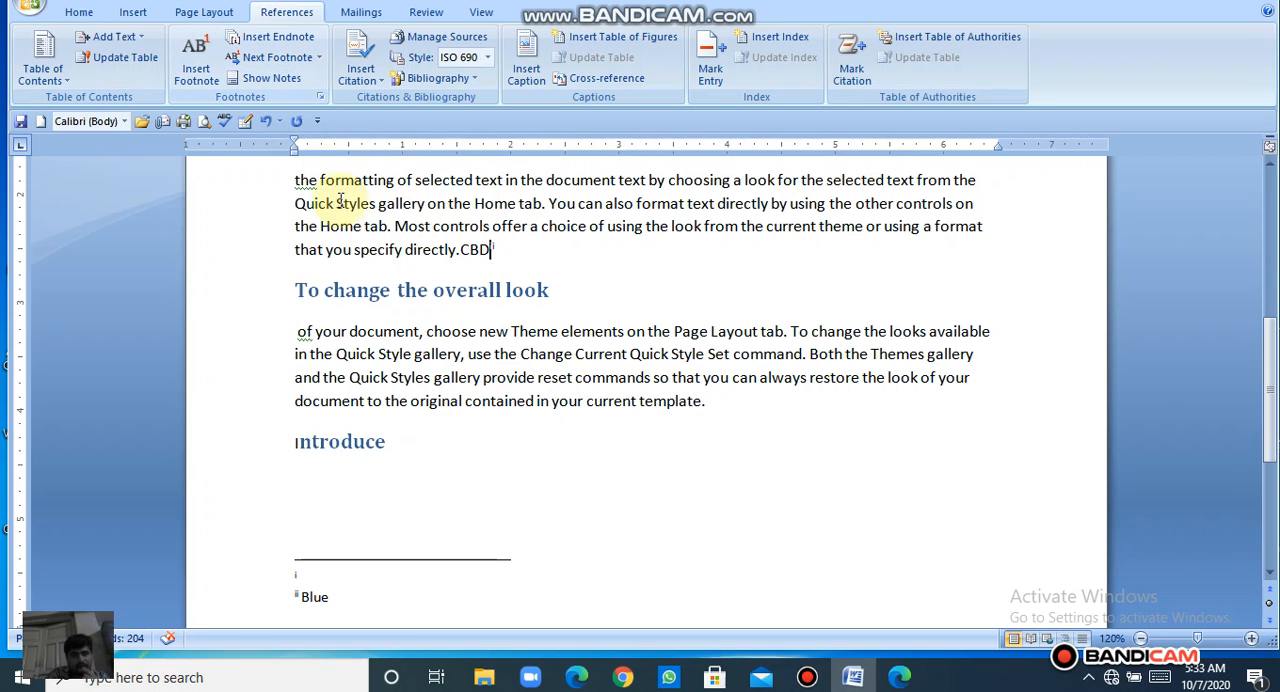
{"action": "left_click", "coordinate": [284, 90]}
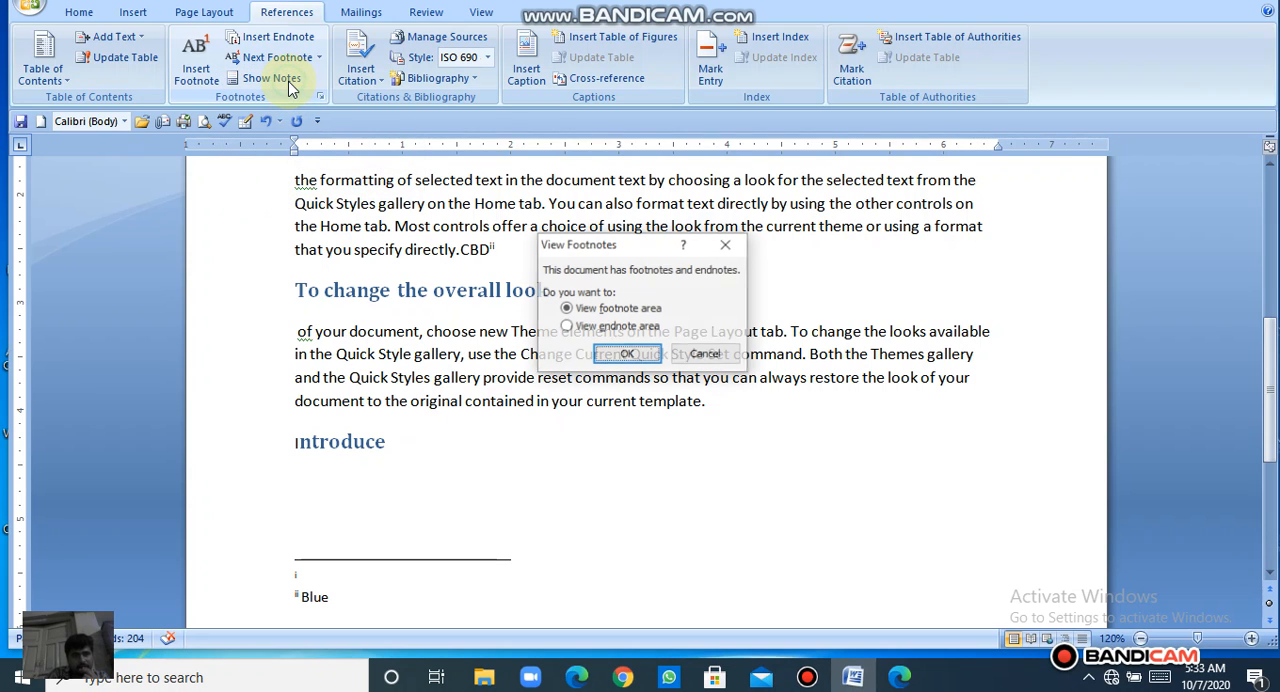
{"action": "left_click", "coordinate": [643, 358]}
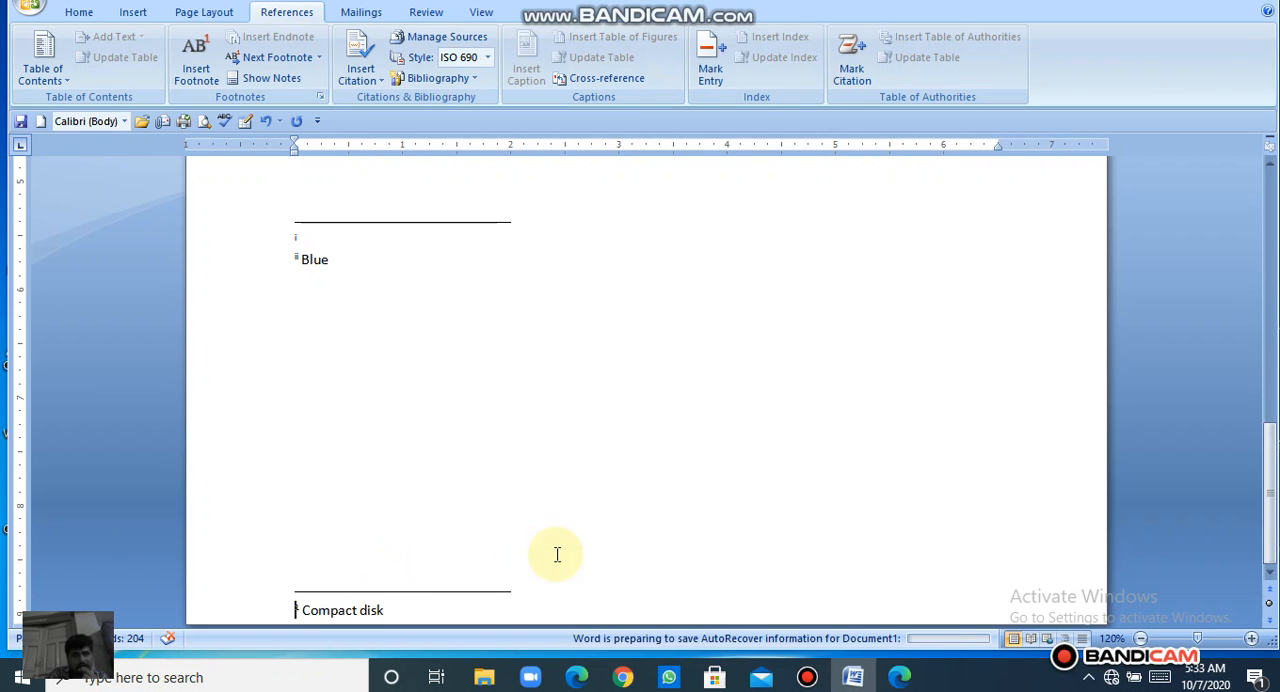
Step: Set the footnote location to Below text and the number format to i, ii, iii
{"action": "left_click", "coordinate": [320, 97]}
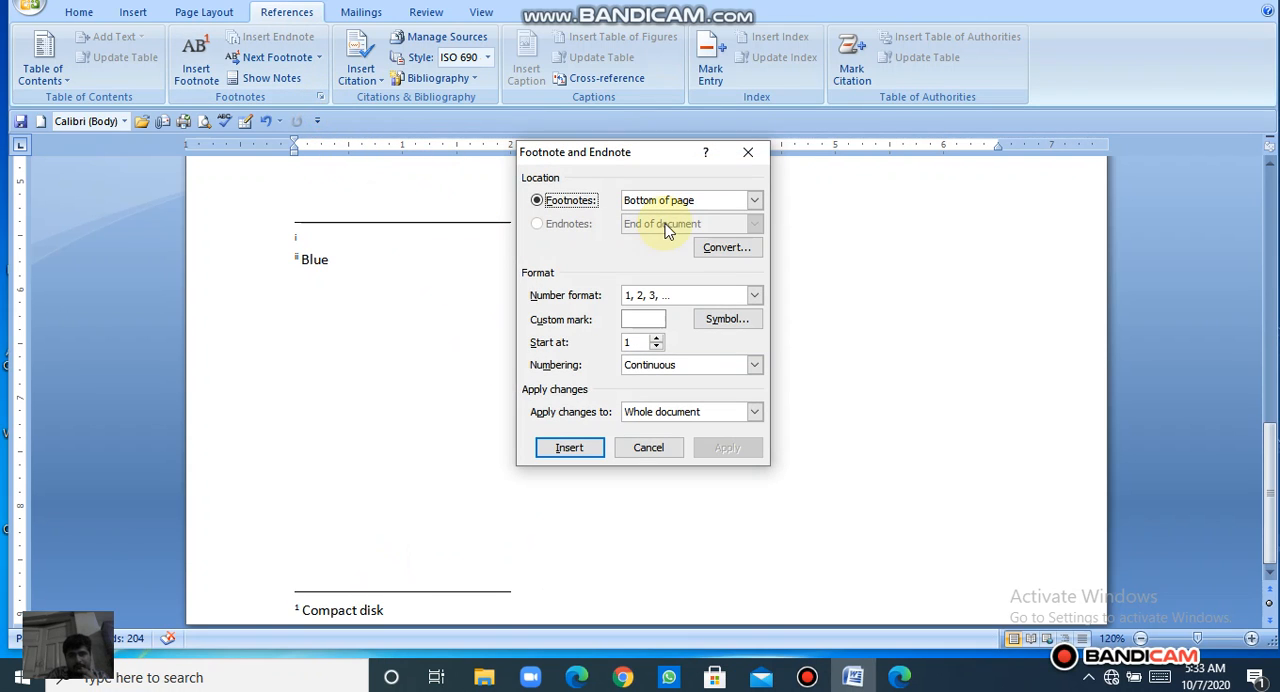
{"action": "left_click", "coordinate": [754, 200]}
{"action": "left_click", "coordinate": [700, 230]}
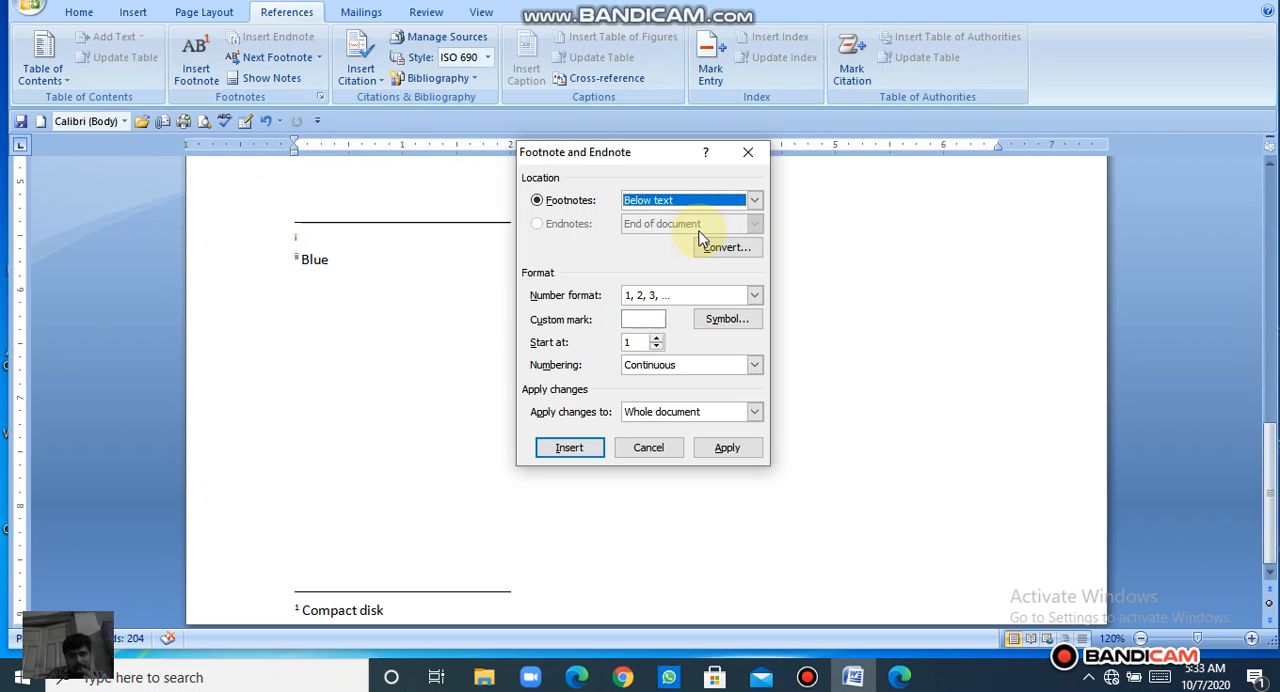
{"action": "left_click", "coordinate": [683, 302]}
{"action": "left_click", "coordinate": [684, 306]}
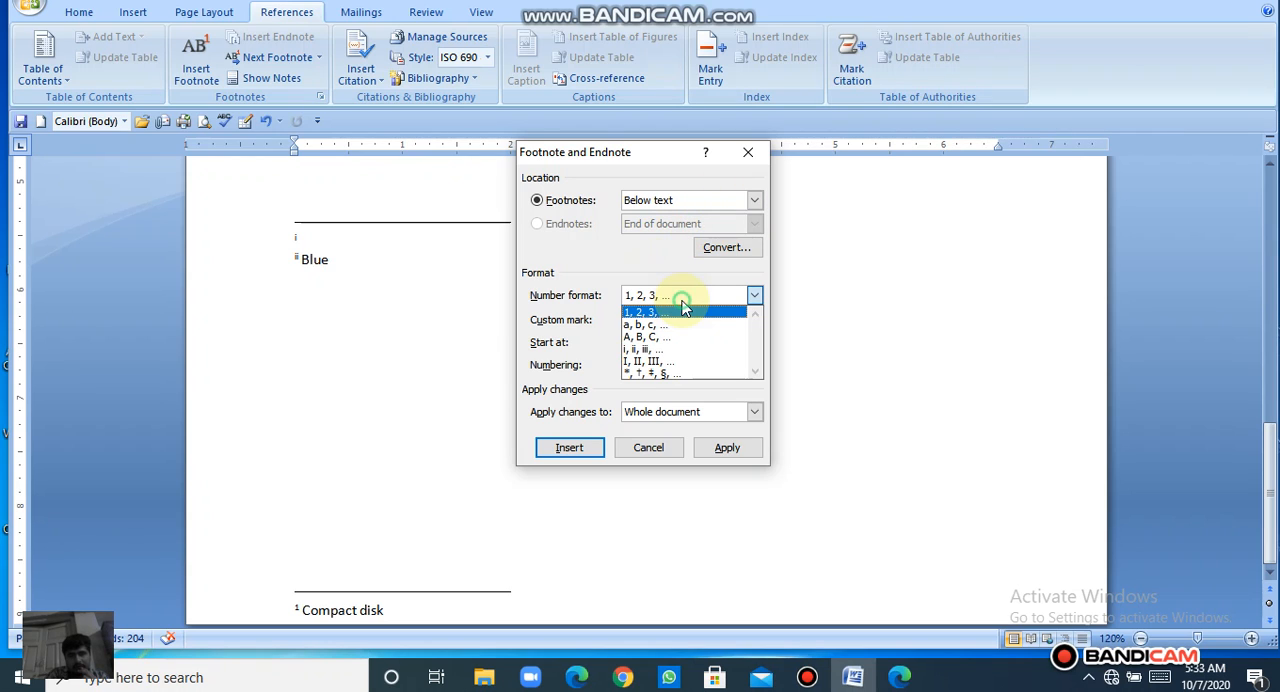
{"action": "left_click", "coordinate": [661, 349]}
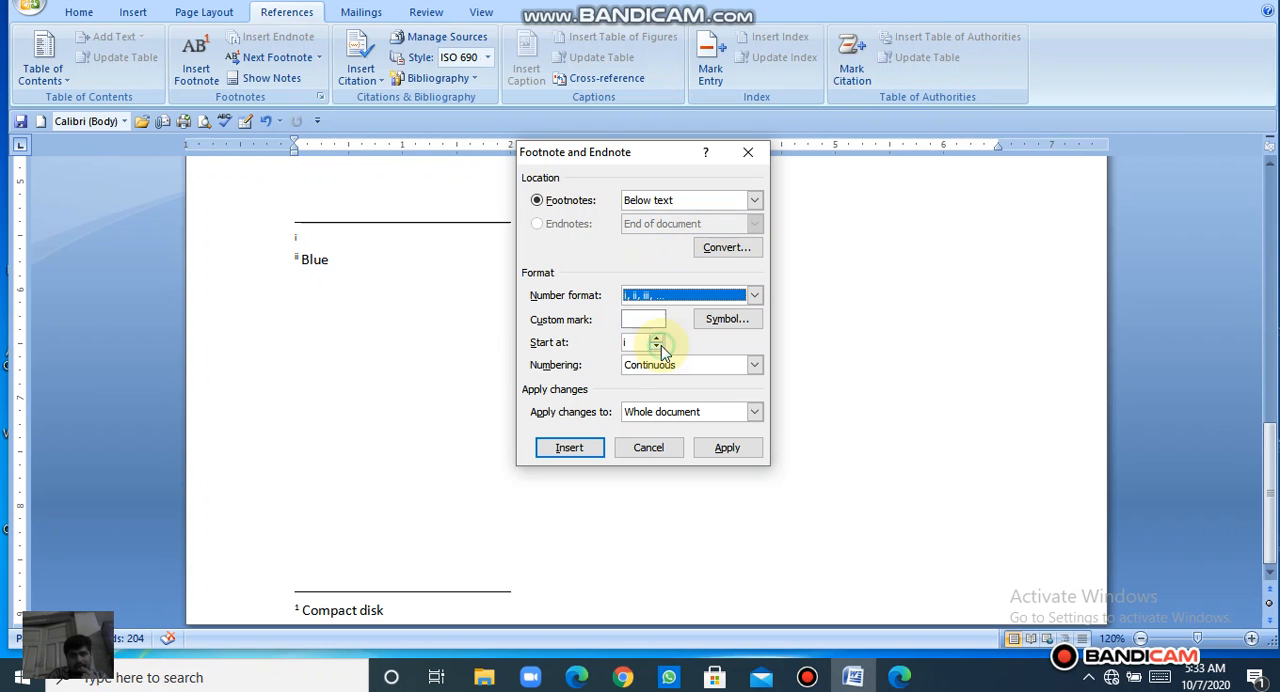
Step: Pick the bullet symbol with character code 00B7 as the custom mark and apply the footnote changes to the whole document
{"action": "left_click", "coordinate": [712, 320]}
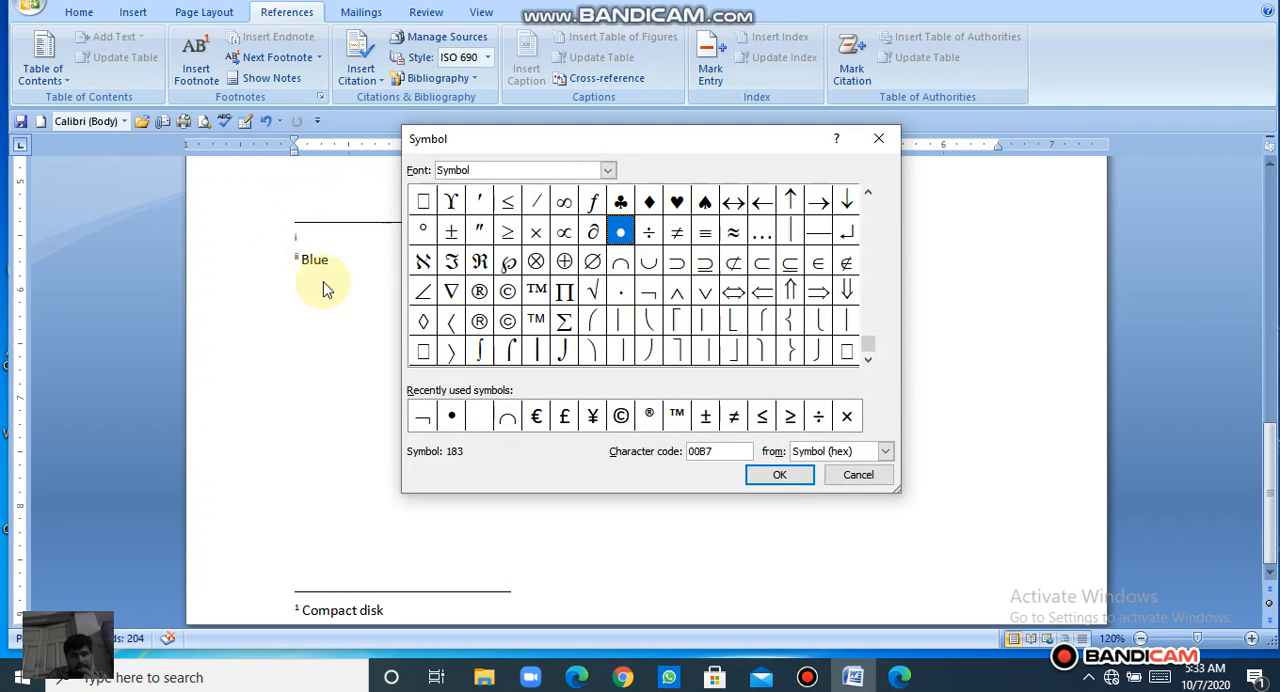
{"action": "left_click", "coordinate": [789, 478]}
{"action": "left_click", "coordinate": [729, 450]}
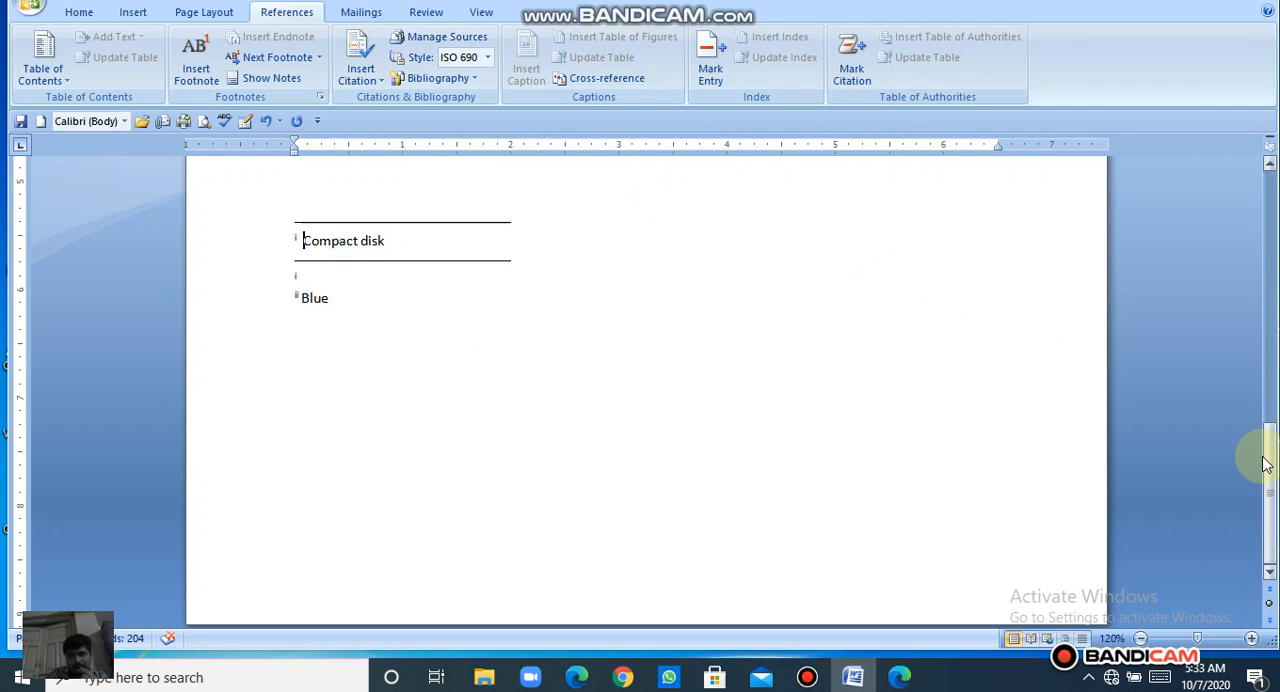
Step: Delete the entire content of the document, including the table of contents and notes
{"action": "left_click_drag", "start_coordinate": [1265, 463], "coordinate": [1205, 203]}
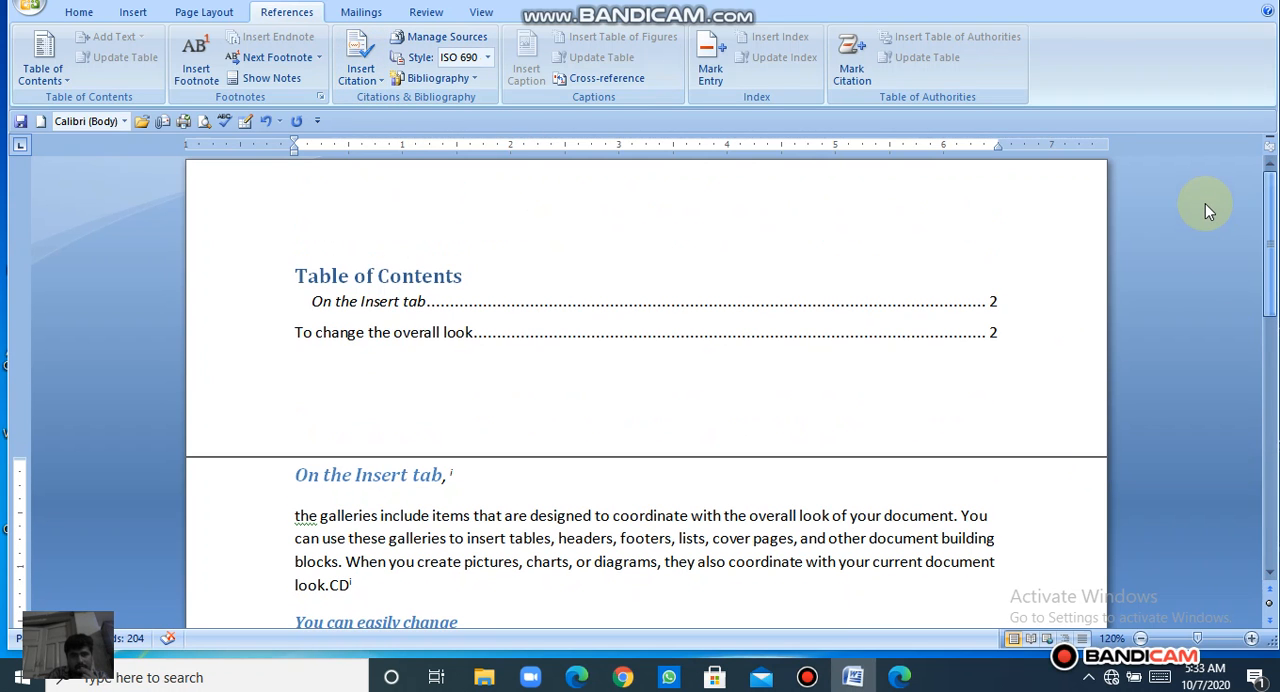
{"action": "left_click", "coordinate": [660, 543]}
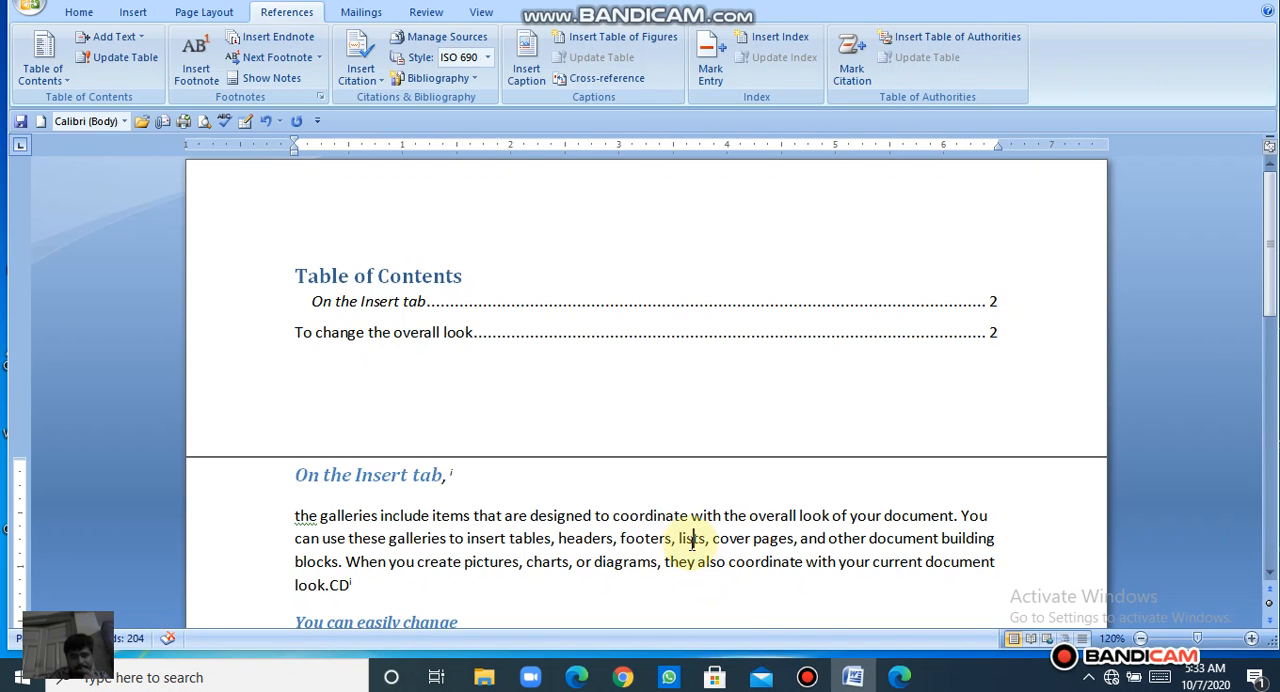
{"action": "key", "text": "ctrl+a"}
{"action": "key", "text": "Delete"}
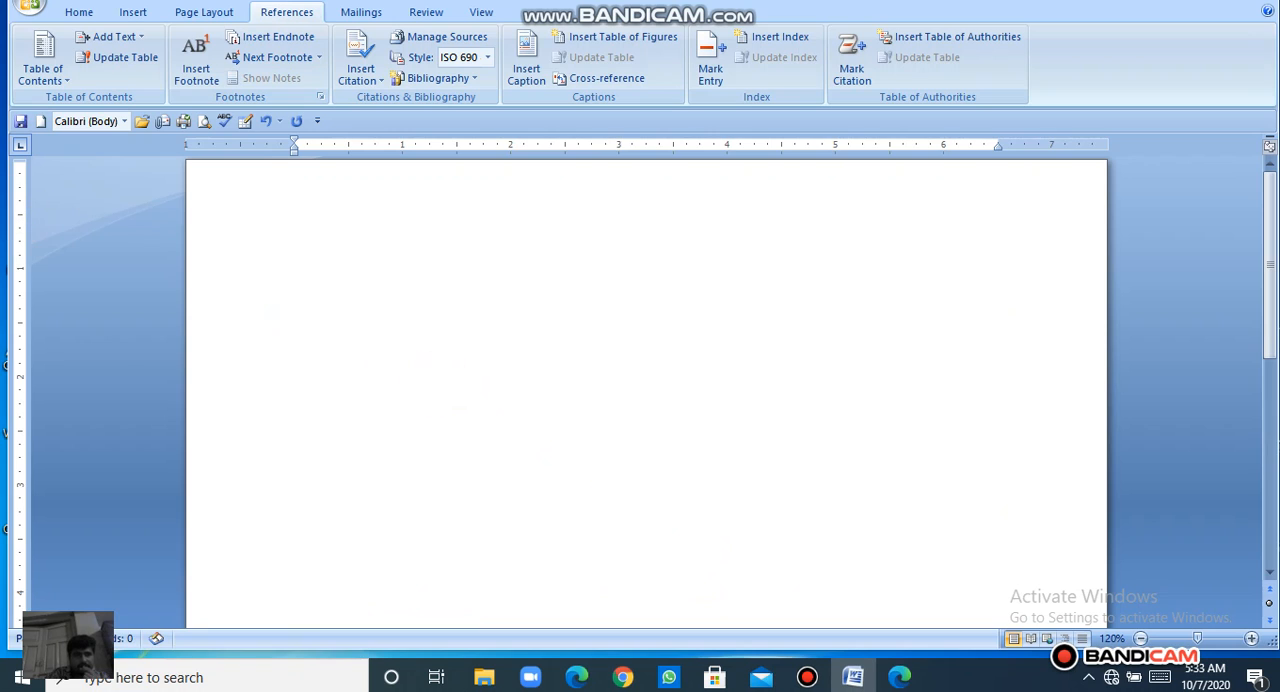
Step: Search the clip art for "computer" and insert the black-and-white floppy disks picture
{"action": "left_click", "coordinate": [132, 12]}
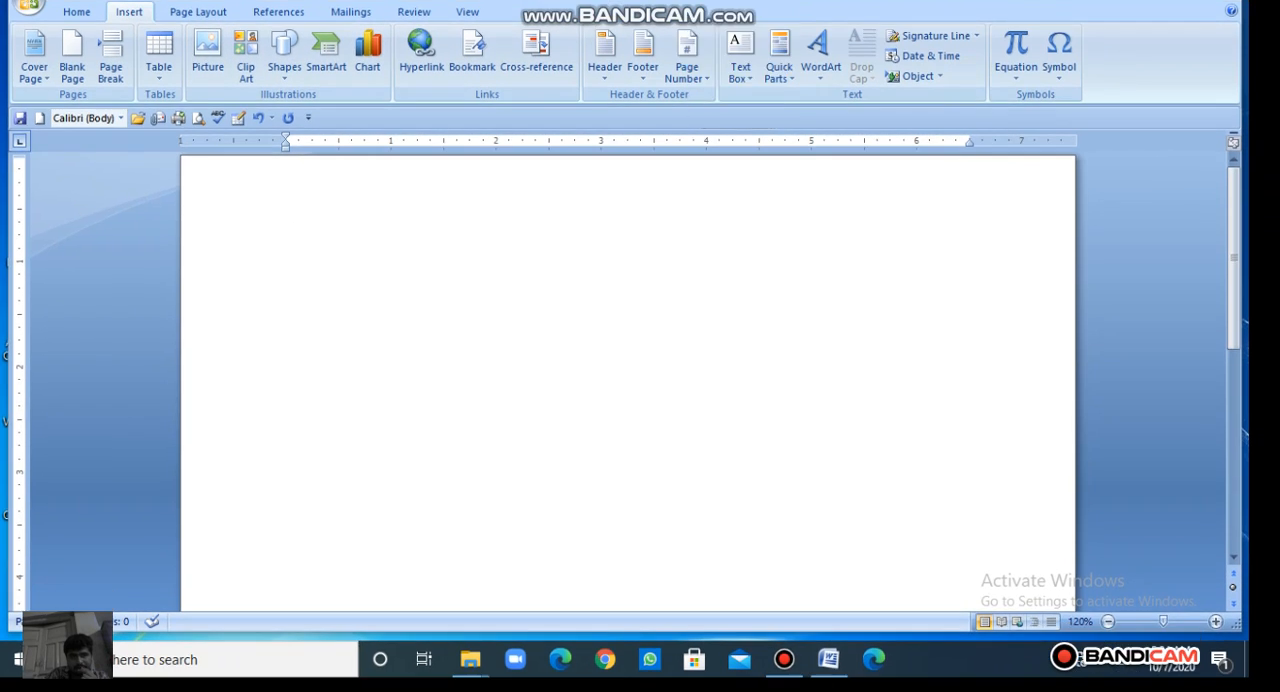
{"action": "left_click", "coordinate": [241, 66]}
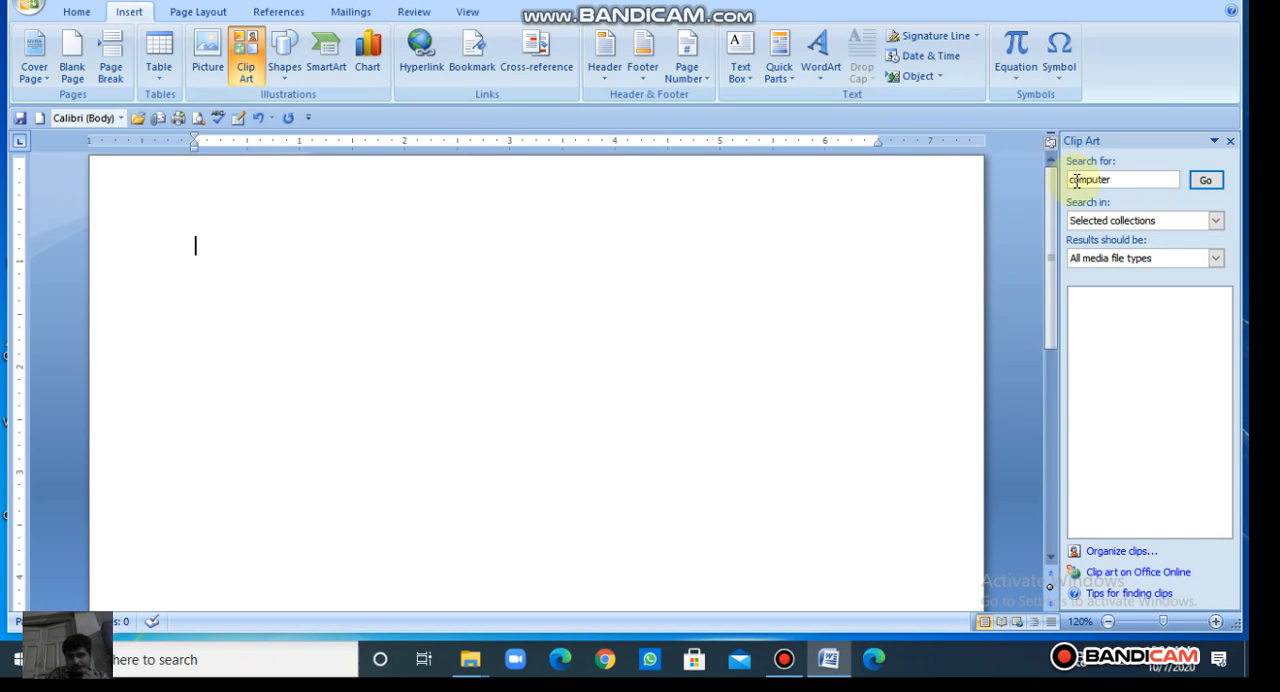
{"action": "left_click", "coordinate": [1206, 186]}
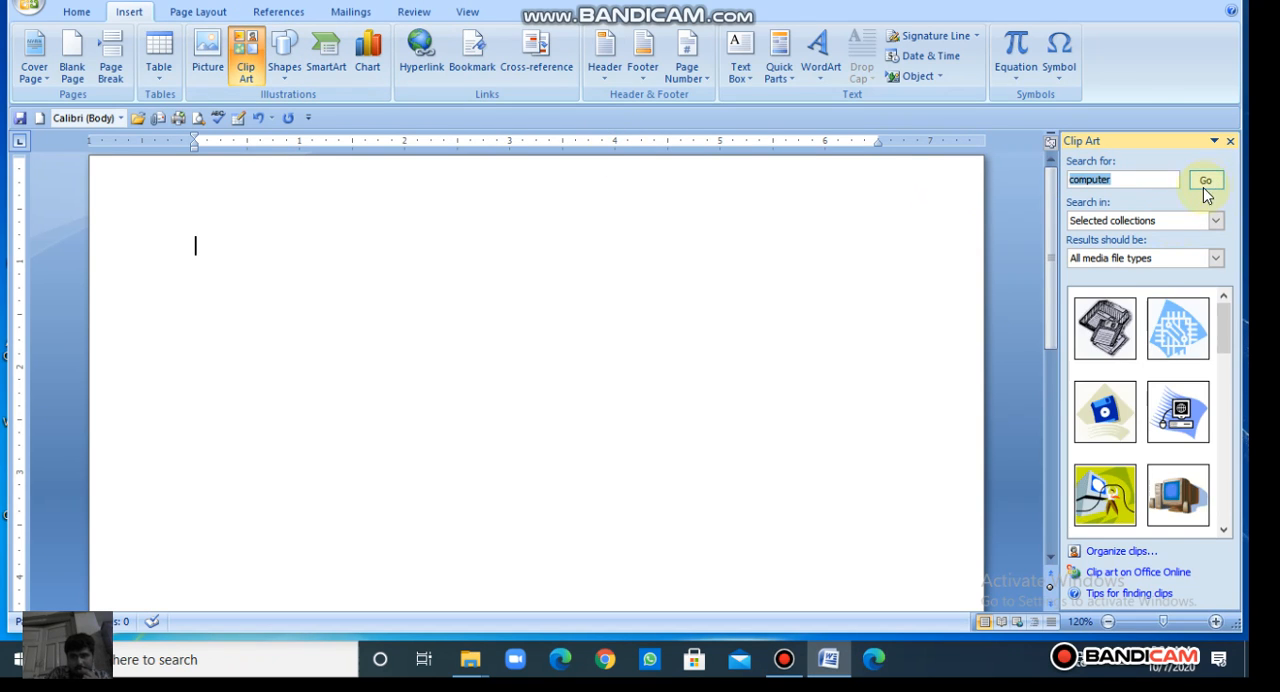
{"action": "left_click", "coordinate": [1095, 335]}
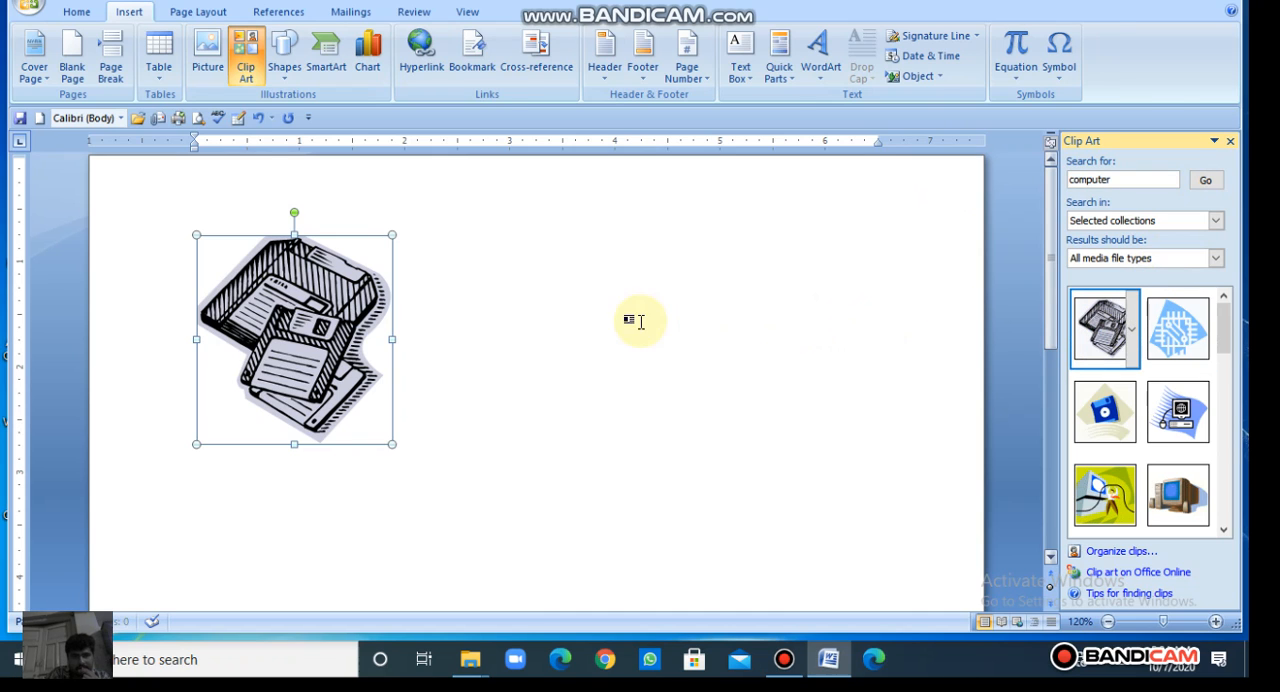
Step: Change the floppy disks picture's text wrapping so it floats, and move it slightly inside the left margin near the page's upper edge
{"action": "double_click", "coordinate": [327, 319]}
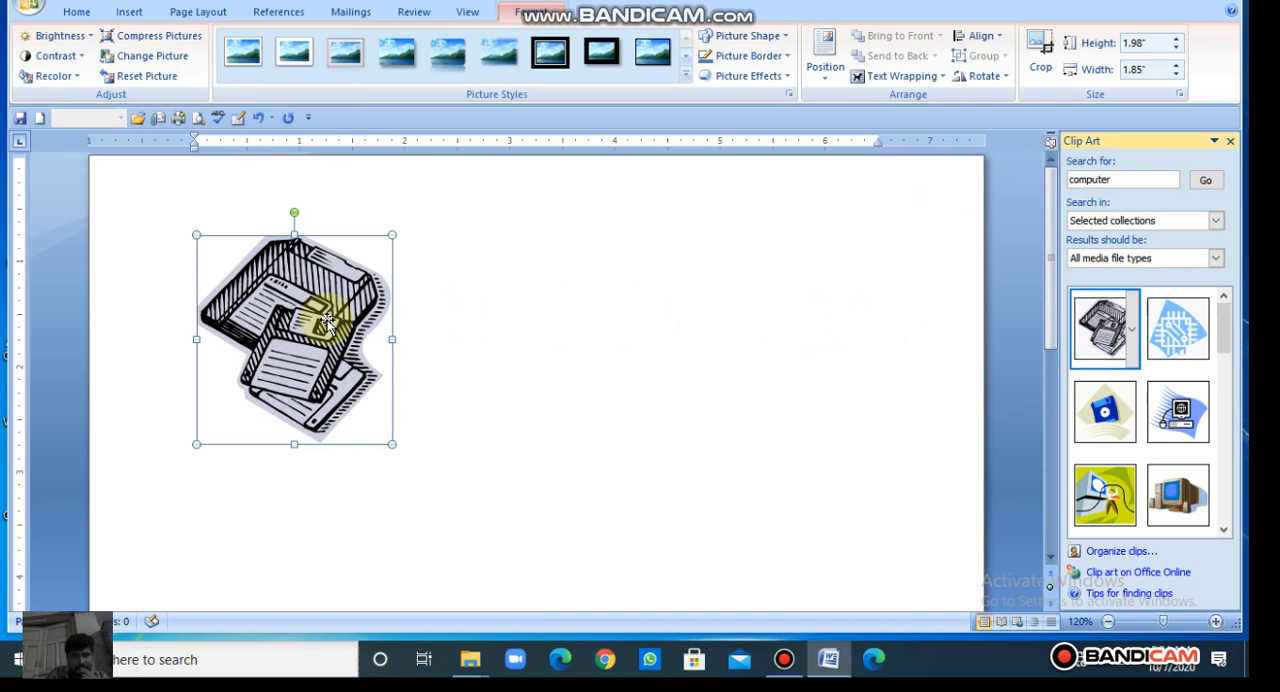
{"action": "left_click", "coordinate": [883, 77]}
{"action": "left_click", "coordinate": [895, 138]}
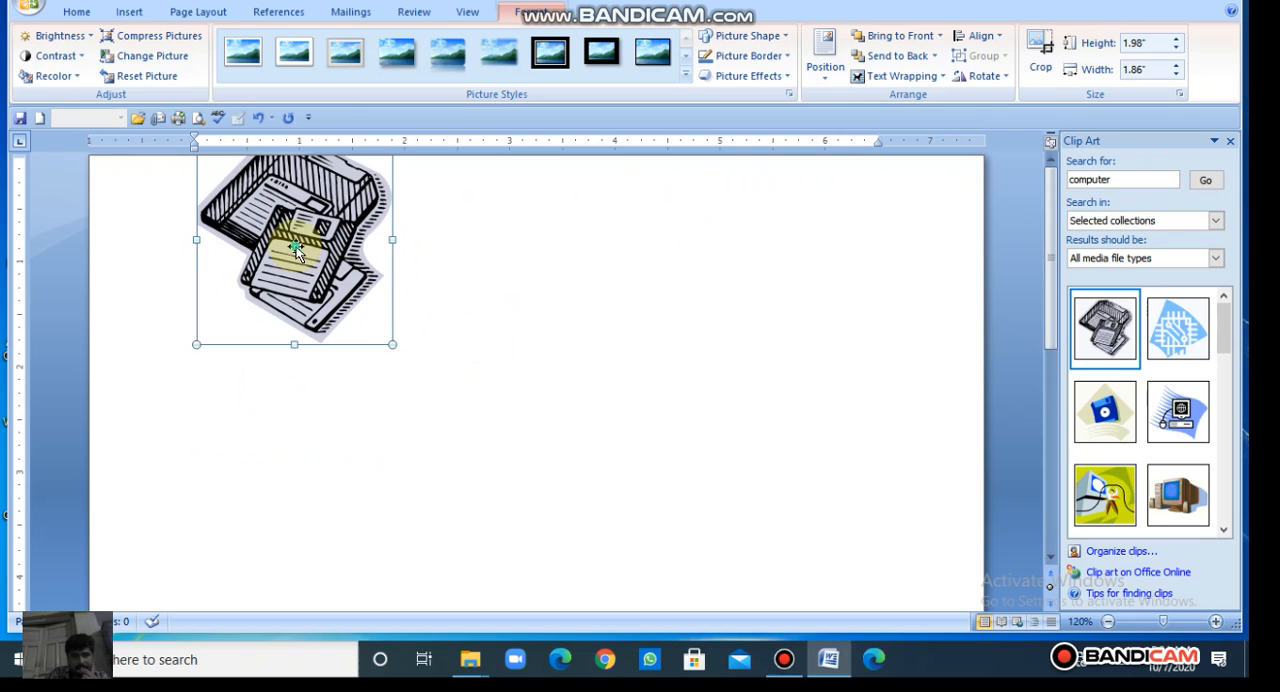
{"action": "left_click_drag", "start_coordinate": [296, 250], "coordinate": [321, 282]}
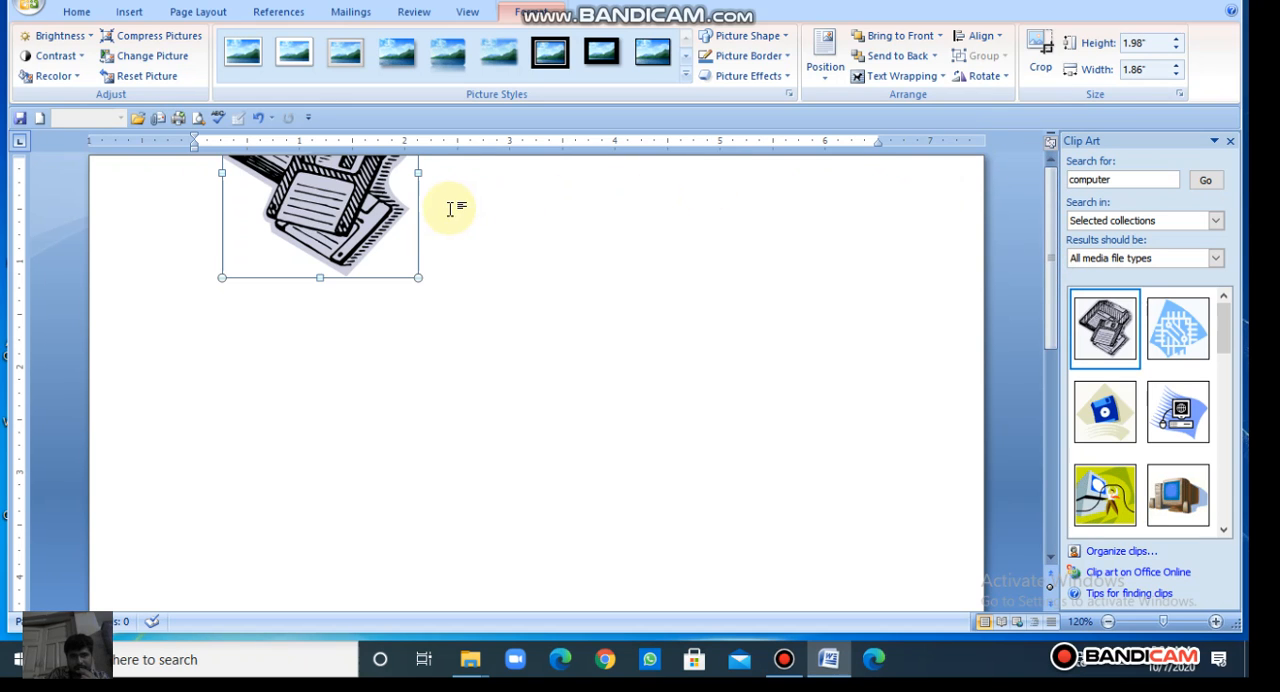
{"action": "left_click_drag", "start_coordinate": [374, 195], "coordinate": [402, 326]}
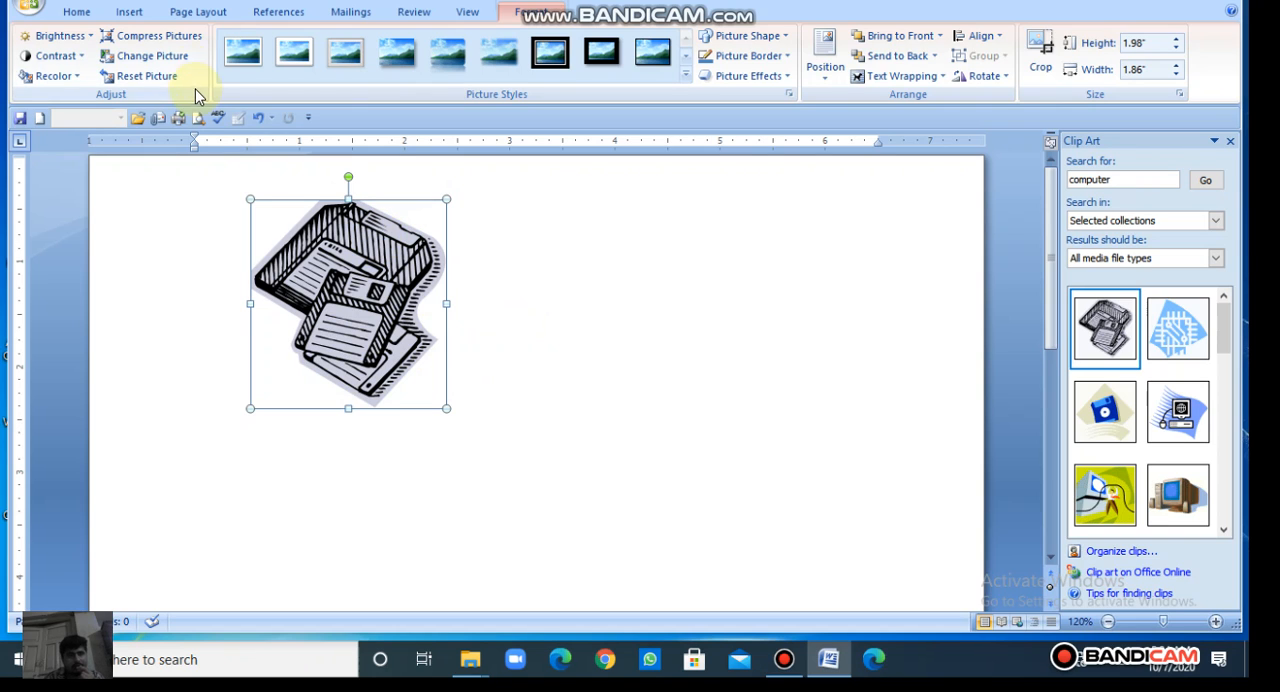
Step: Insert the caption "Figure 1" below the floppy disks picture, using the Figure label
{"action": "left_click", "coordinate": [288, 11]}
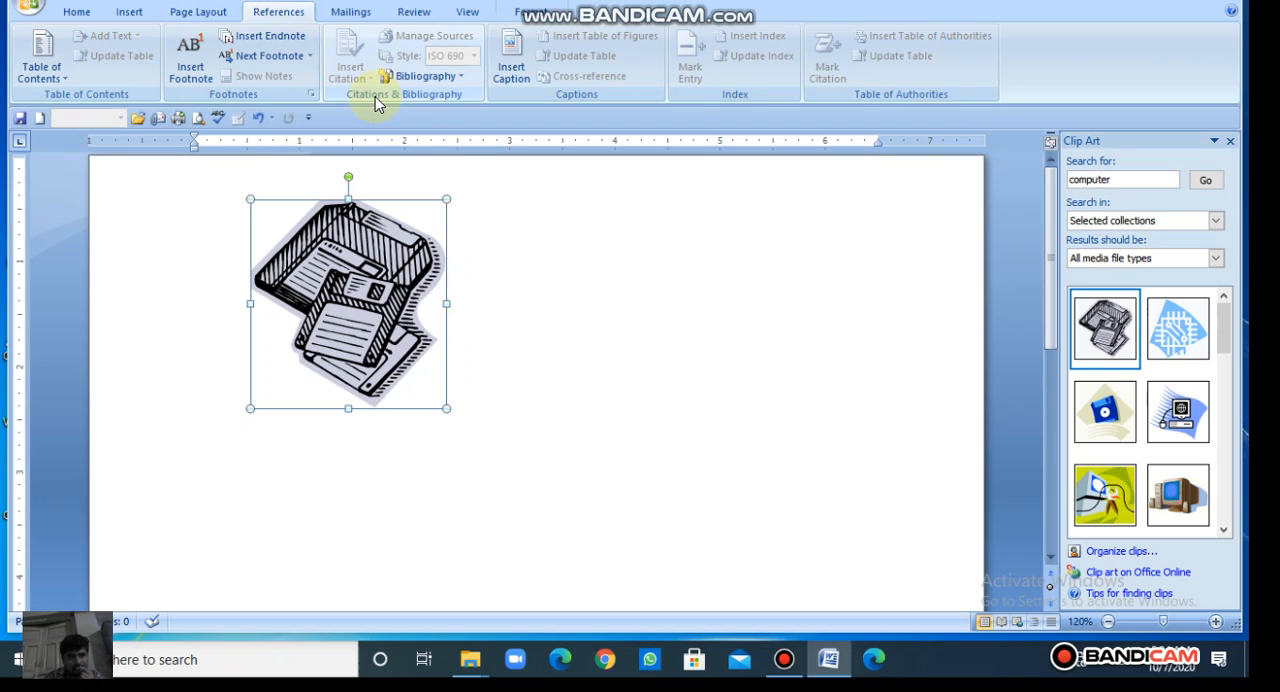
{"action": "left_click", "coordinate": [554, 333]}
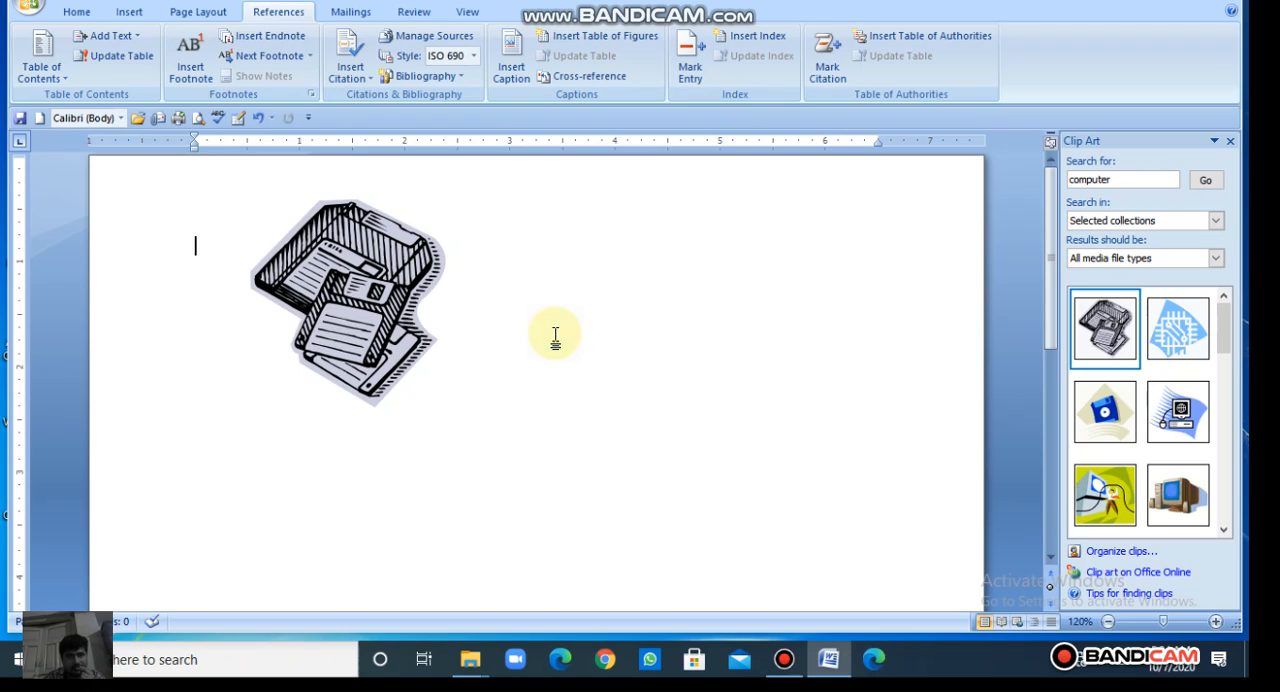
{"action": "left_click", "coordinate": [390, 315]}
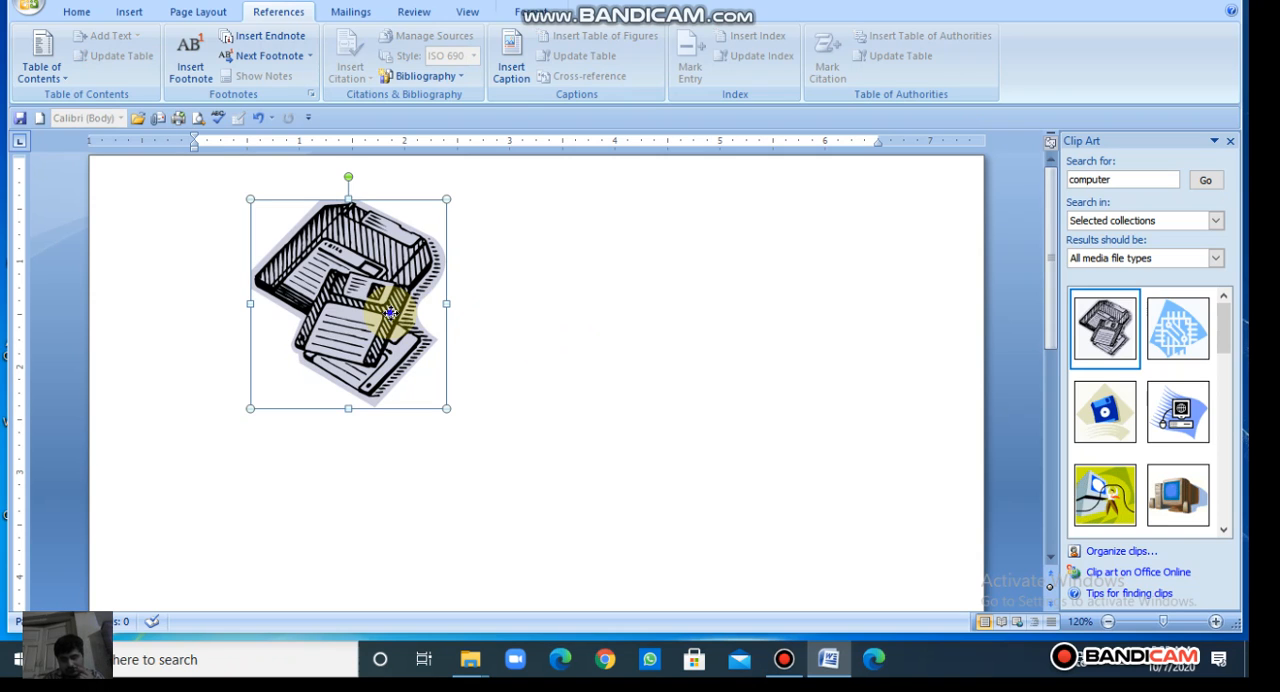
{"action": "right_click", "coordinate": [390, 313]}
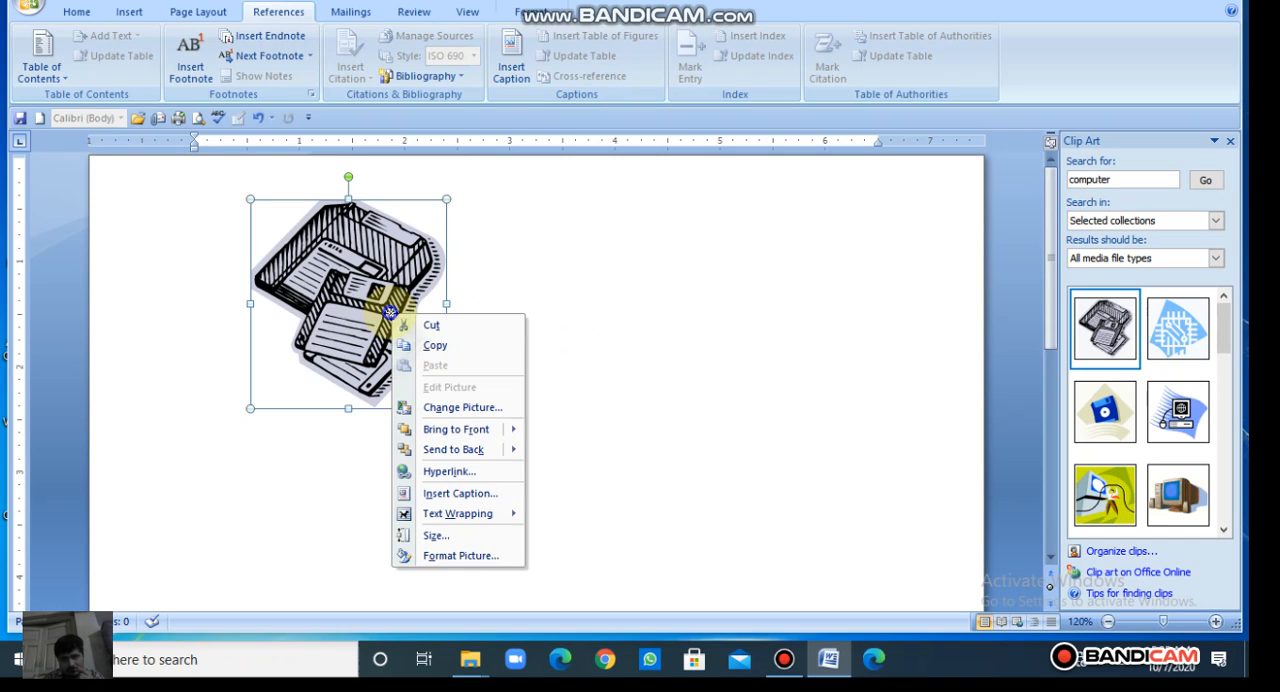
{"action": "left_click", "coordinate": [449, 494]}
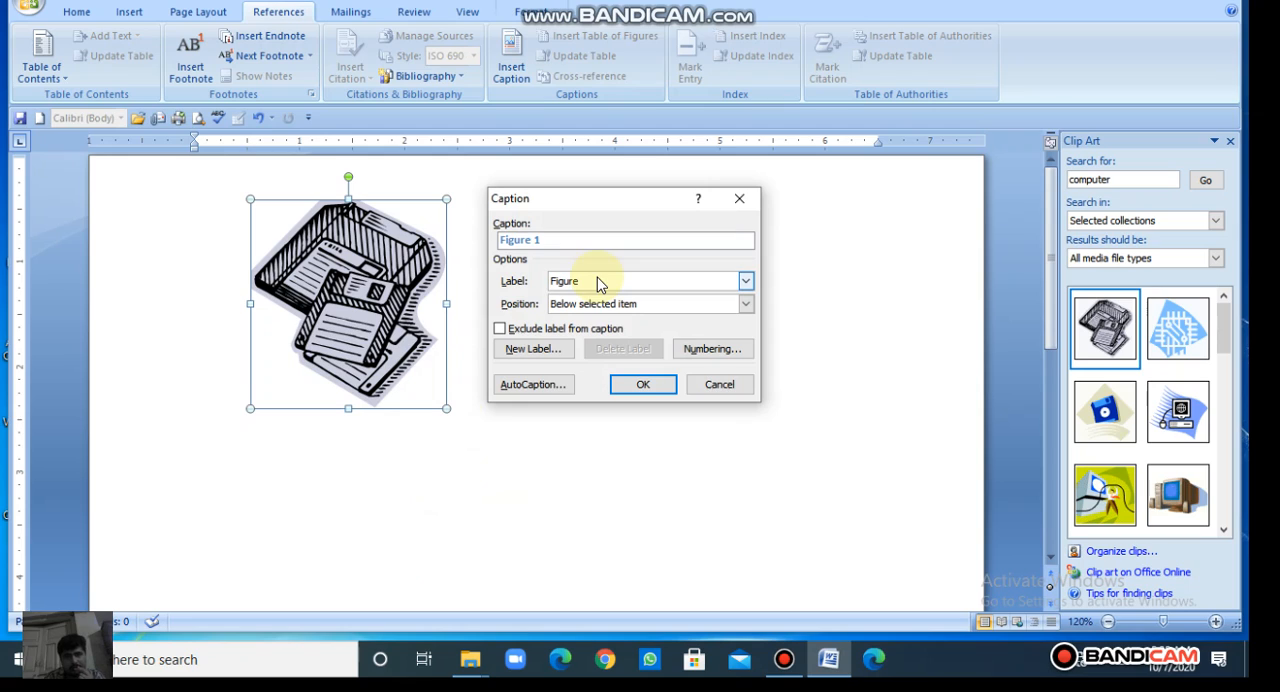
{"action": "left_click", "coordinate": [539, 244]}
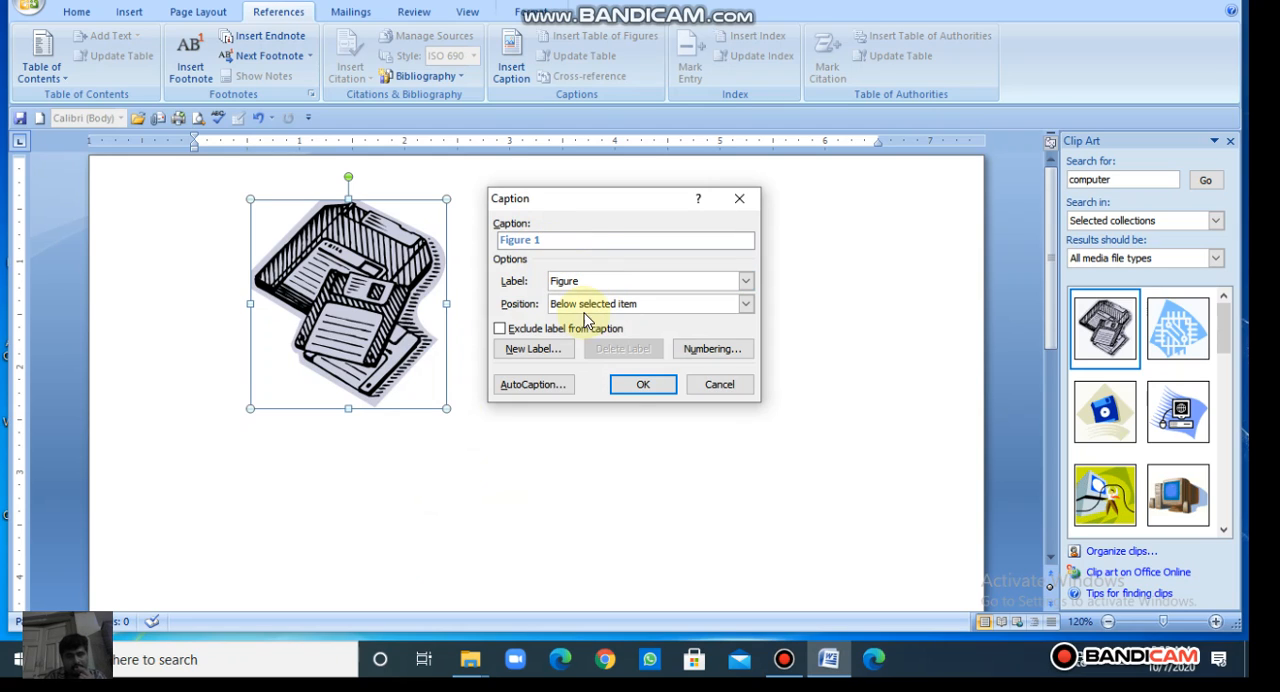
{"action": "left_click", "coordinate": [638, 386]}
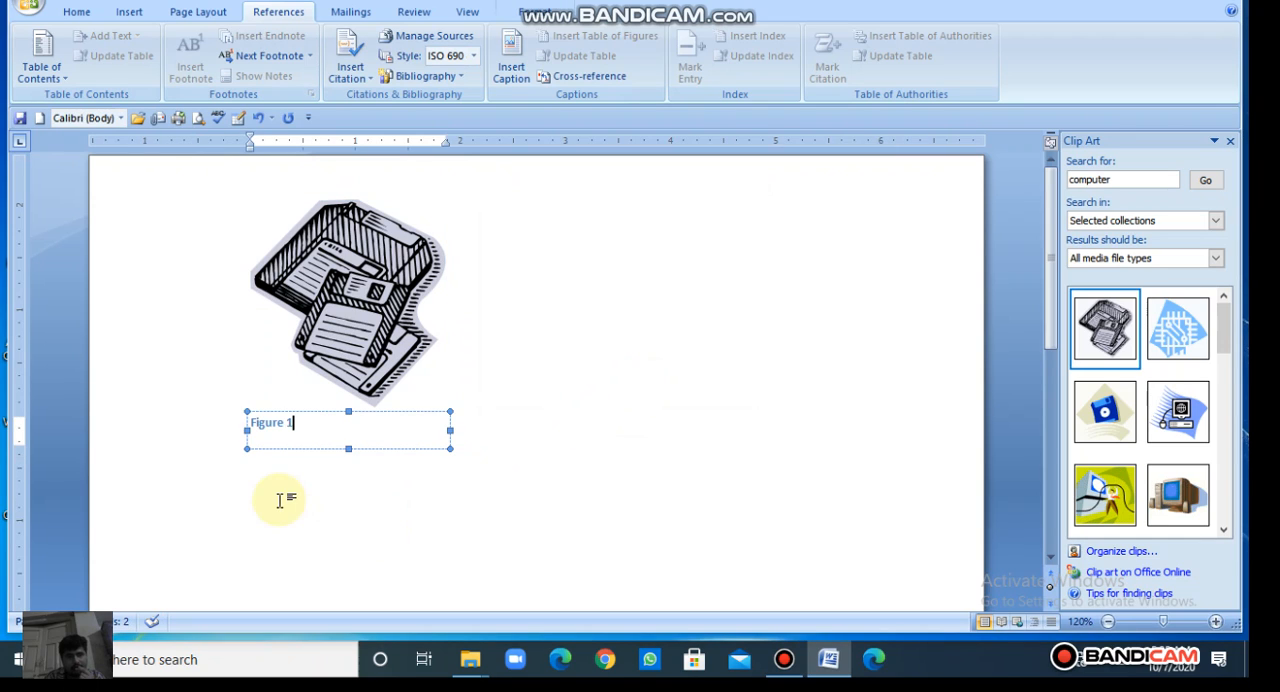
Step: Insert a table of figures at the start of the document, using the solid underline tab leader and the Figure caption label
{"action": "left_click", "coordinate": [414, 516]}
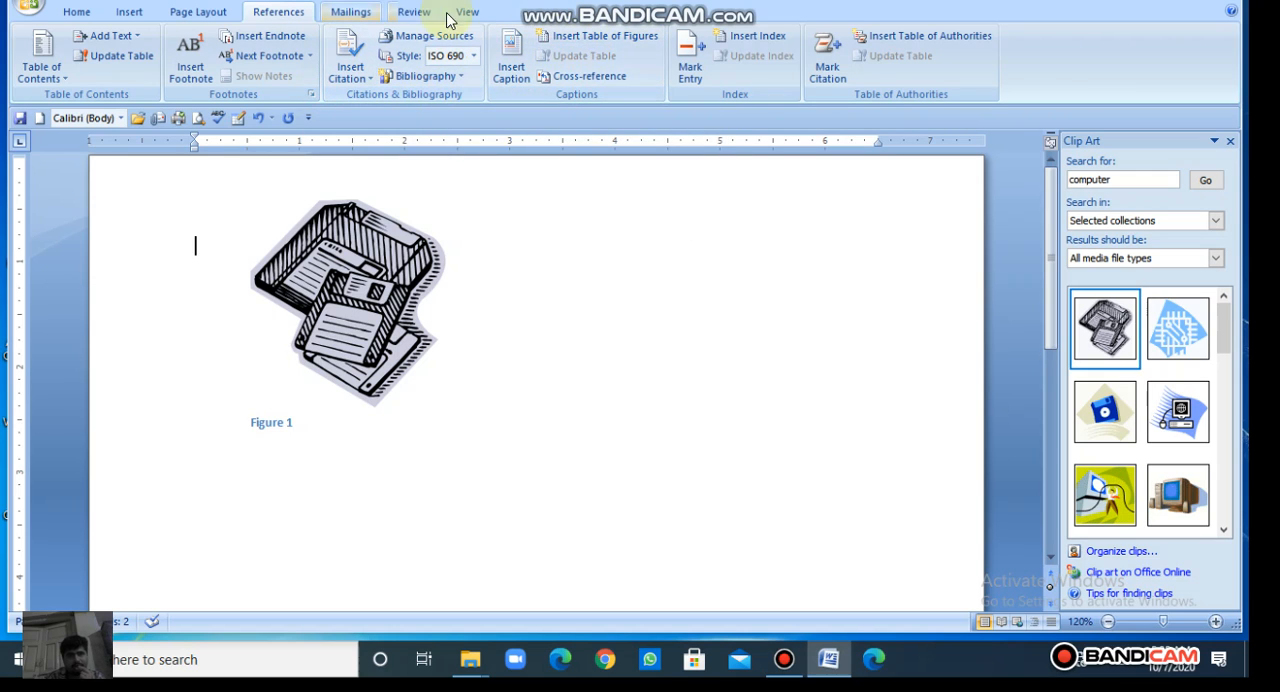
{"action": "left_click", "coordinate": [607, 40]}
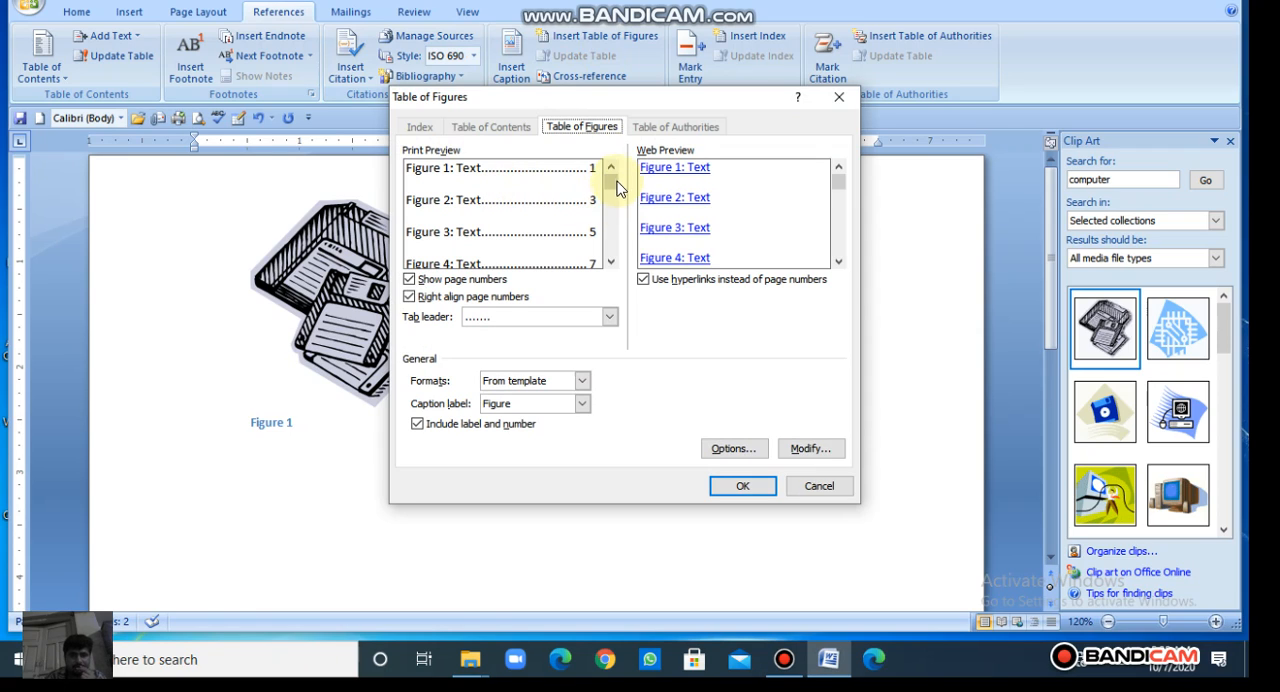
{"action": "left_click_drag", "start_coordinate": [614, 182], "coordinate": [613, 208]}
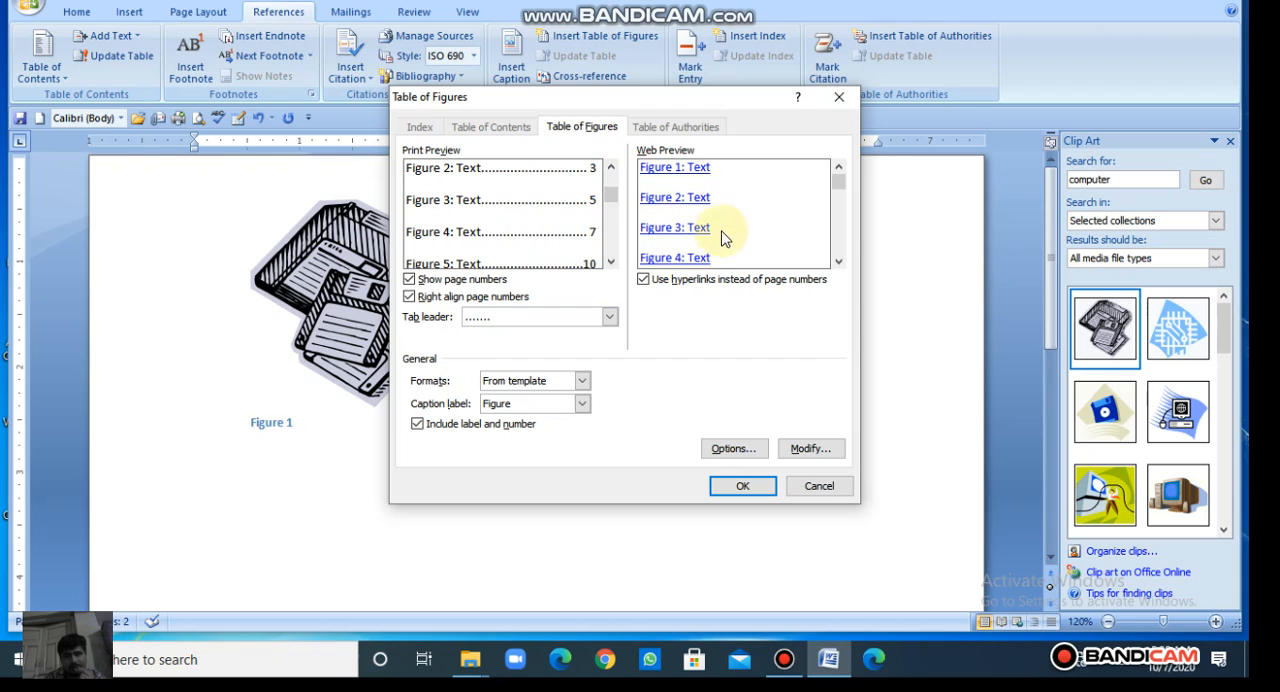
{"action": "left_click_drag", "start_coordinate": [836, 180], "coordinate": [837, 209]}
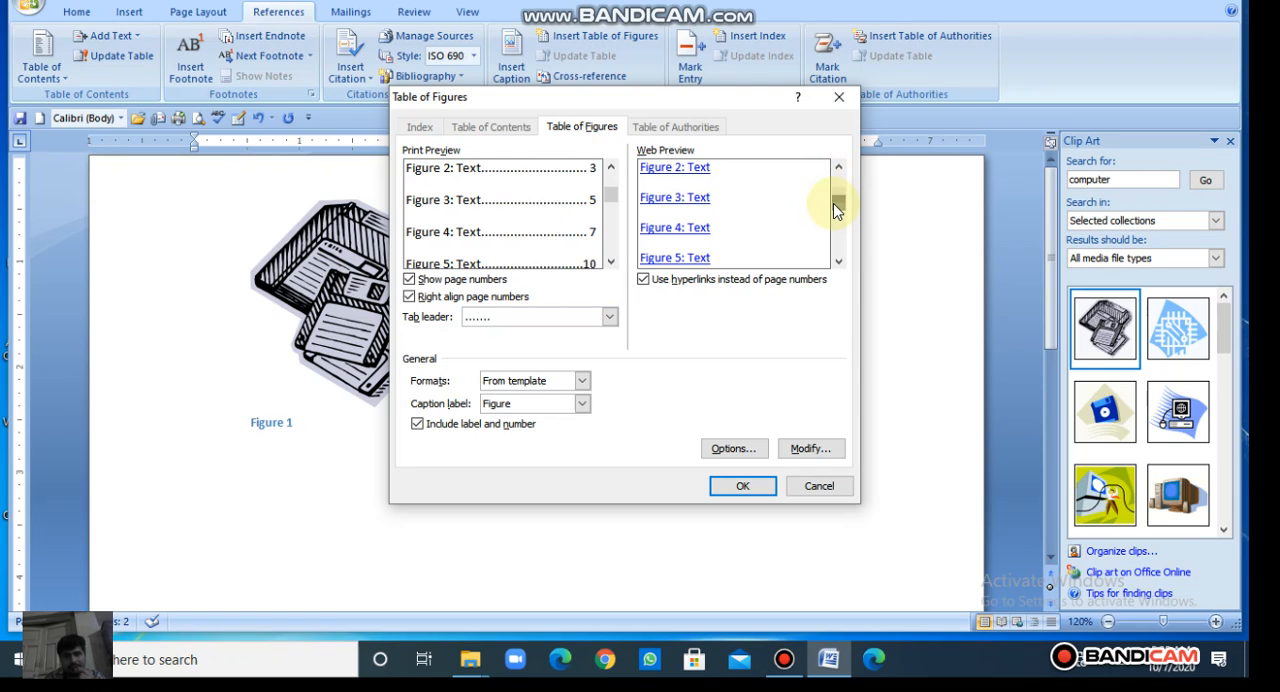
{"action": "left_click", "coordinate": [535, 320]}
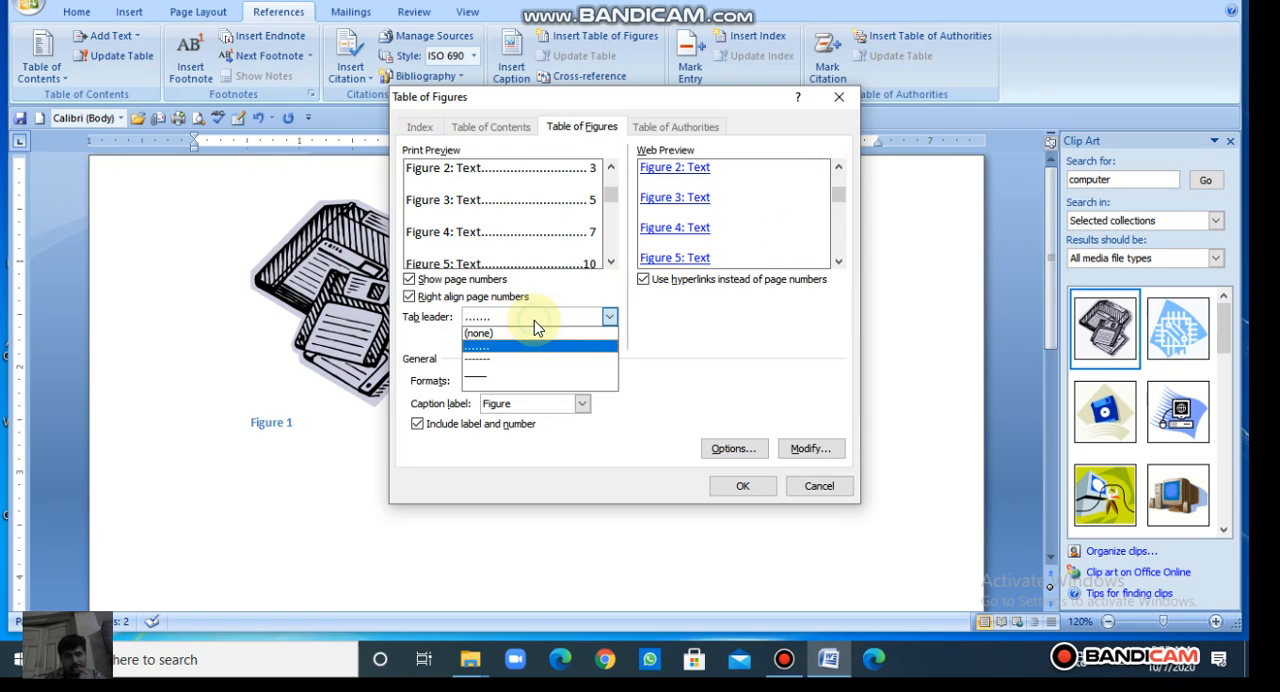
{"action": "left_click", "coordinate": [517, 376]}
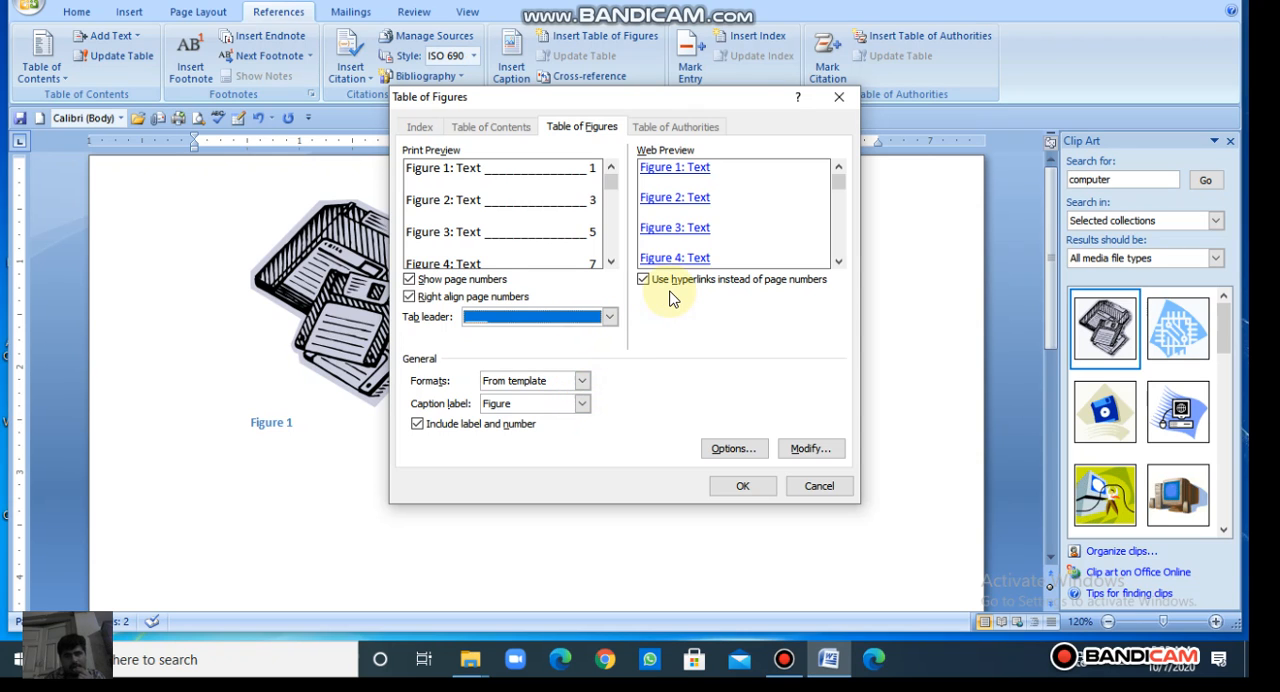
{"action": "left_click", "coordinate": [742, 486]}
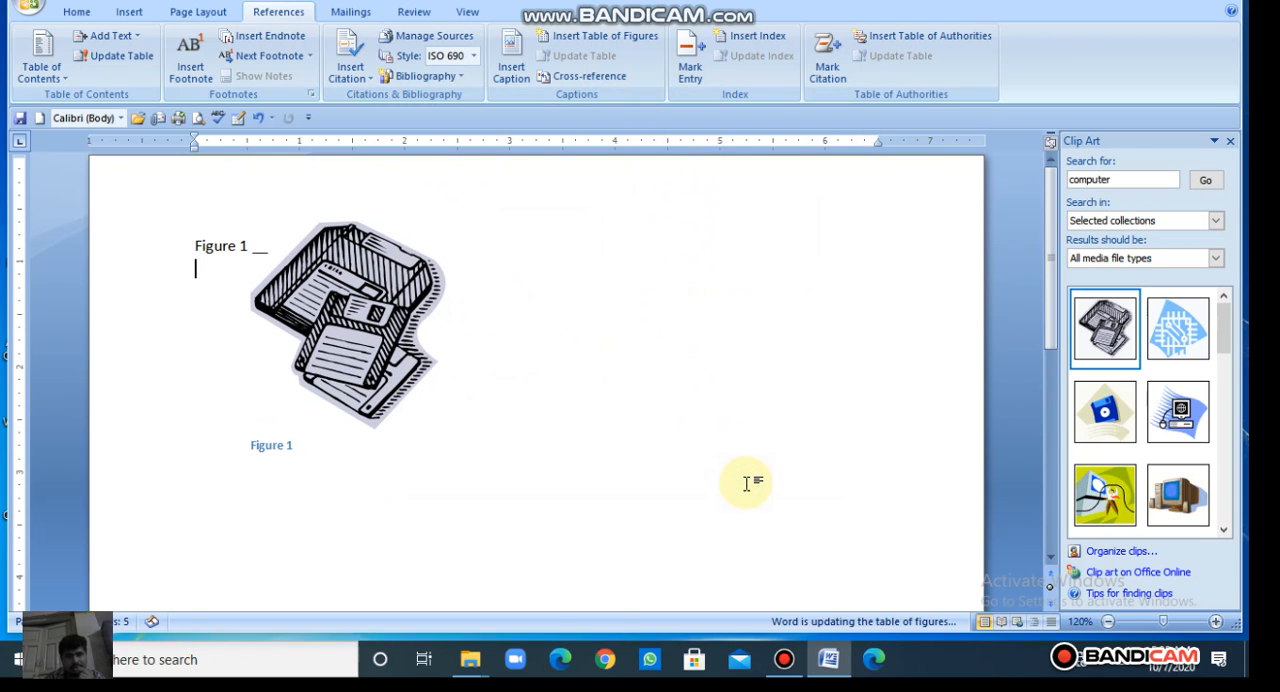
Step: Update the entire table of figures beside the floppy disks picture
{"action": "left_click", "coordinate": [240, 245]}
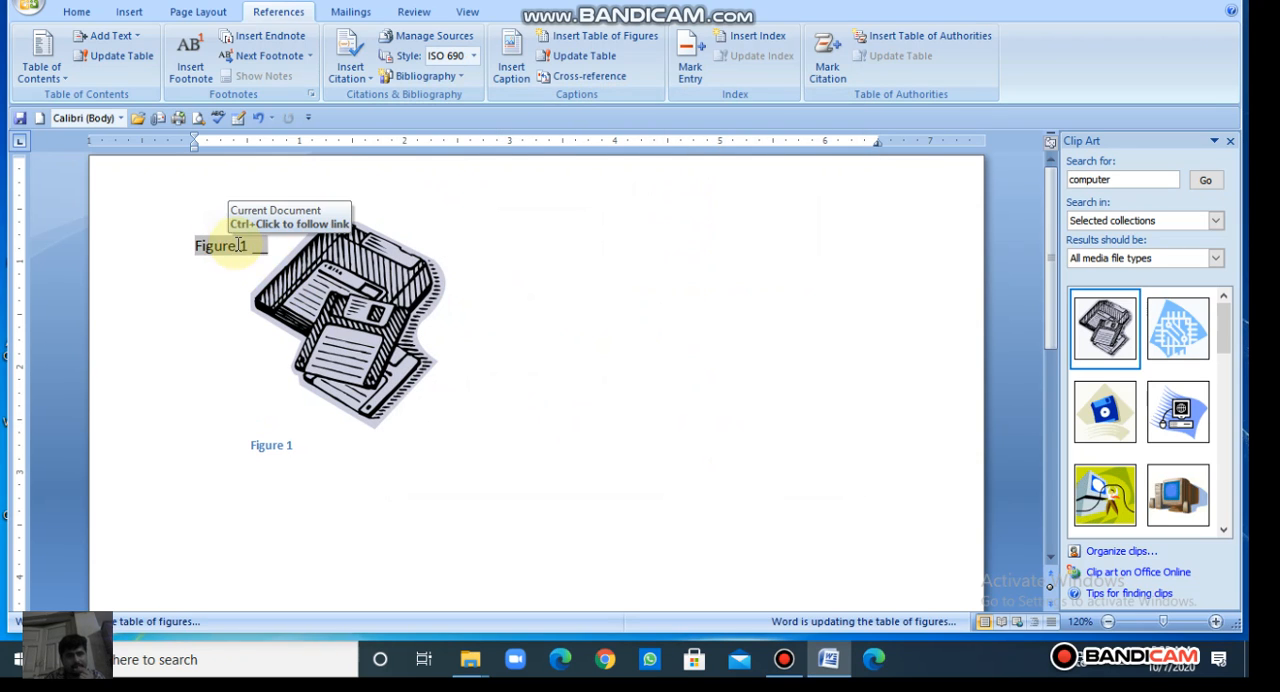
{"action": "left_click", "coordinate": [240, 245]}
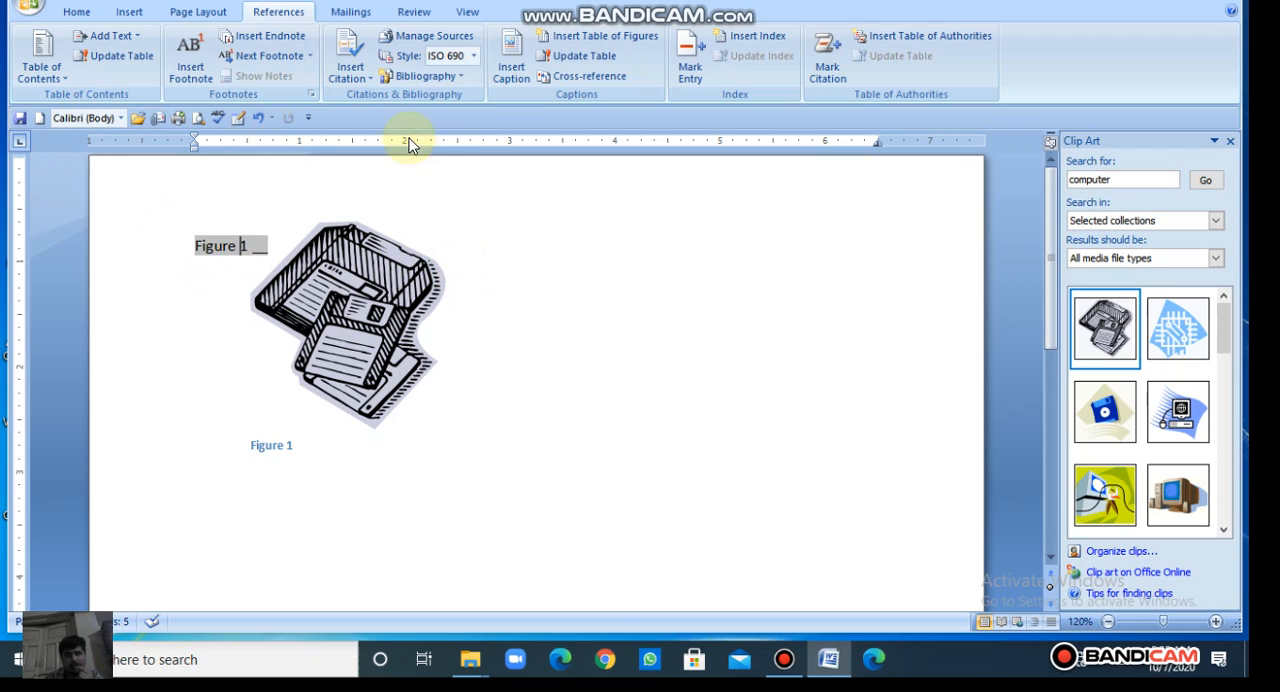
{"action": "left_click", "coordinate": [586, 58]}
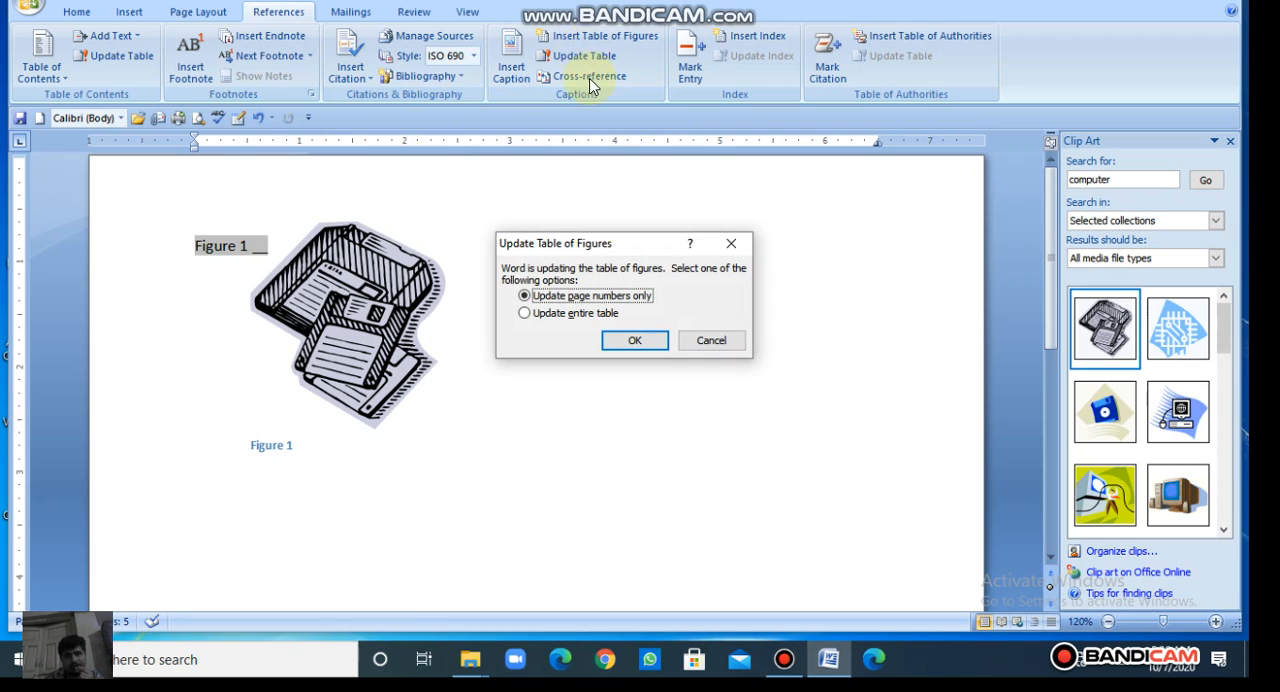
{"action": "double_click", "coordinate": [560, 317]}
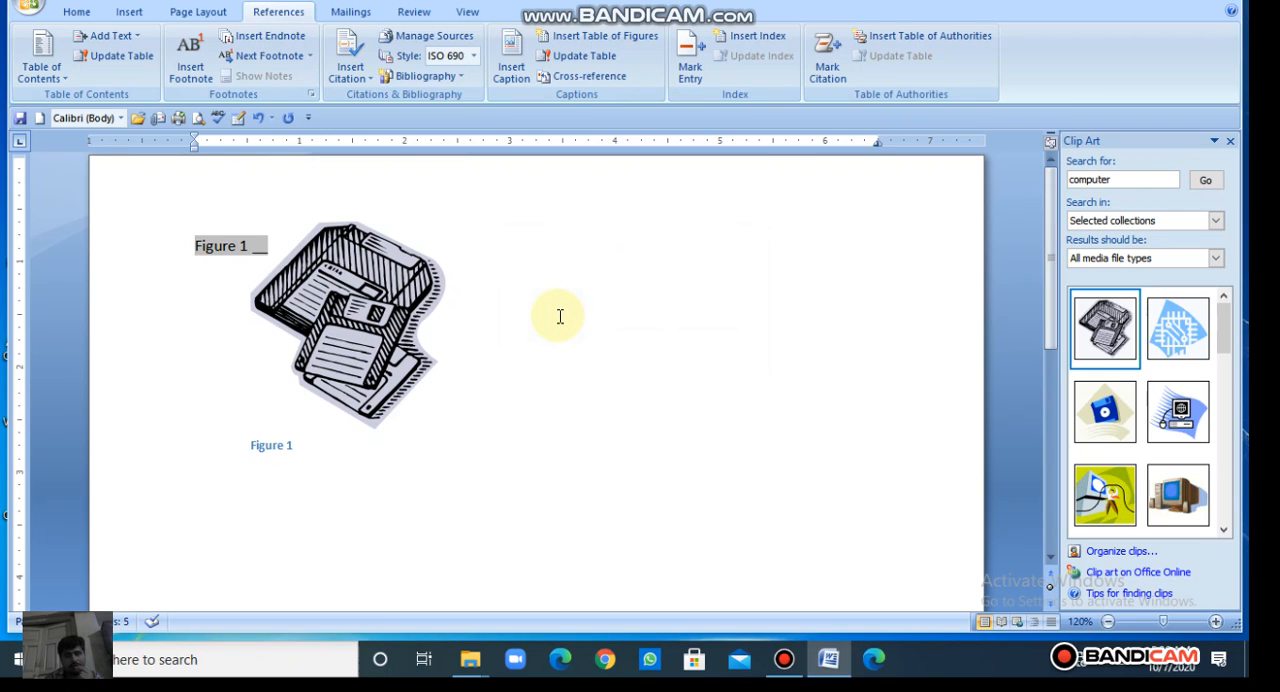
Step: Try the cross-reference options for a numbered item with Paragraph number (full context) and Separate numbers with enabled, and cancel without inserting
{"action": "left_click", "coordinate": [598, 78]}
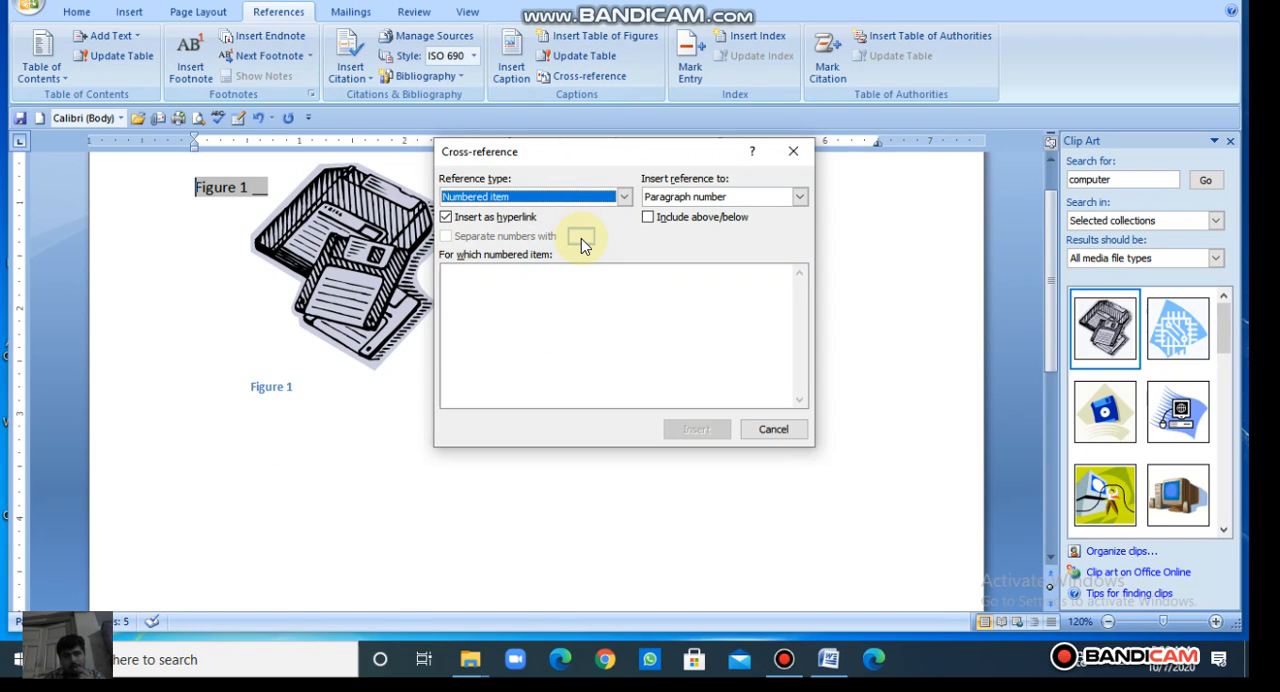
{"action": "left_click", "coordinate": [729, 197]}
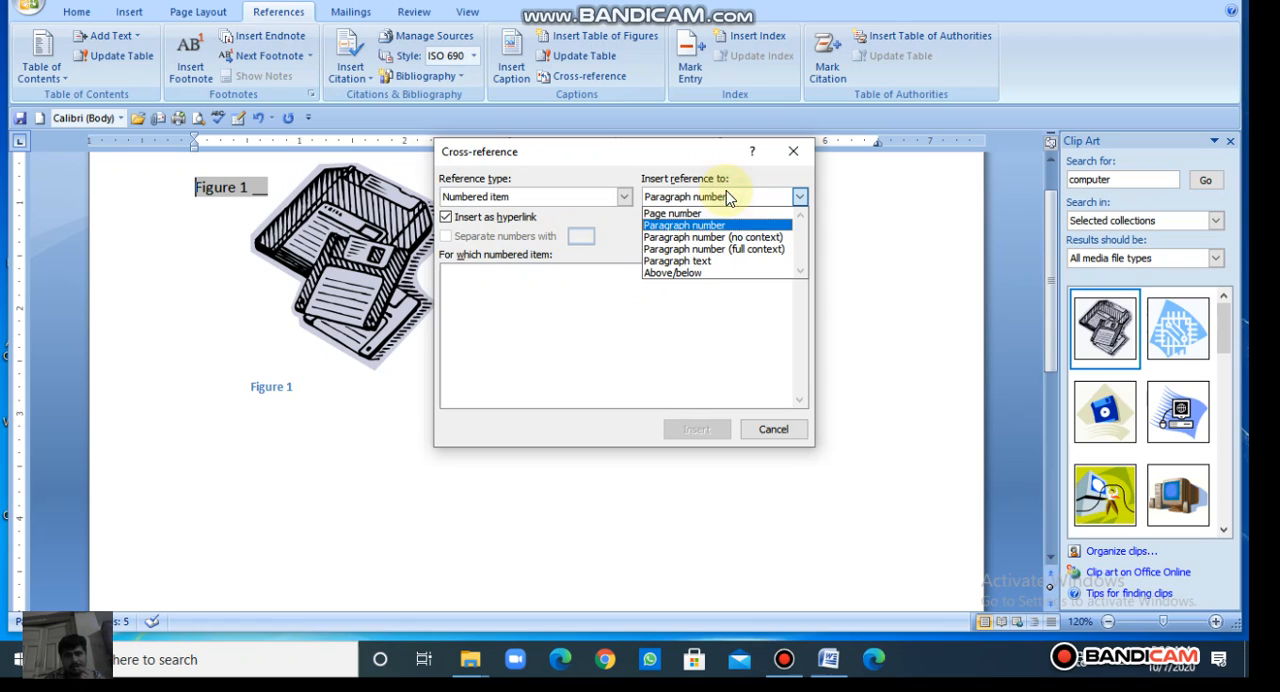
{"action": "left_click", "coordinate": [682, 249]}
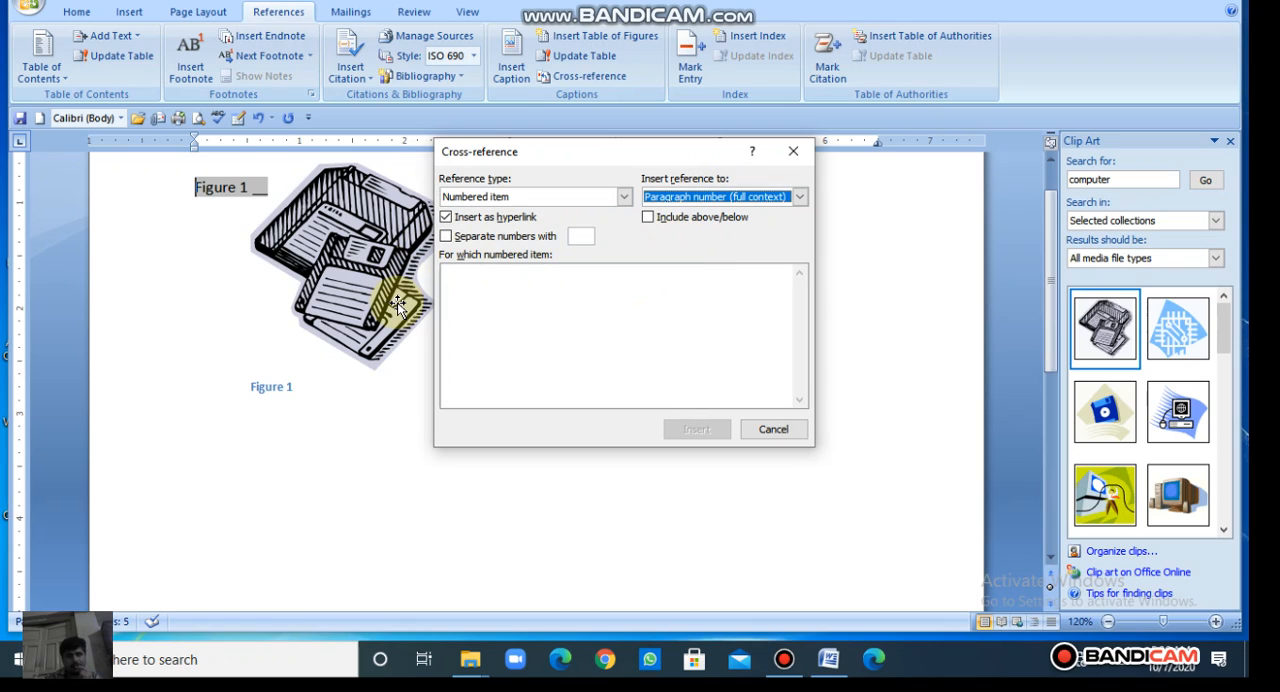
{"action": "left_click", "coordinate": [448, 238]}
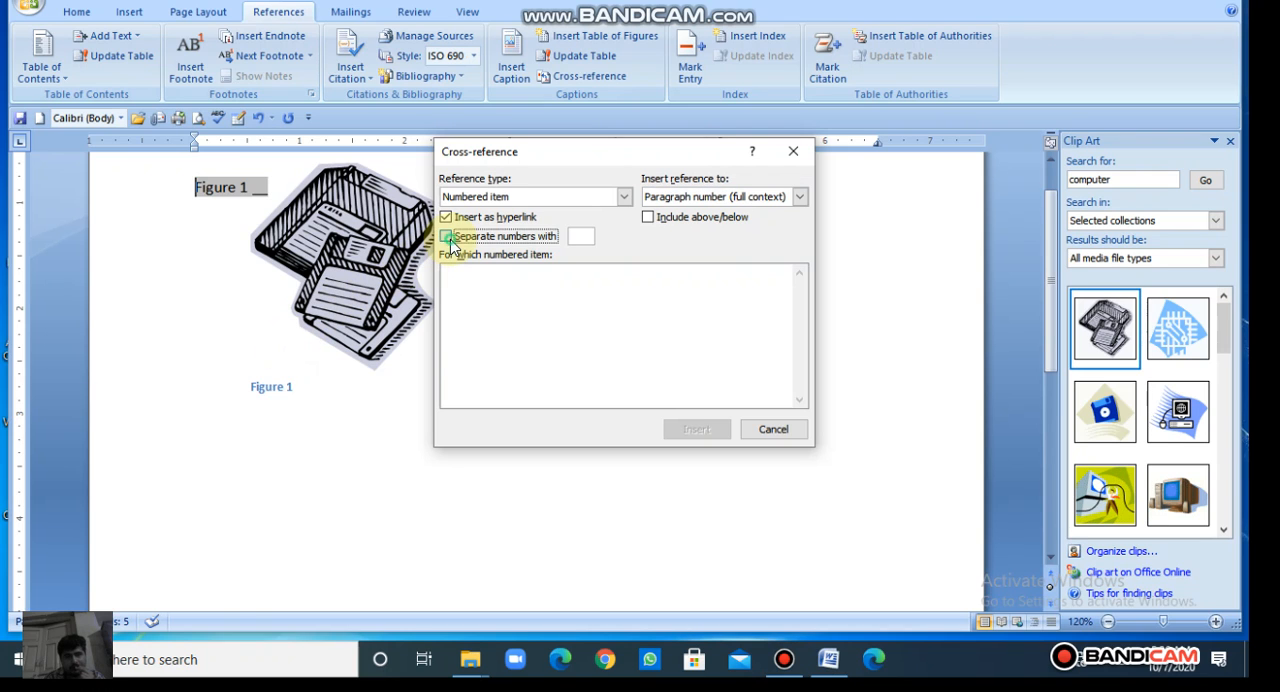
{"action": "left_click", "coordinate": [775, 427]}
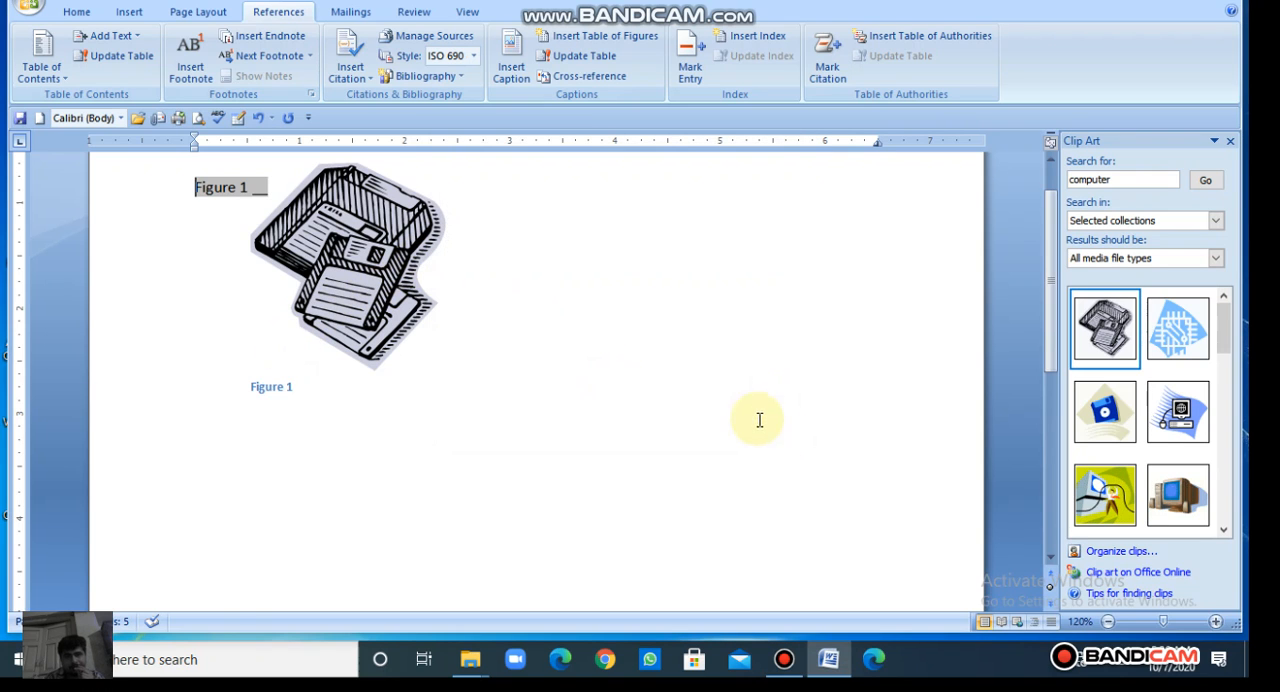